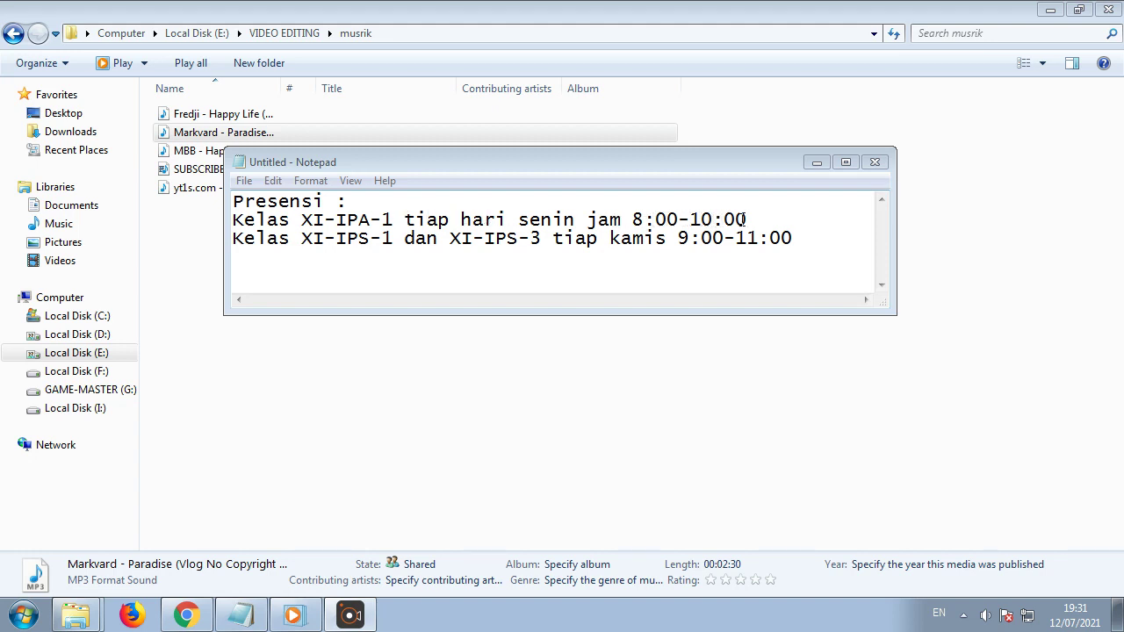
# Add a new first line reading "multimedia" above the "Presensi :" heading in the note
pyautogui.click(232, 198)
pyautogui.click(233, 200)
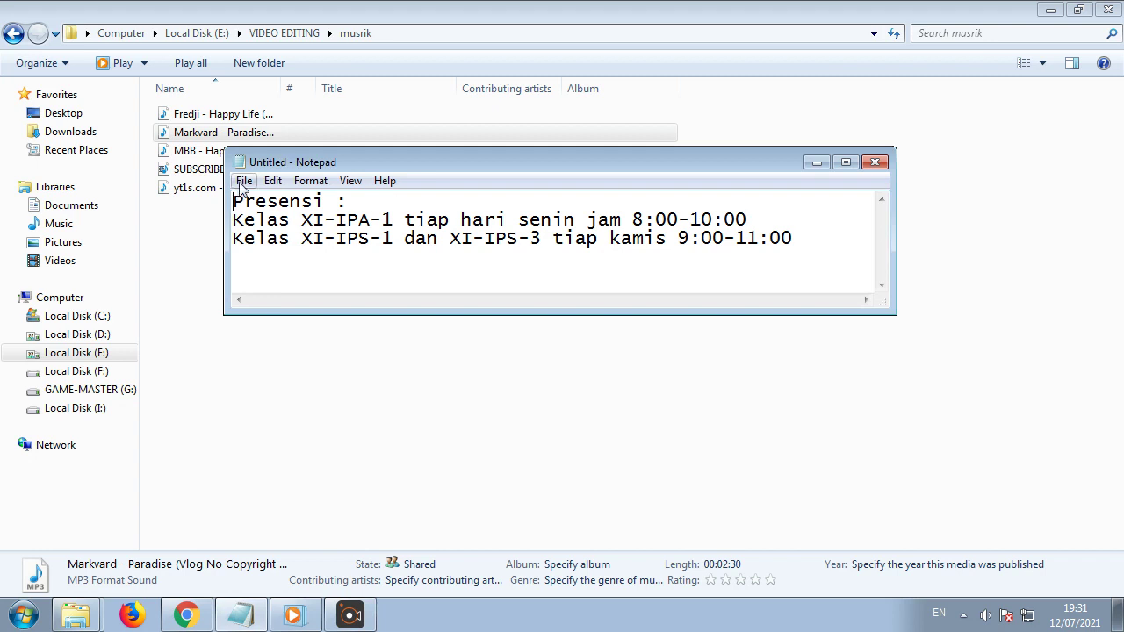
pyautogui.press('Return')
pyautogui.write('m')
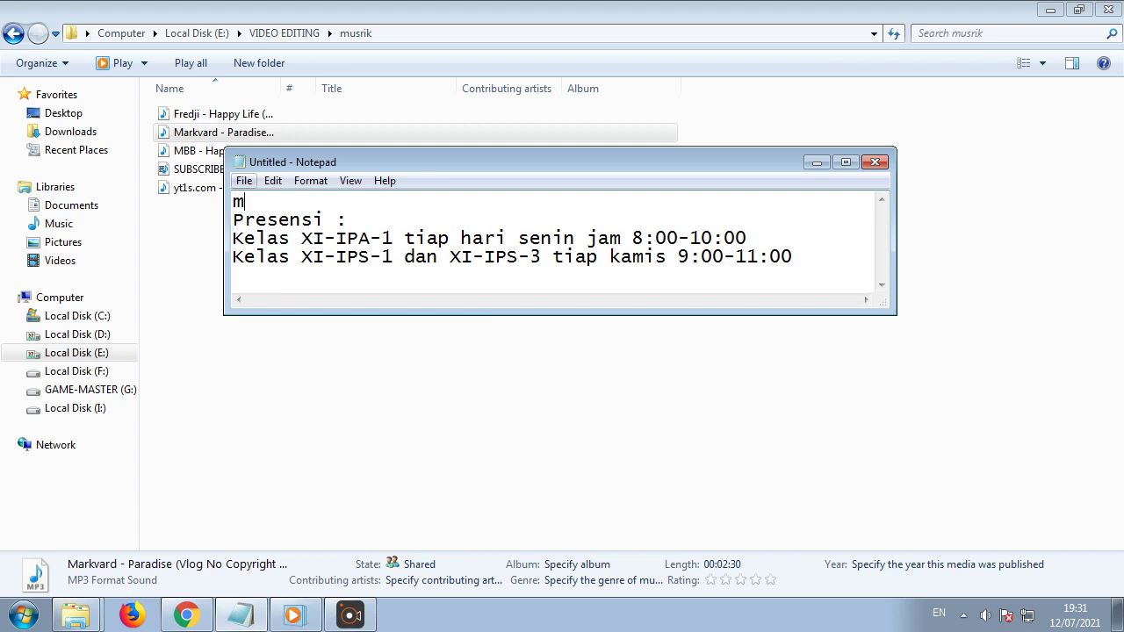
pyautogui.write('ultimedia')
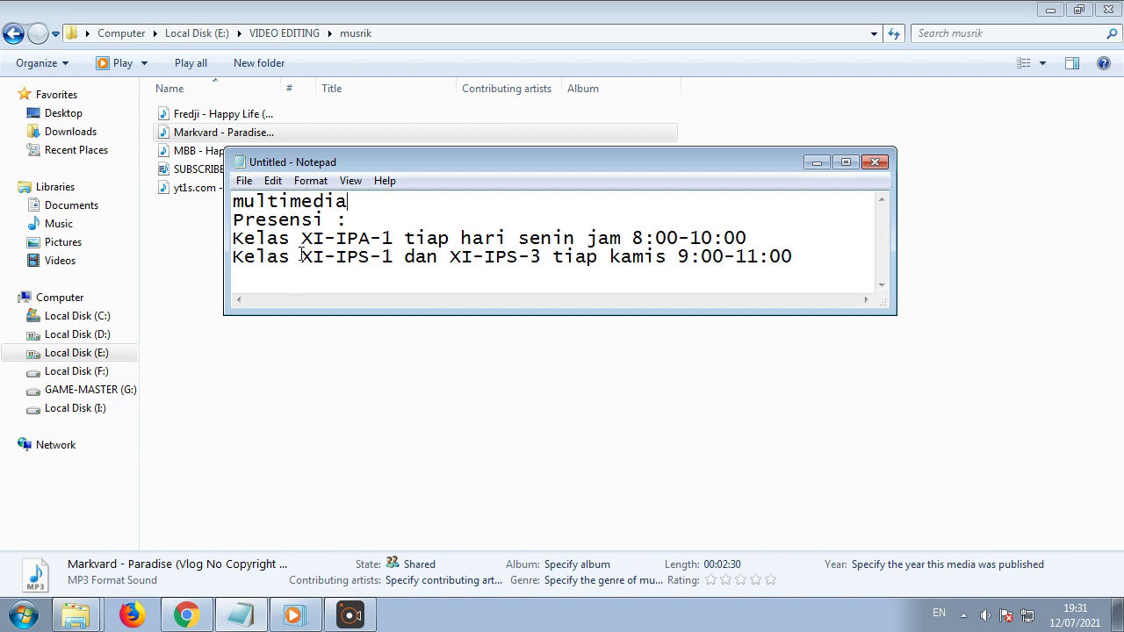
# Change the Thursday (kamis) time for classes XI-IPS-1 and XI-IPS-3 to 10:00-12:00
pyautogui.moveTo(302, 255); pyautogui.dragTo(542, 255)
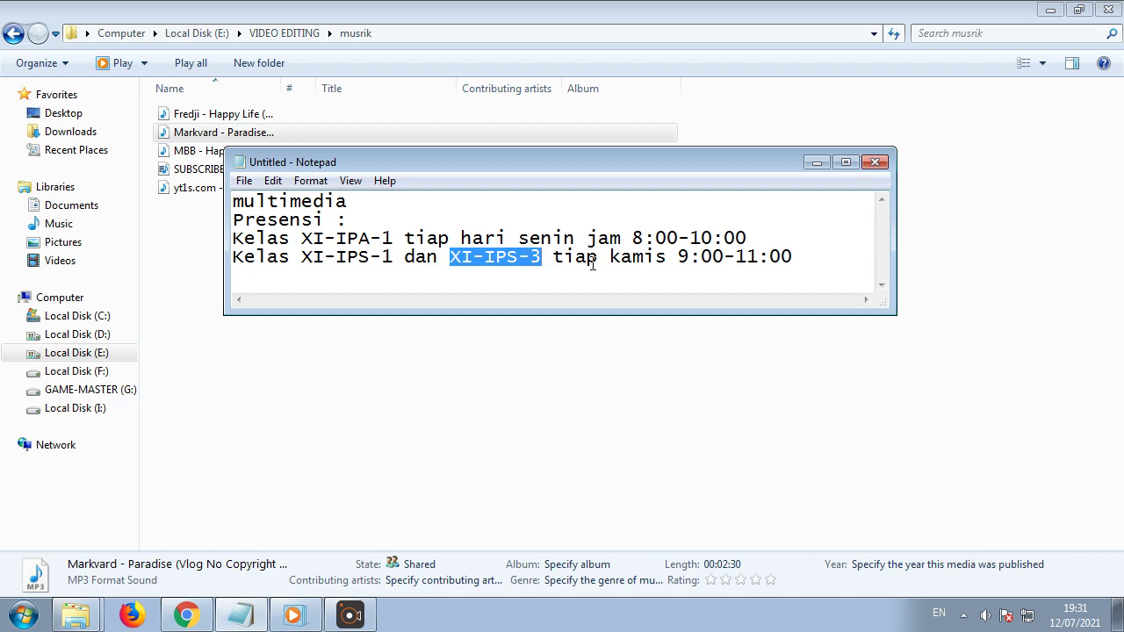
pyautogui.click(545, 258)
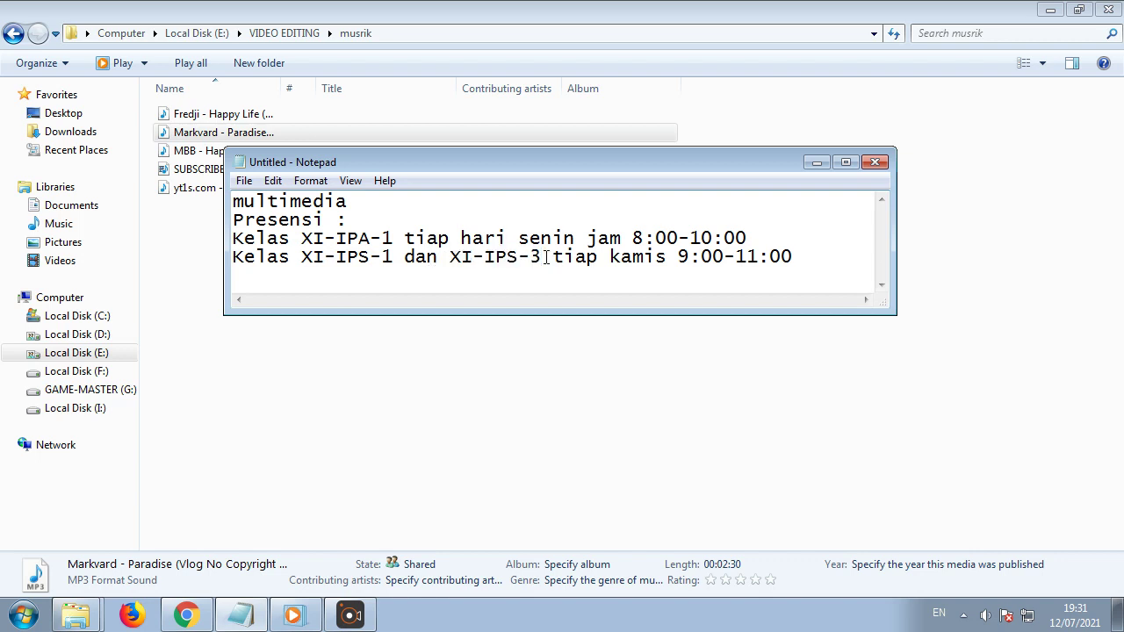
pyautogui.moveTo(692, 256); pyautogui.dragTo(677, 257)
pyautogui.write('10')
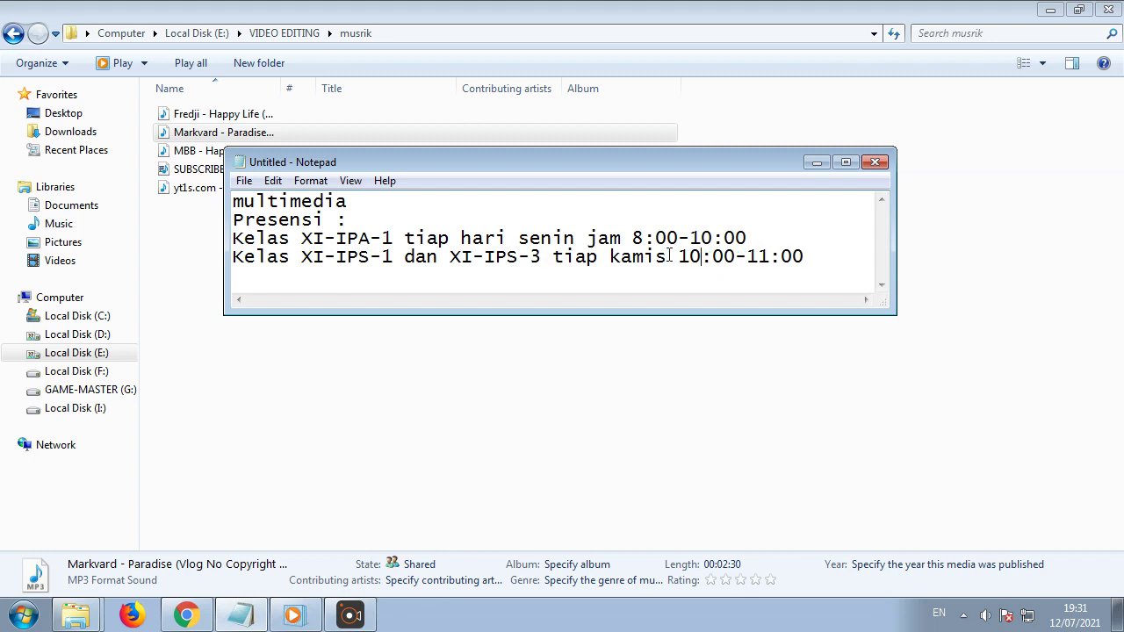
pyautogui.click(770, 255)
pyautogui.press('BackSpace')
pyautogui.write('2')
pyautogui.moveTo(236, 238); pyautogui.dragTo(361, 238)
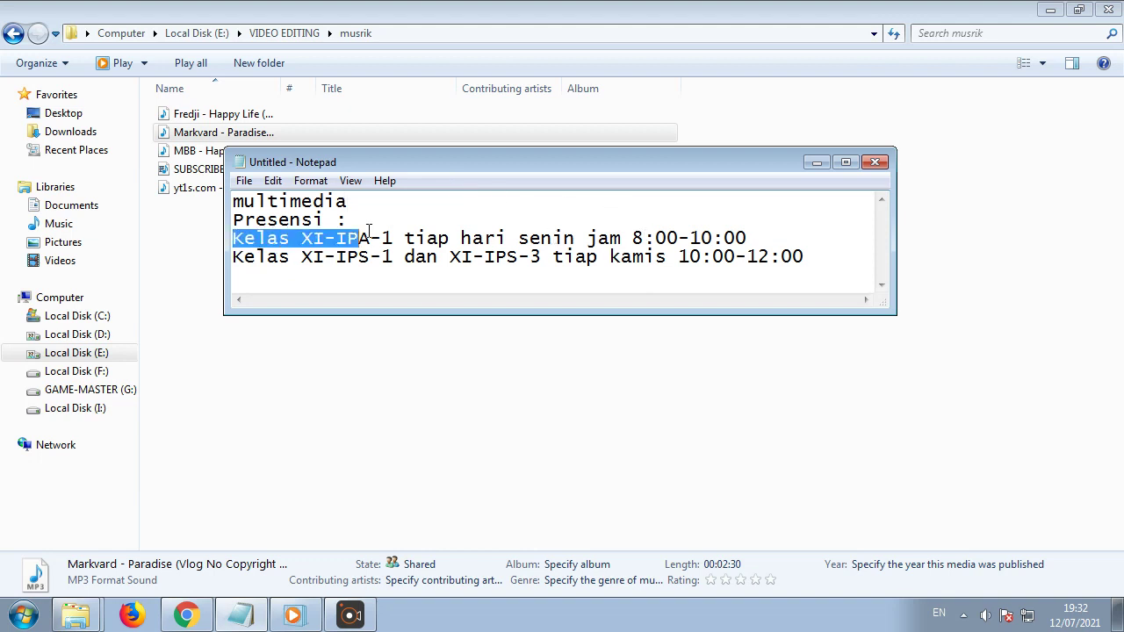
pyautogui.click(235, 238)
pyautogui.keyDown('shift'); pyautogui.click(659, 238); pyautogui.keyUp('shift')
pyautogui.keyDown('shift'); pyautogui.click(689, 238); pyautogui.keyUp('shift')
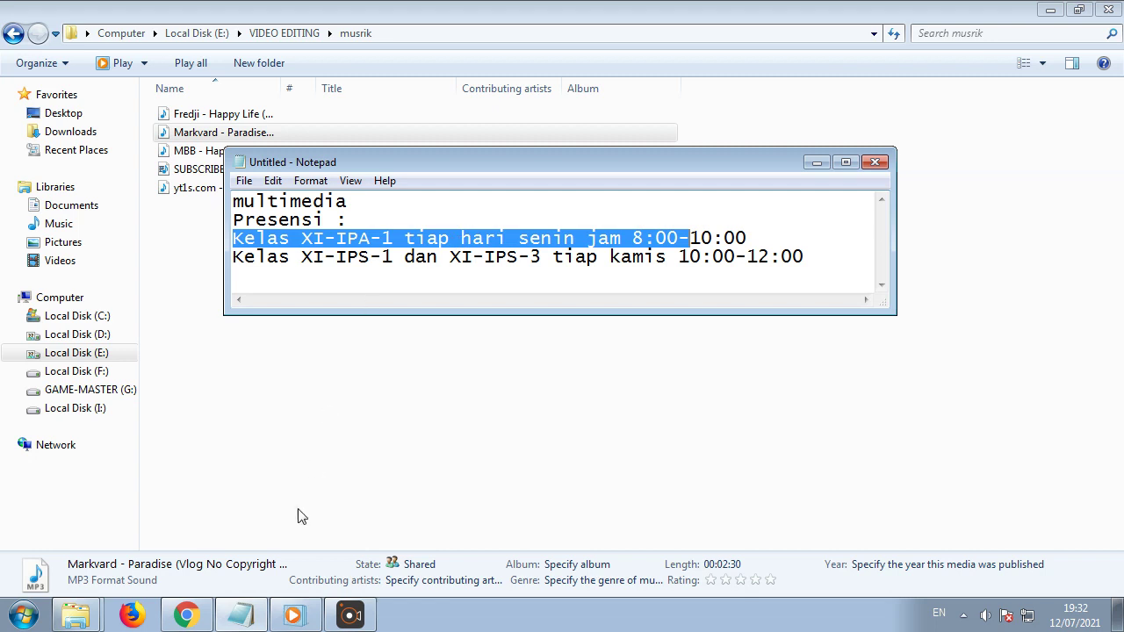
pyautogui.click(360, 238)
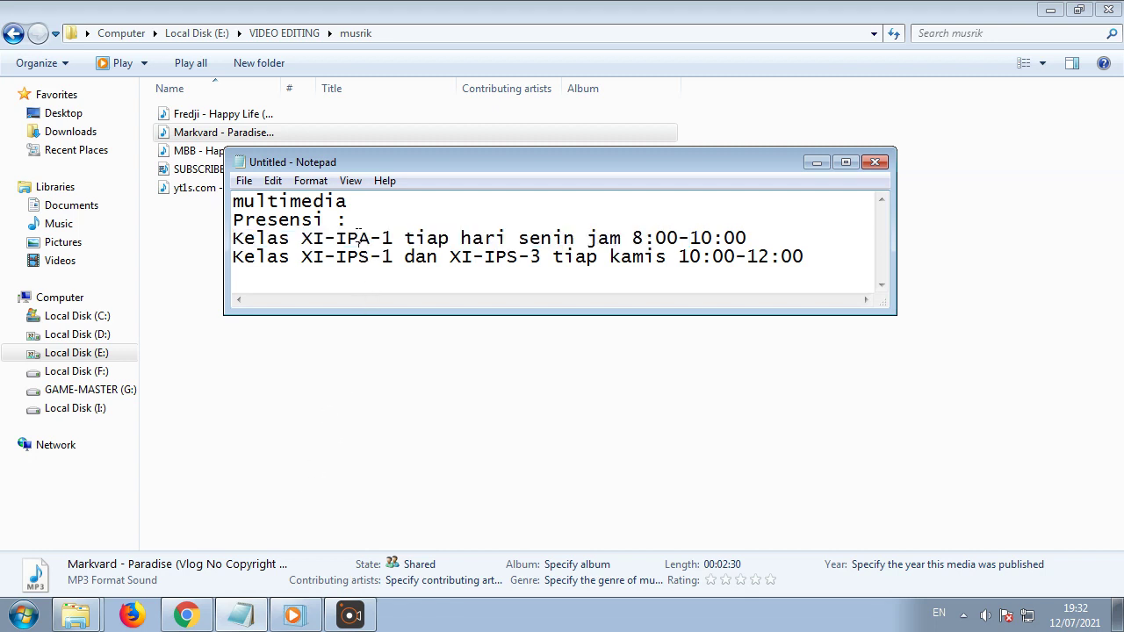
# Insert a blank line between "multimedia" and "Presensi :", and select the two class schedule lines
pyautogui.click(350, 203)
pyautogui.press('Return')
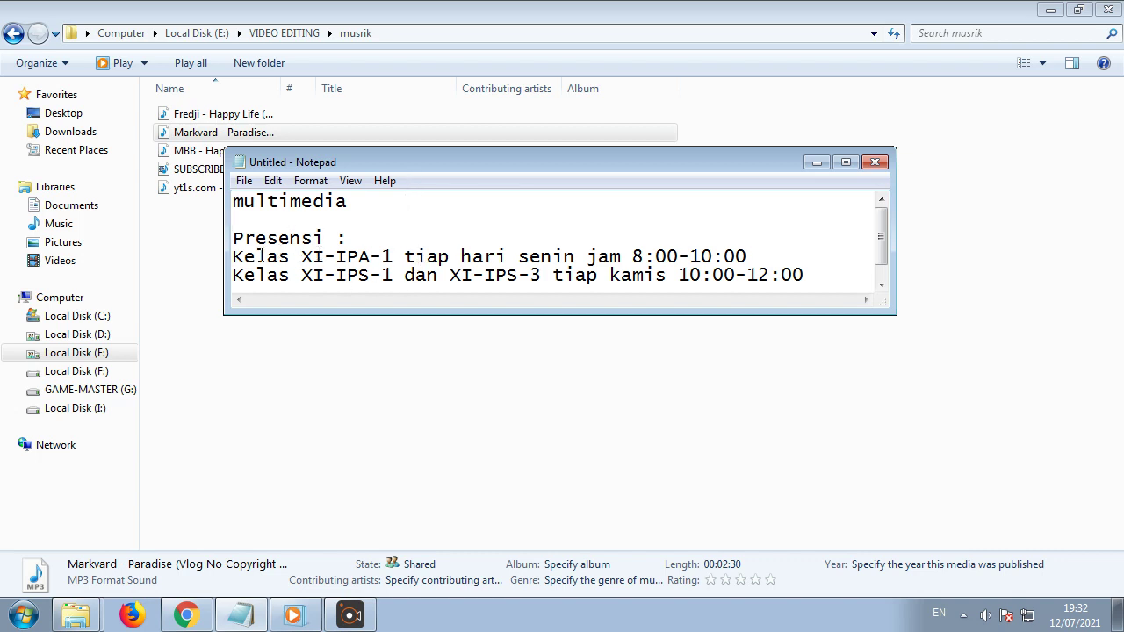
pyautogui.moveTo(233, 257); pyautogui.dragTo(817, 273)
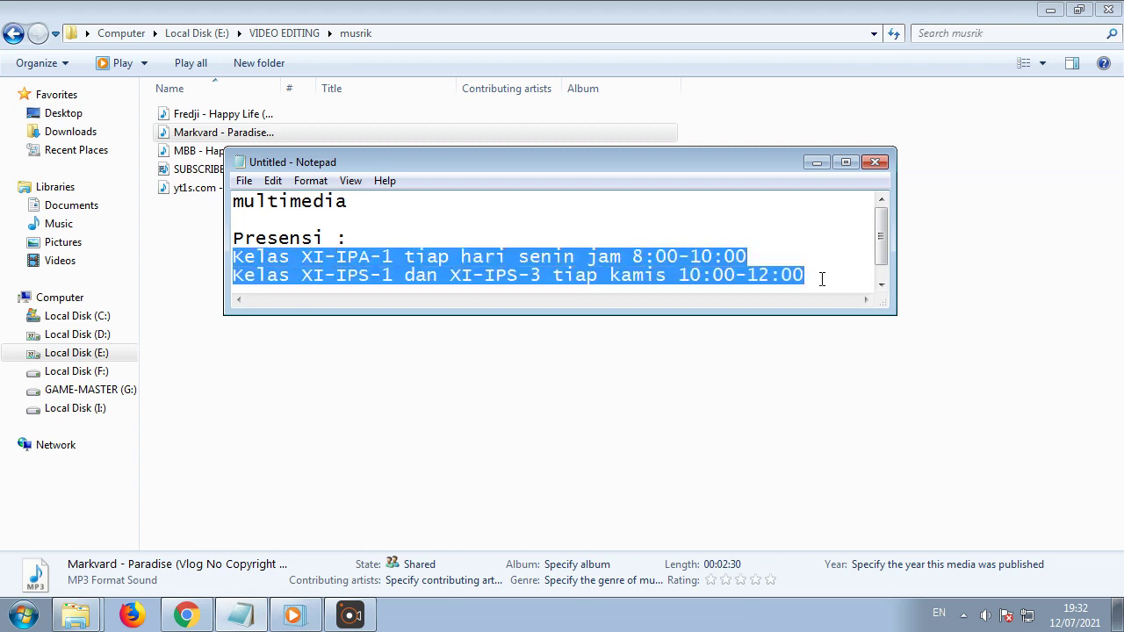
# Switch to Chrome and open the MULTIMEDIA XI course from page 3 of the KELAS XI category
pyautogui.click(186, 615)
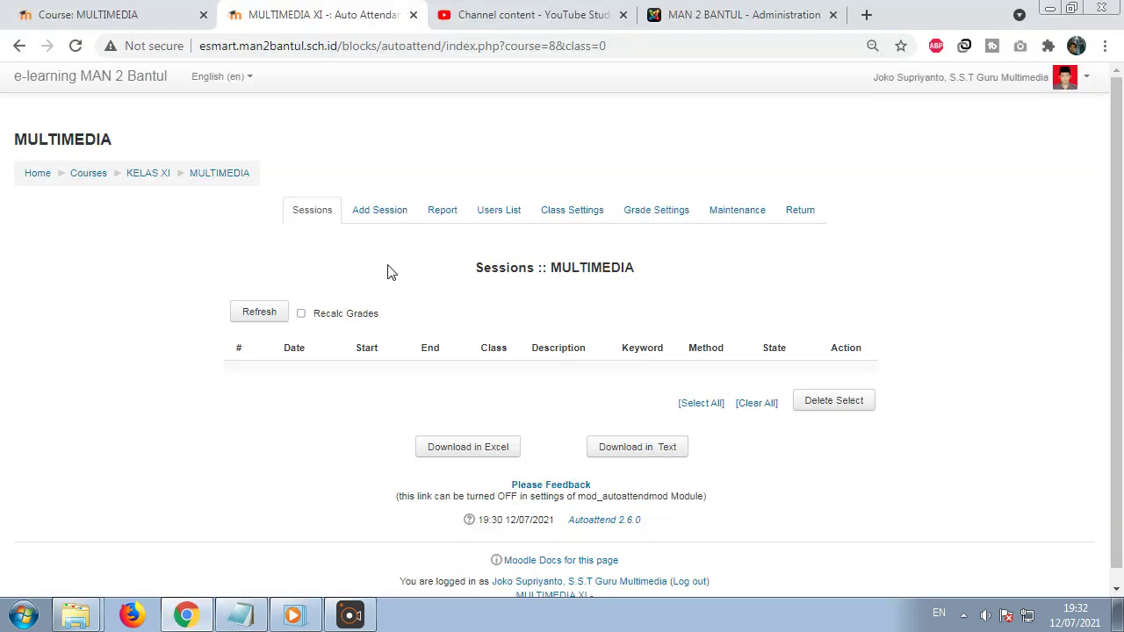
pyautogui.click(157, 178)
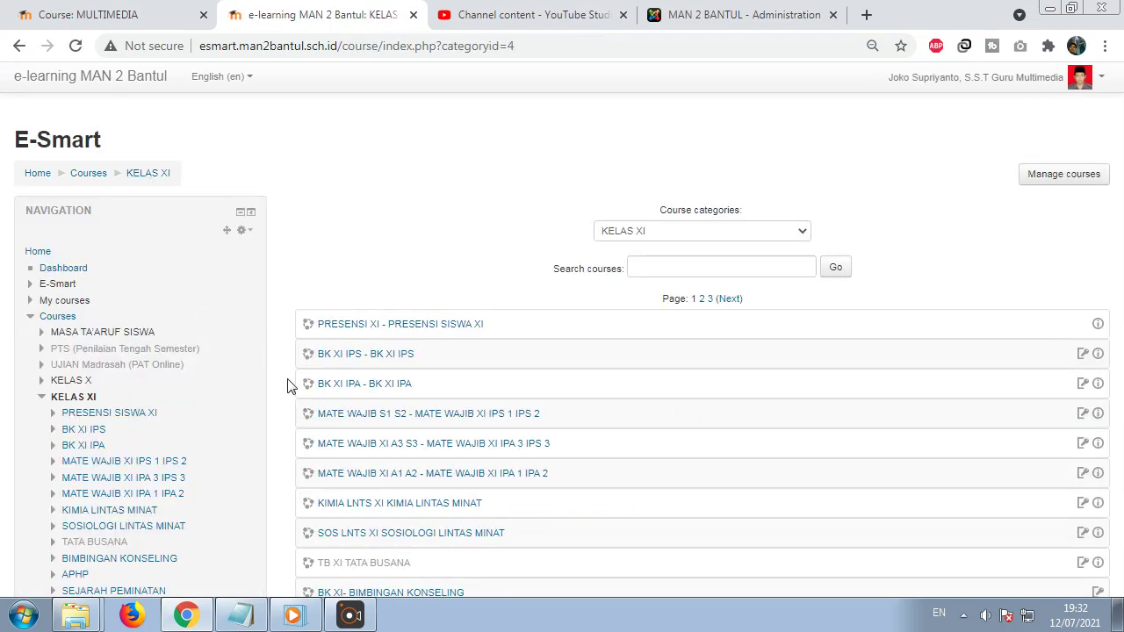
pyautogui.scroll(-3, 334, 389)
pyautogui.scroll(3, 340, 387)
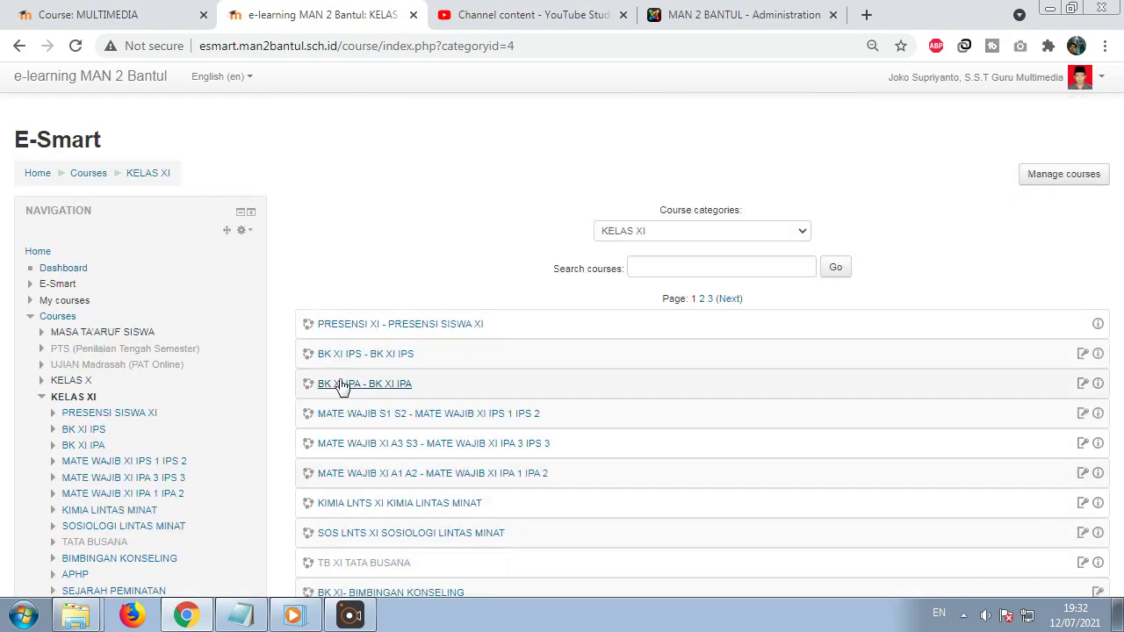
pyautogui.scroll(-6, 342, 386)
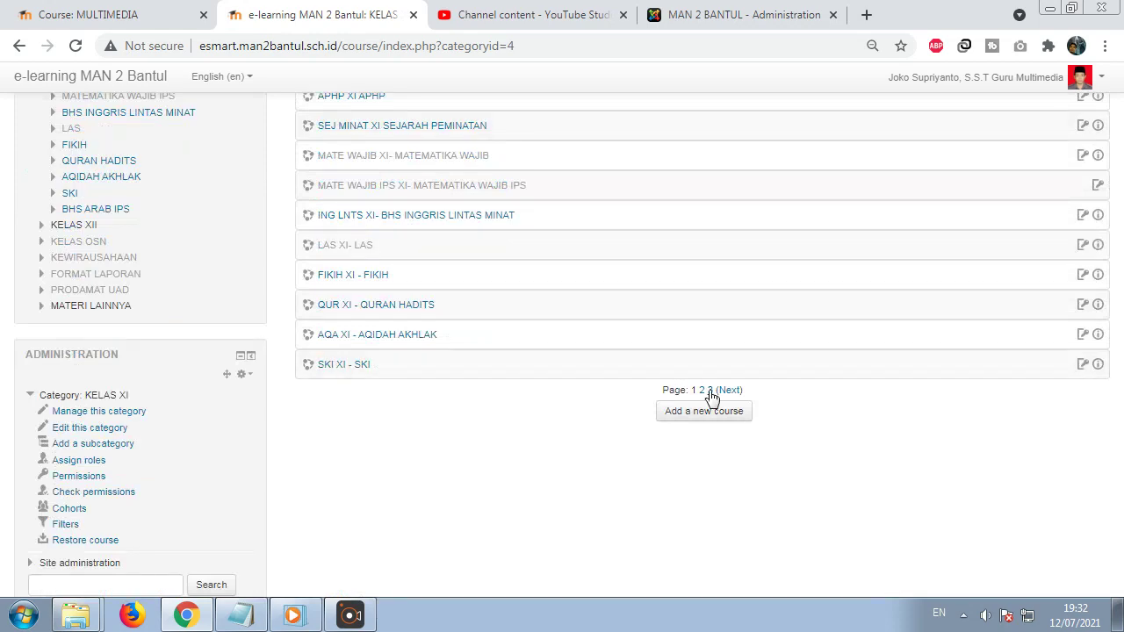
pyautogui.click(710, 391)
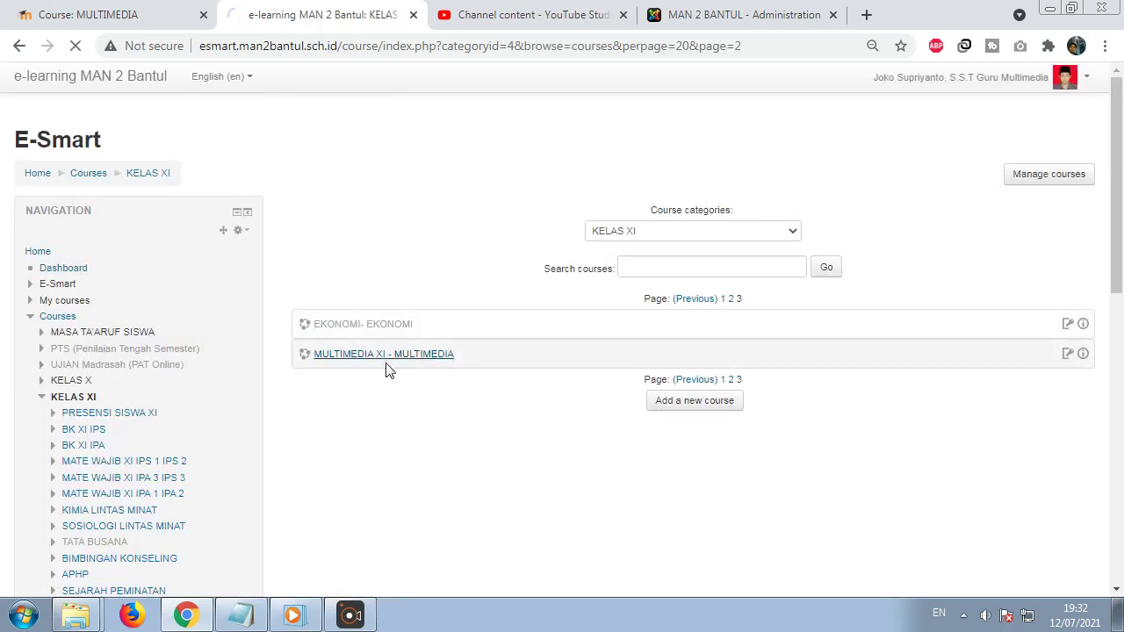
pyautogui.click(386, 360)
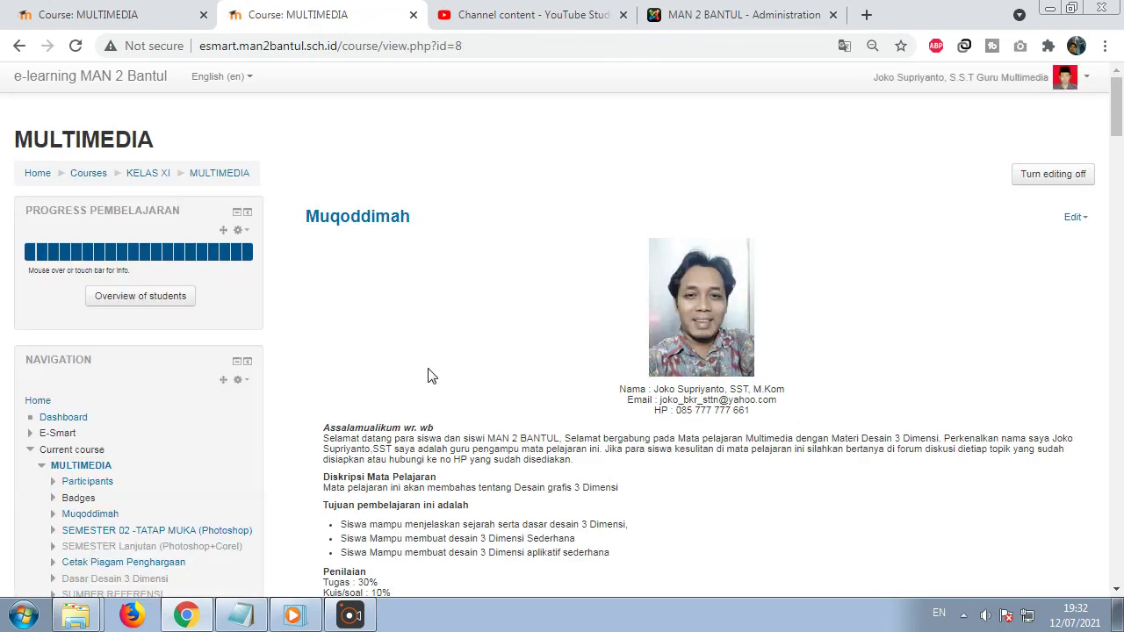
# Add the Auto Attendance Block to the MULTIMEDIA course page
pyautogui.scroll(-3, 430, 376)
pyautogui.scroll(-5, 430, 374)
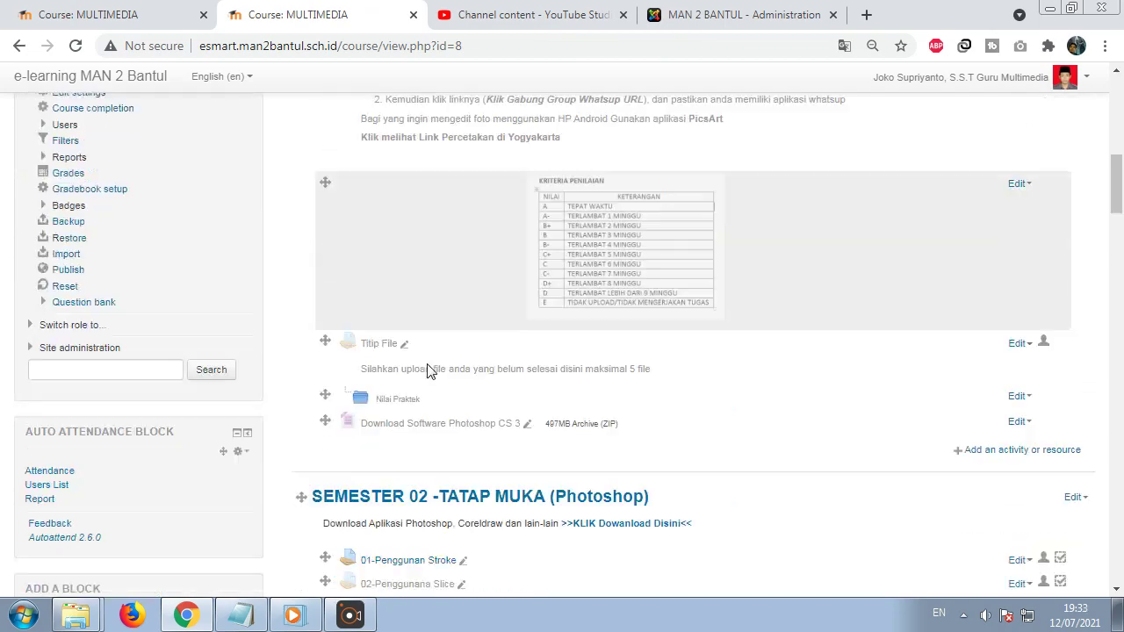
pyautogui.scroll(-2, 430, 374)
pyautogui.scroll(1, 519, 575)
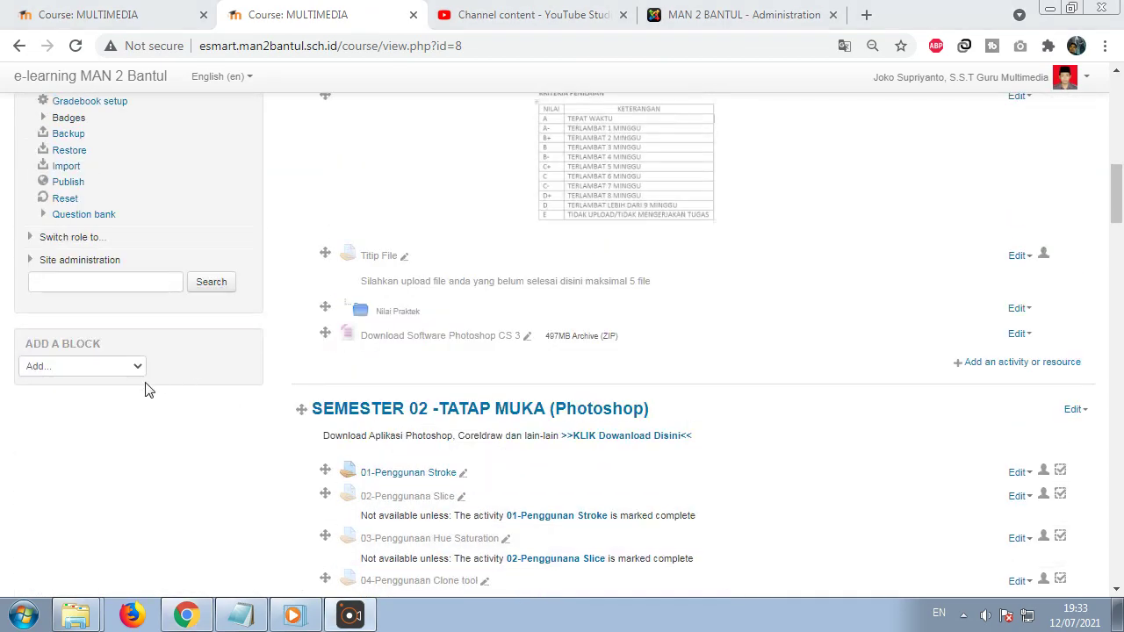
pyautogui.click(121, 369)
pyautogui.scroll(-1, 116, 351)
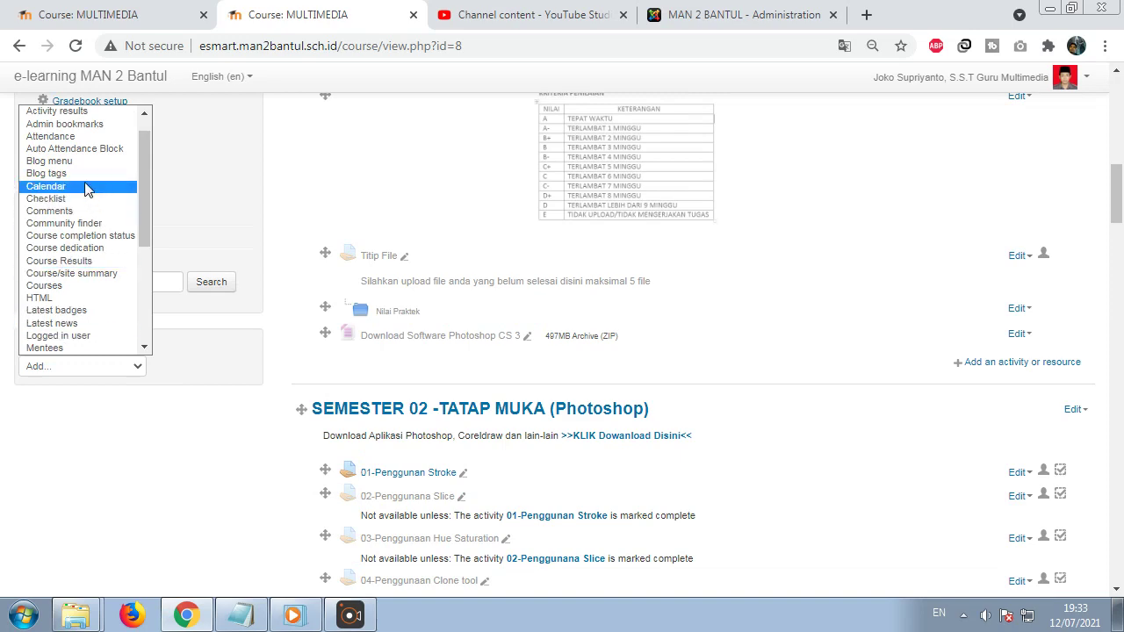
pyautogui.click(84, 149)
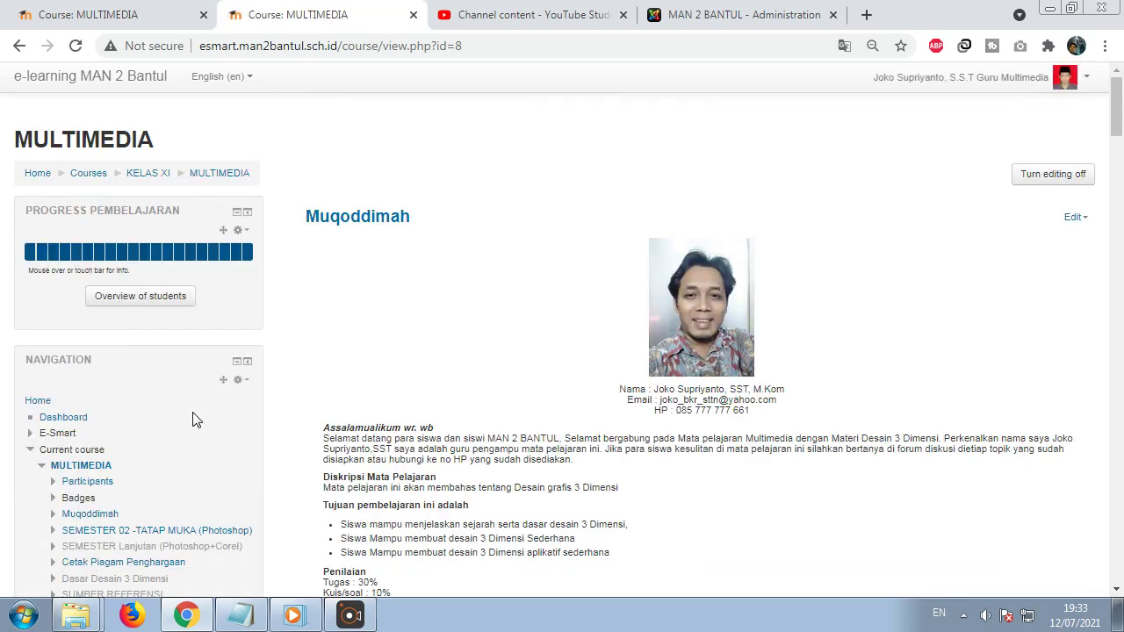
# Switch to Notepad and review the attendance days and times of the two class lines
pyautogui.scroll(-3, 216, 449)
pyautogui.scroll(-3, 219, 450)
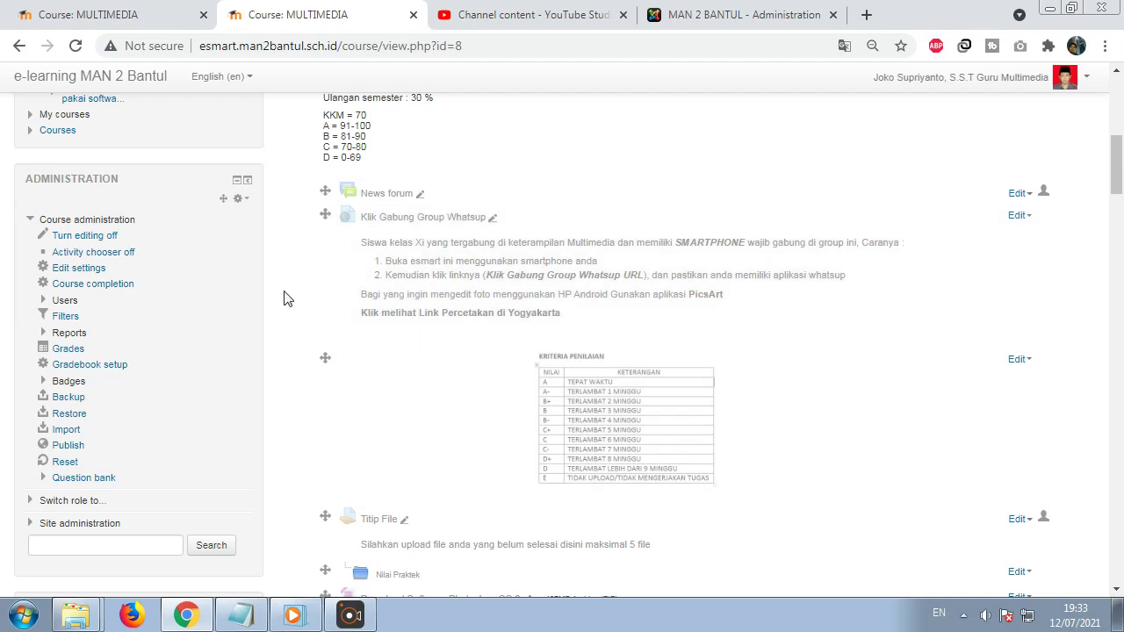
pyautogui.click(241, 615)
pyautogui.click(468, 261)
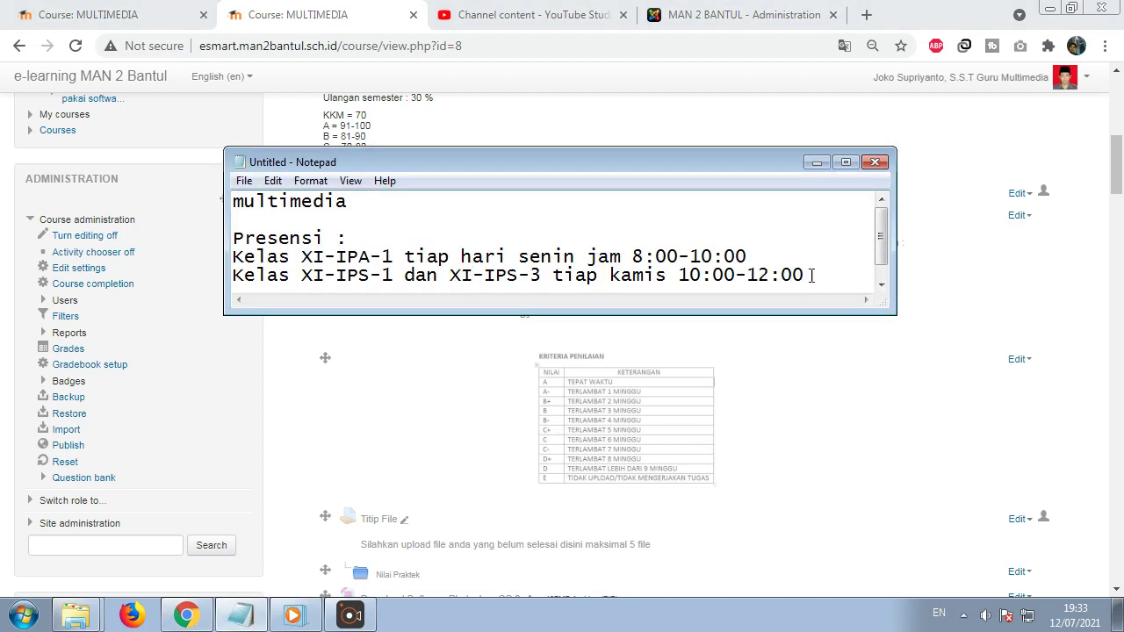
pyautogui.moveTo(806, 276); pyautogui.dragTo(234, 255)
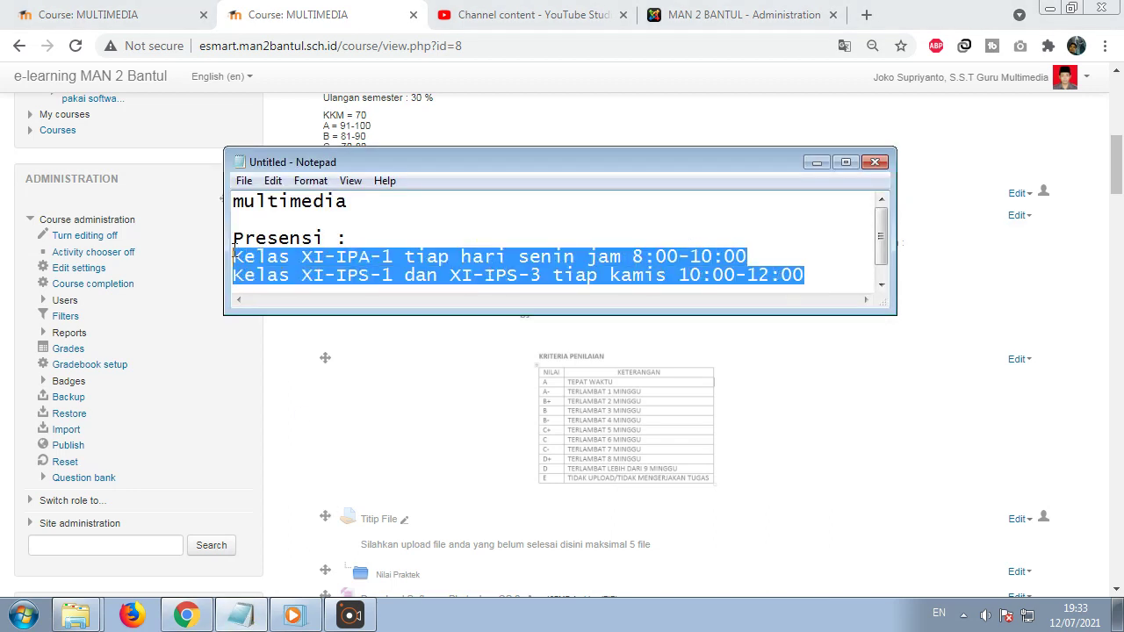
# Return to the course in Chrome and open the class settings of the Auto Attendance Block's attendance page
pyautogui.click(322, 10)
pyautogui.scroll(3, 311, 444)
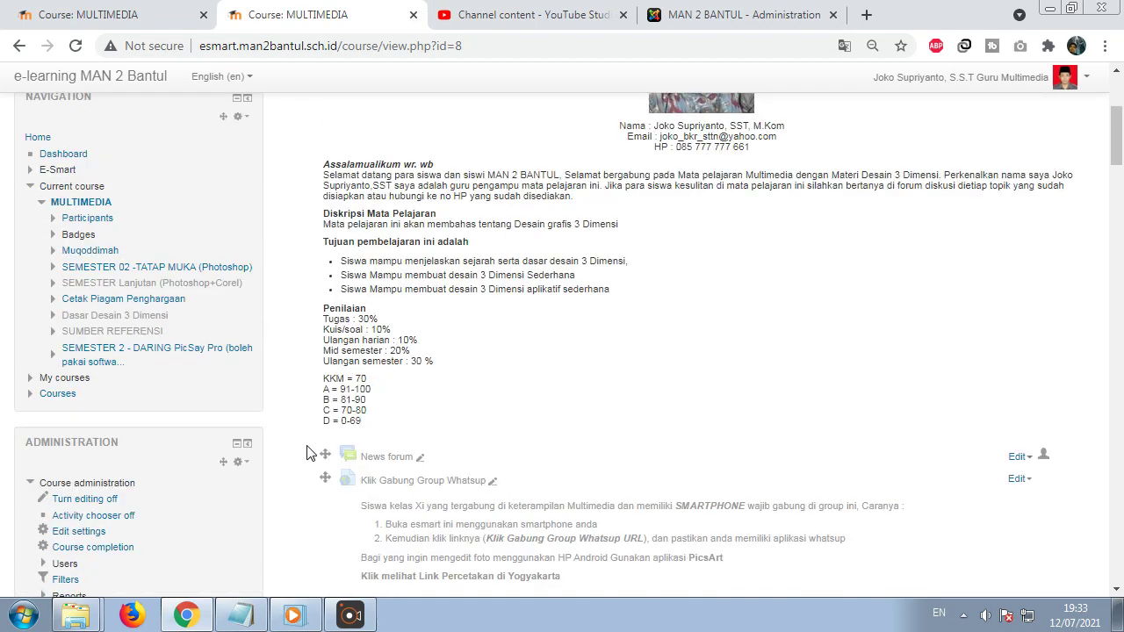
pyautogui.scroll(-4, 308, 452)
pyautogui.scroll(-2, 307, 452)
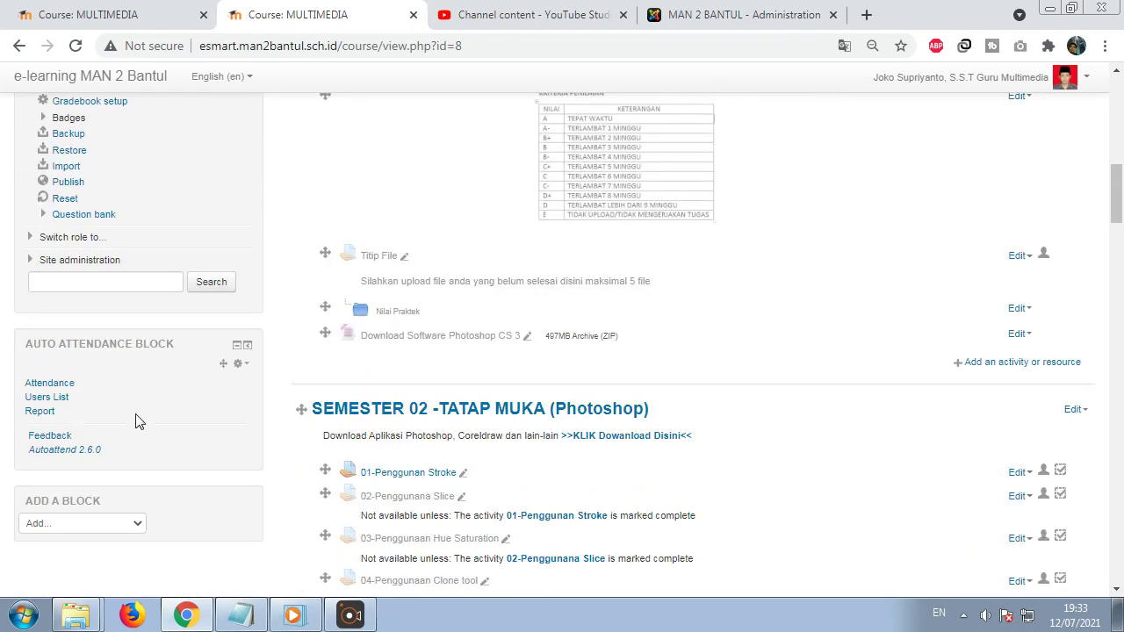
pyautogui.click(58, 387)
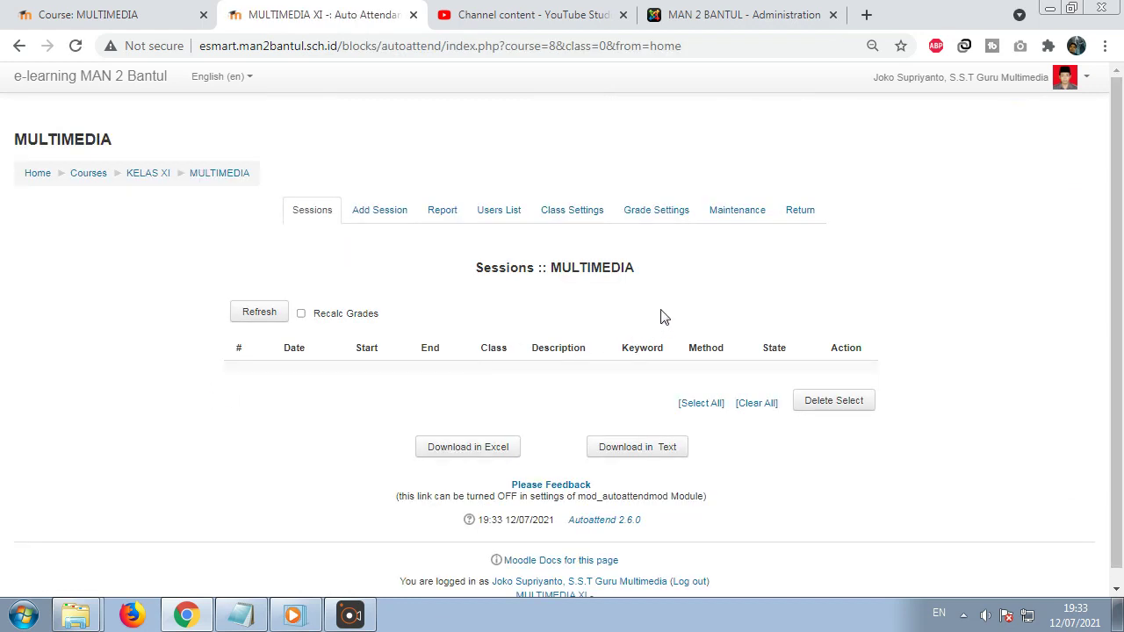
pyautogui.click(568, 217)
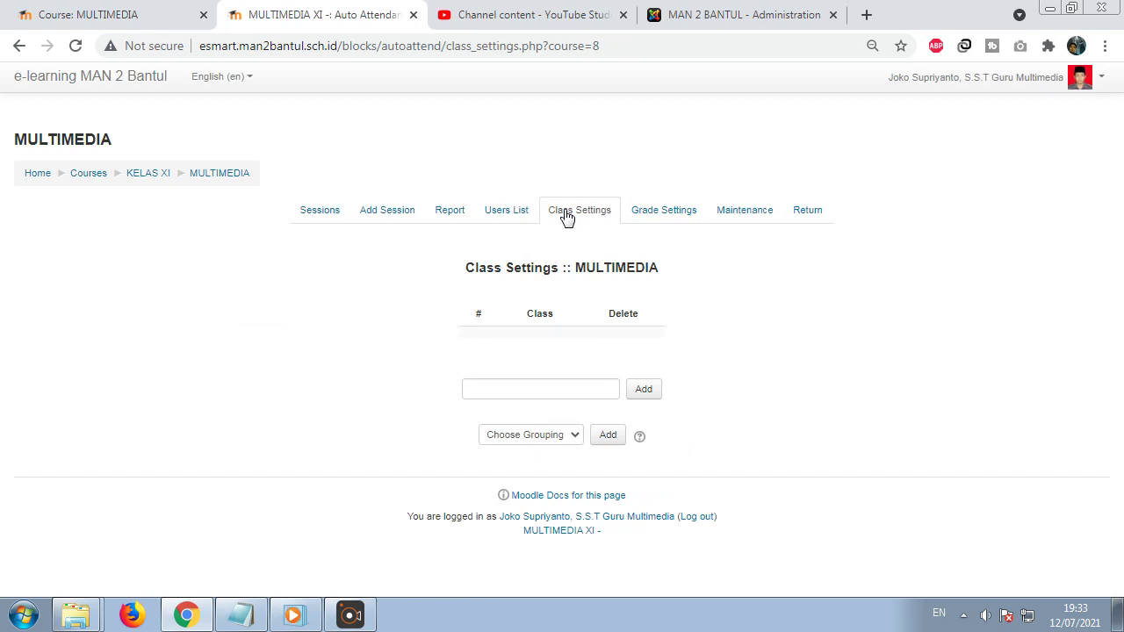
# Copy the class name XI-IPA-1 from the Notepad note and add it as a class in the class settings
pyautogui.click(240, 615)
pyautogui.click(355, 257)
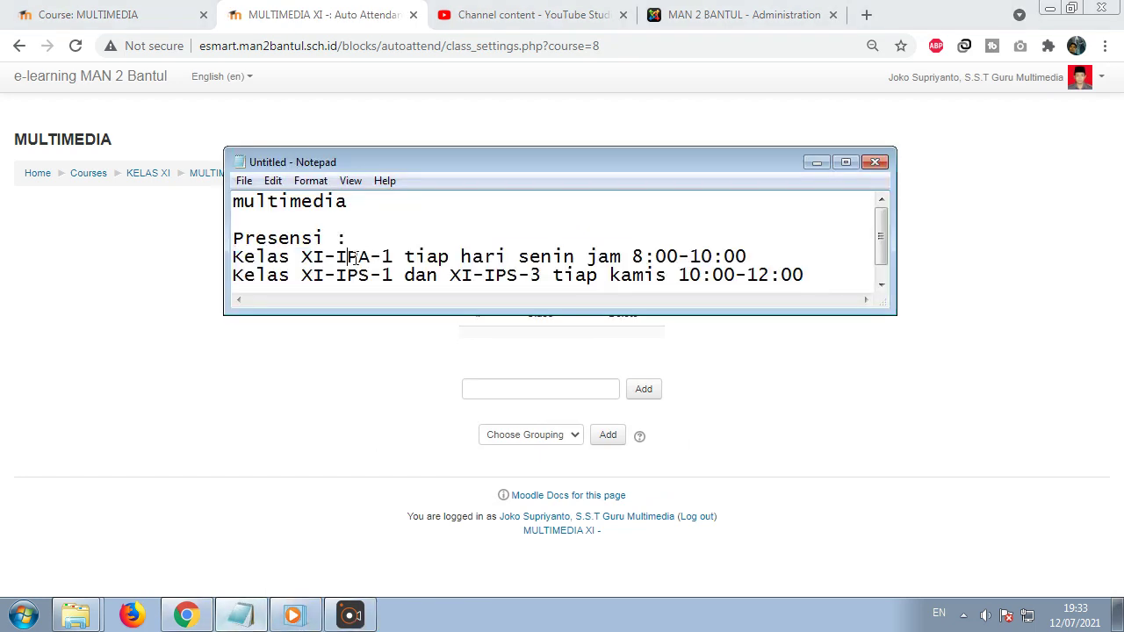
pyautogui.moveTo(393, 258); pyautogui.dragTo(301, 257)
pyautogui.rightClick(327, 260)
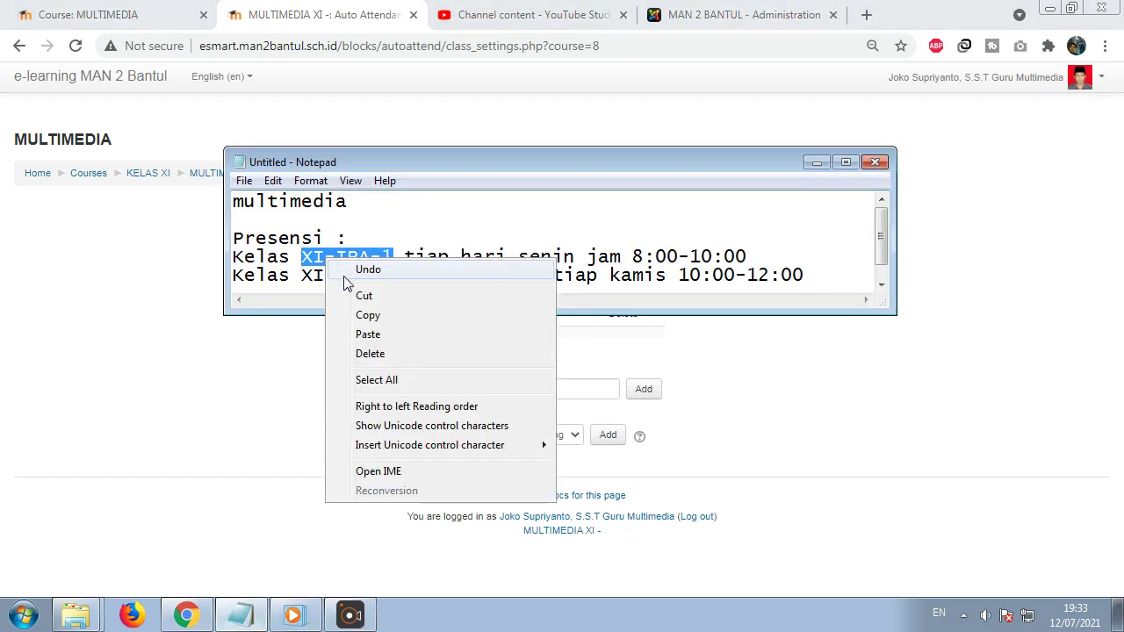
pyautogui.click(368, 314)
pyautogui.click(114, 280)
pyautogui.click(527, 384)
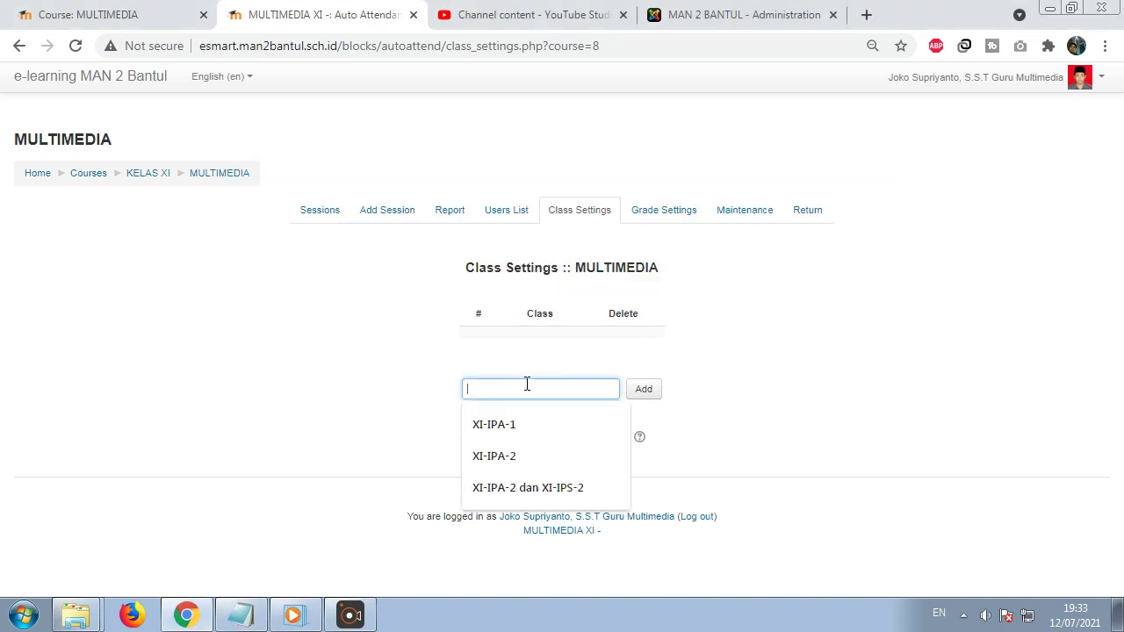
pyautogui.rightClick(527, 384)
pyautogui.click(570, 246)
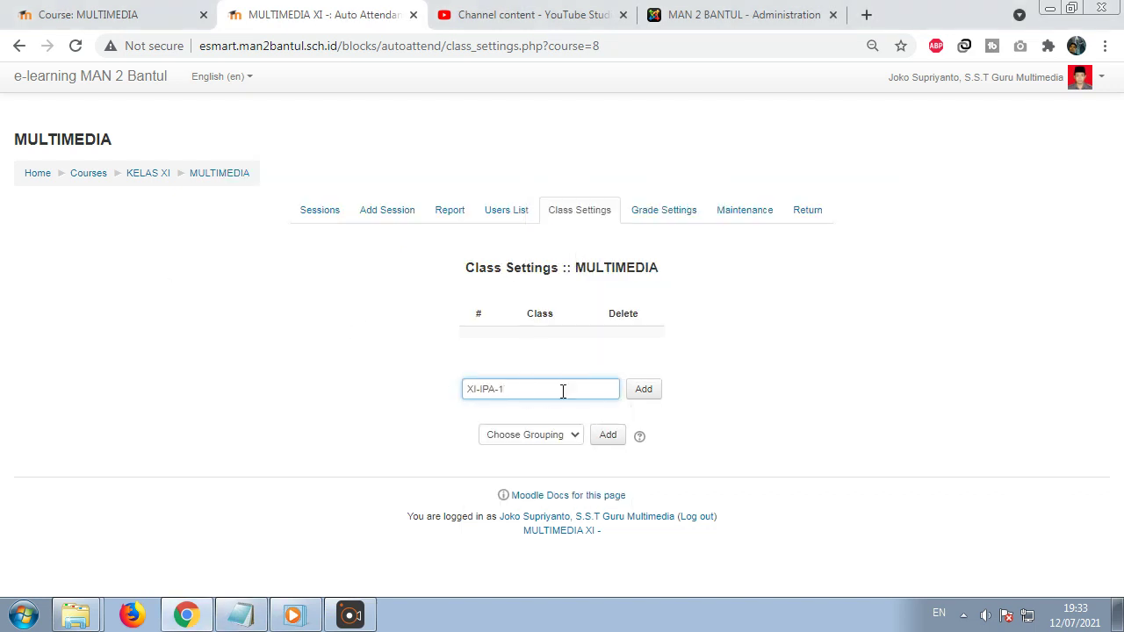
pyautogui.click(645, 392)
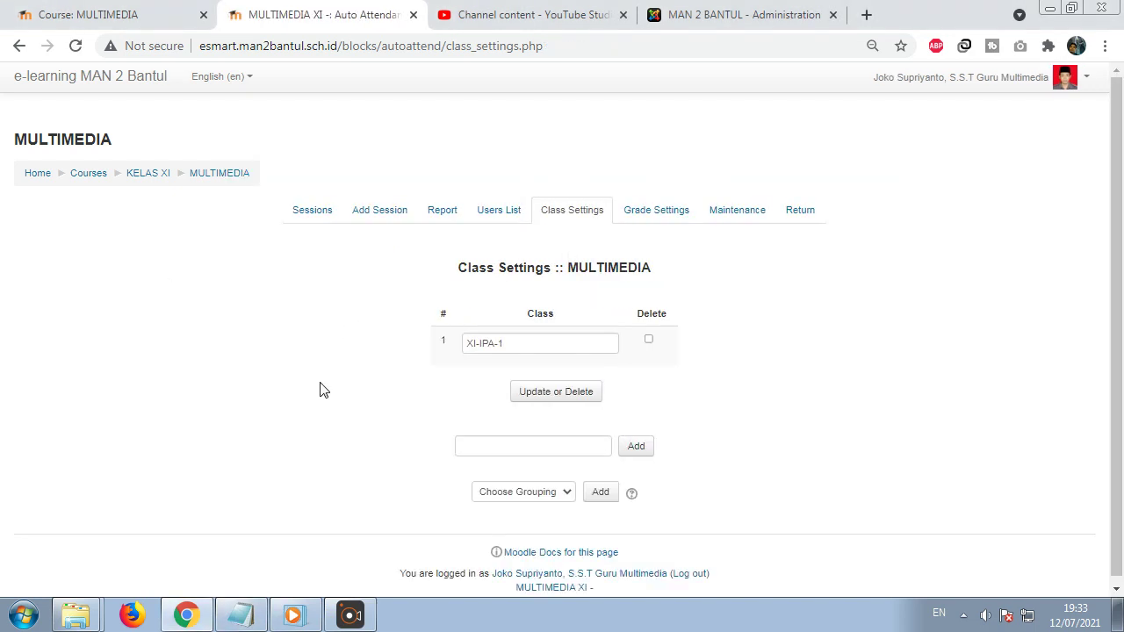
# Copy XI-IPS-1 dan XI-IPS-3 from the Notepad note and add it as a second class in the class settings
pyautogui.click(240, 614)
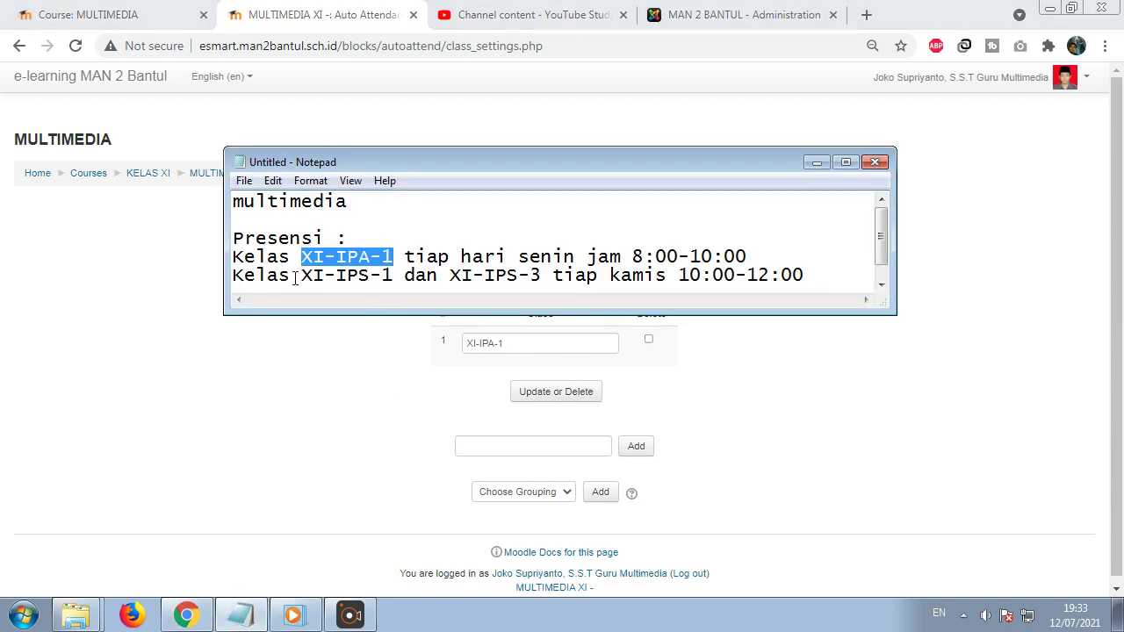
pyautogui.moveTo(301, 275); pyautogui.dragTo(540, 275)
pyautogui.rightClick(462, 270)
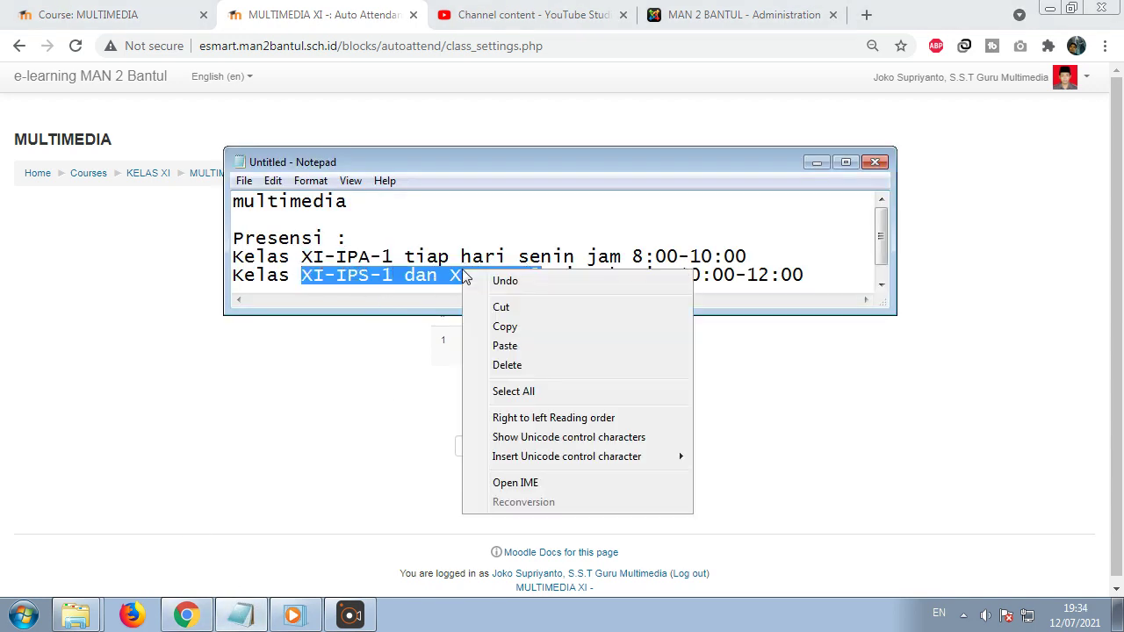
pyautogui.click(505, 326)
pyautogui.click(327, 380)
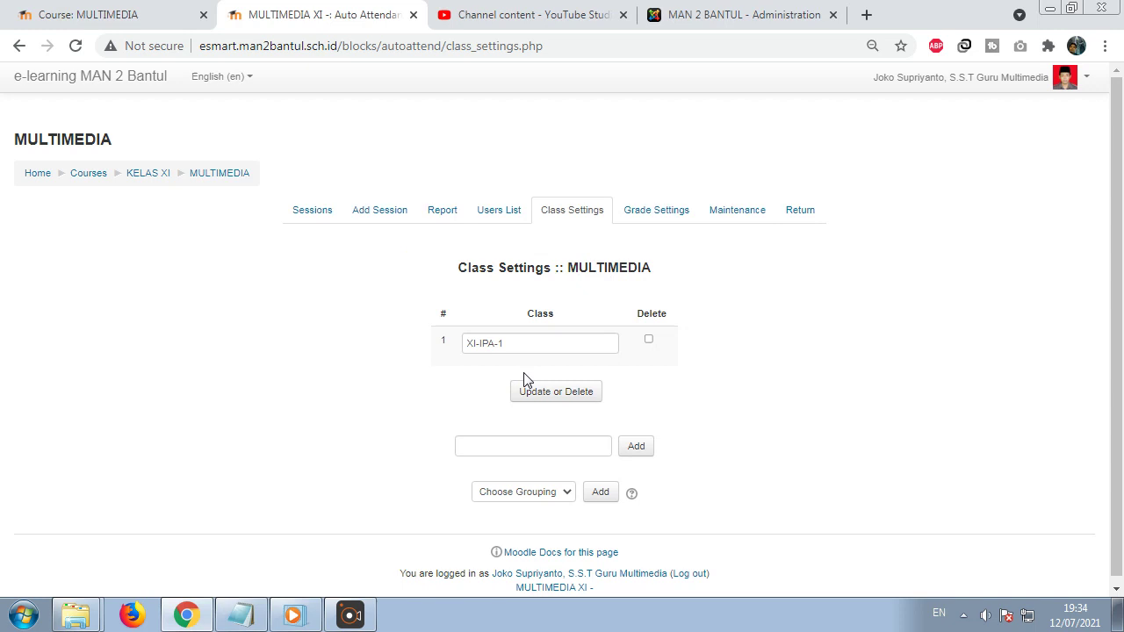
pyautogui.click(518, 447)
pyautogui.rightClick(518, 452)
pyautogui.click(555, 313)
pyautogui.click(409, 415)
pyautogui.click(641, 452)
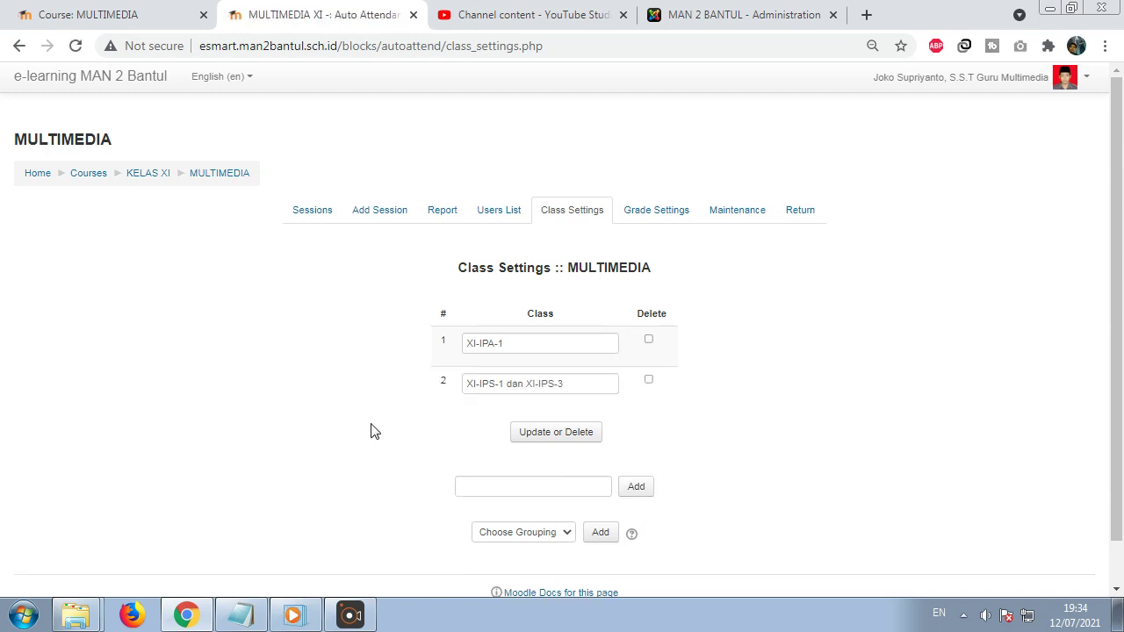
pyautogui.tripleClick(517, 337)
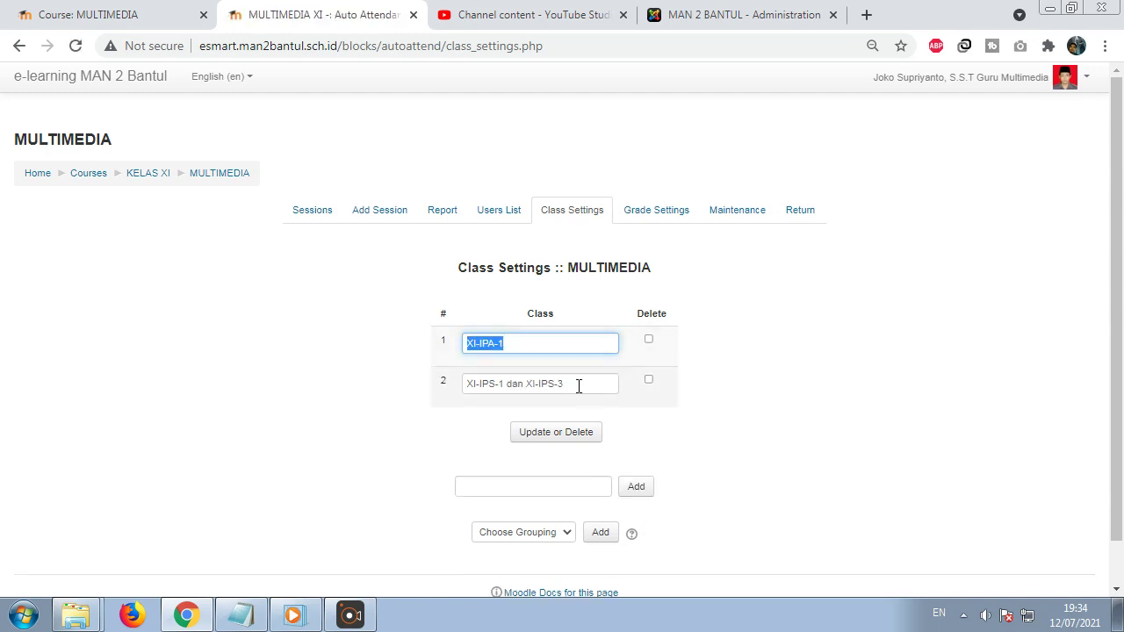
pyautogui.moveTo(577, 386); pyautogui.dragTo(259, 383)
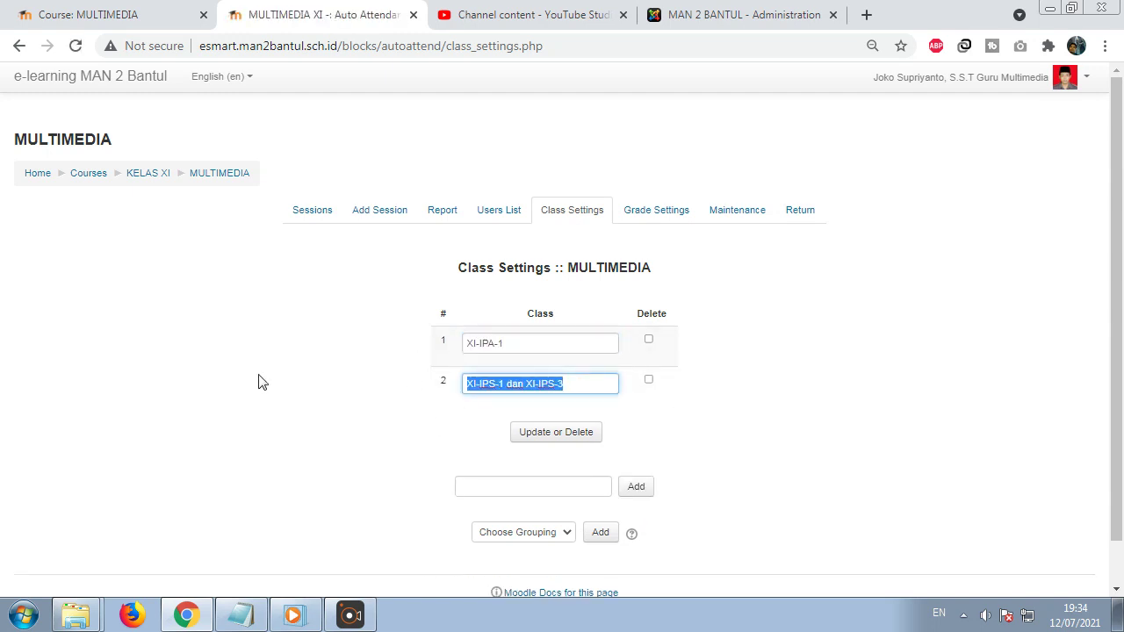
# Open the form for adding multiple sessions and set the attendance method to Automatic
pyautogui.click(376, 211)
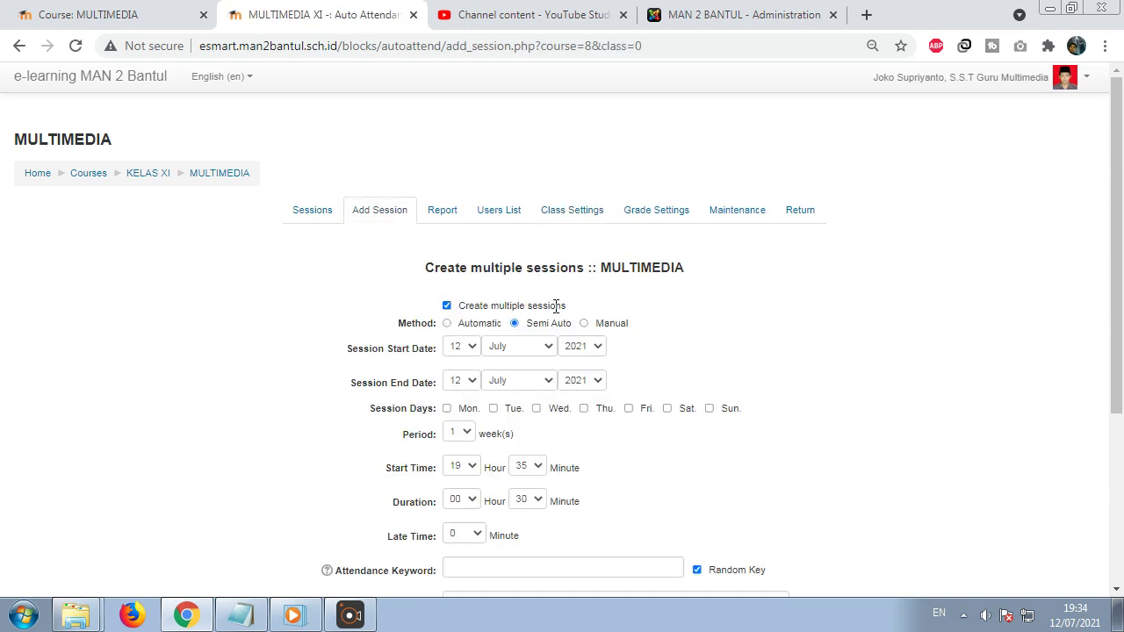
pyautogui.click(448, 324)
pyautogui.scroll(-1, 276, 374)
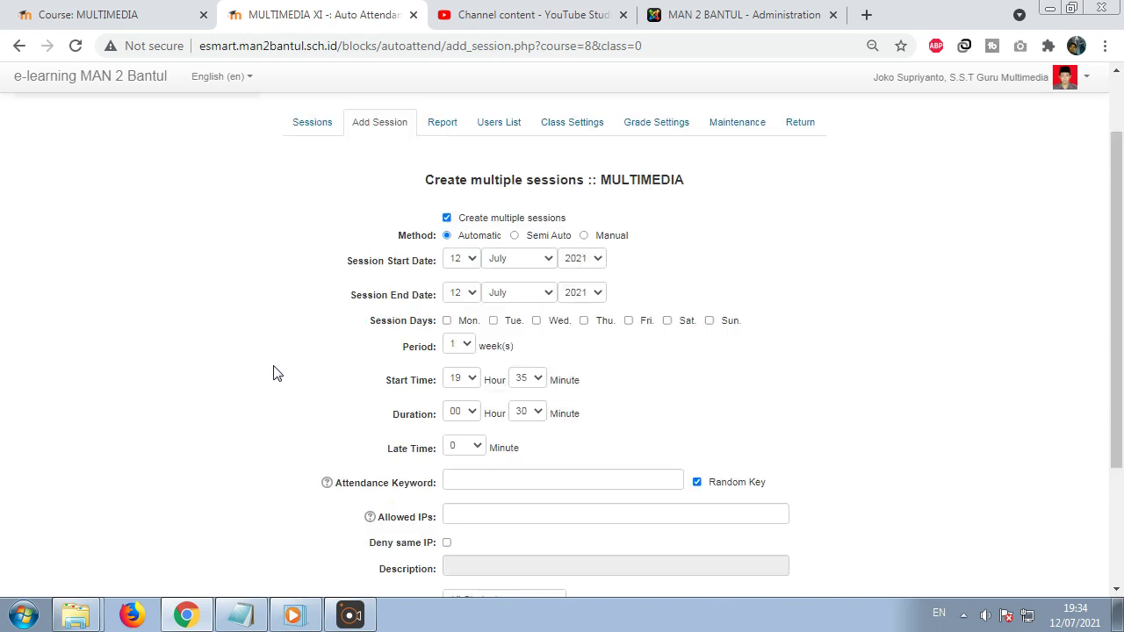
# Check the Notepad schedule and the system calendar, and set the session end date to 31 December 2021
pyautogui.hotkey('alt', 'Tab')
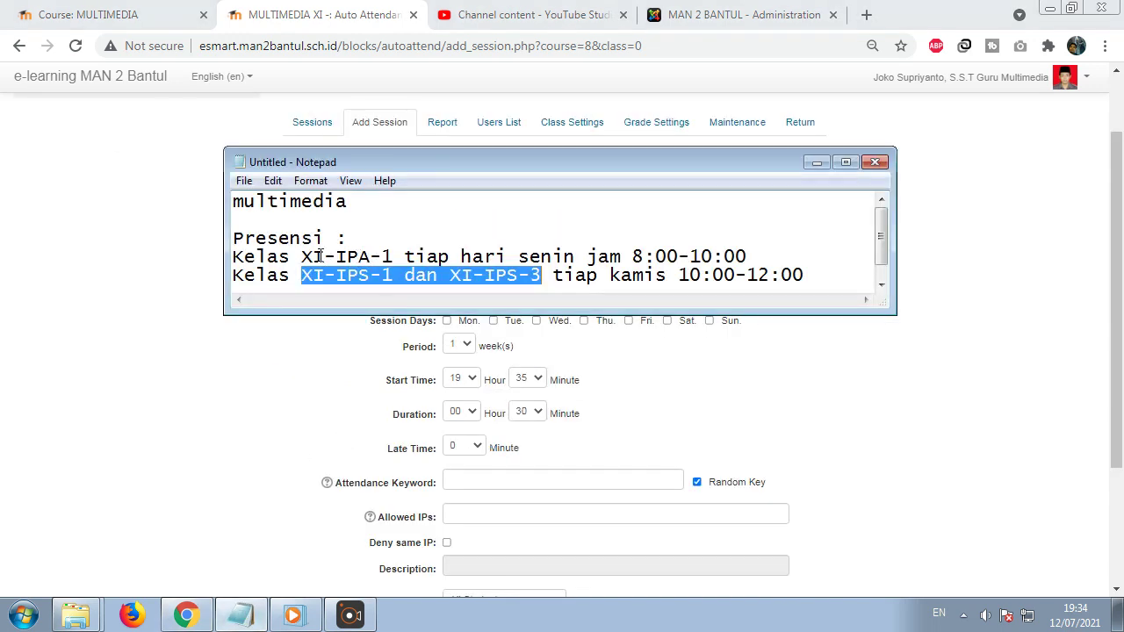
pyautogui.click(318, 257)
pyautogui.click(100, 289)
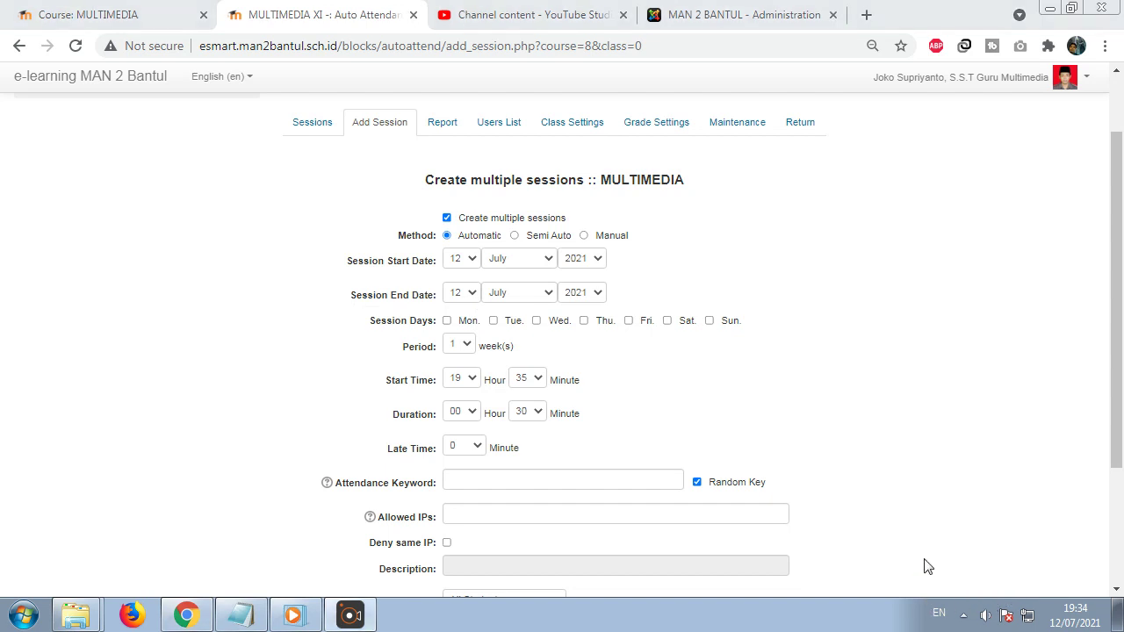
pyautogui.click(1066, 608)
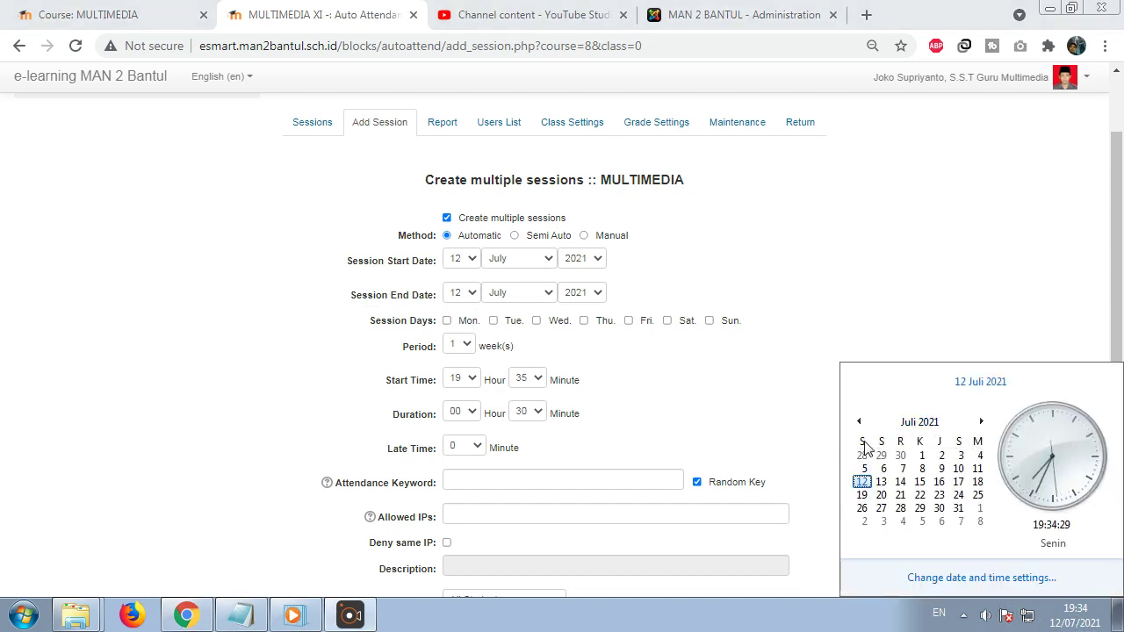
pyautogui.click(473, 292)
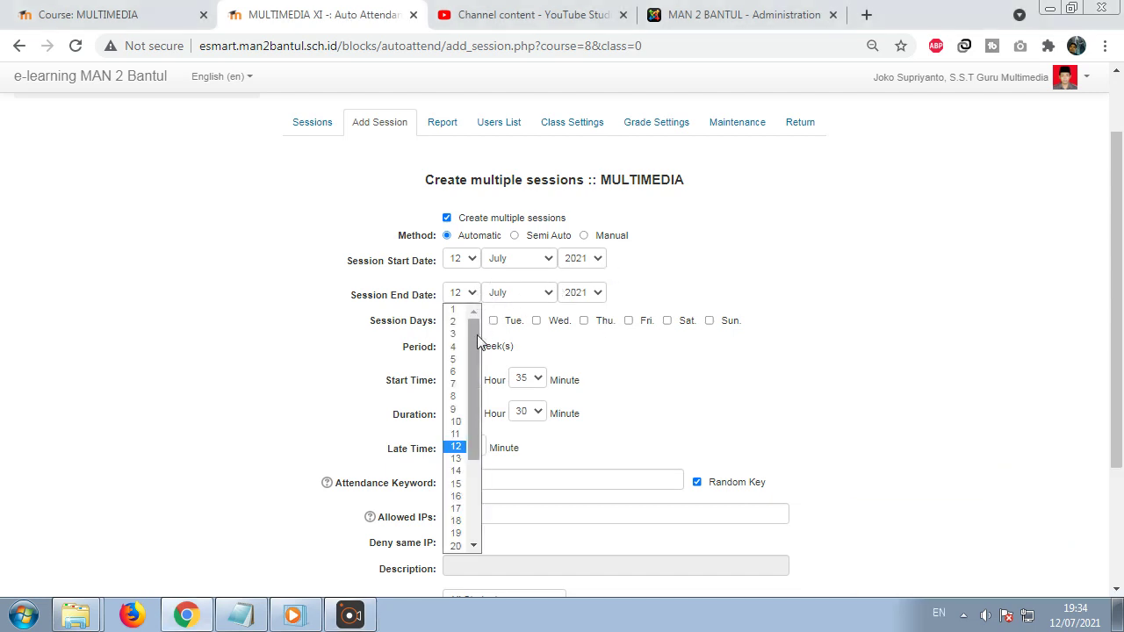
pyautogui.scroll(-4, 477, 334)
pyautogui.click(456, 546)
pyautogui.click(537, 295)
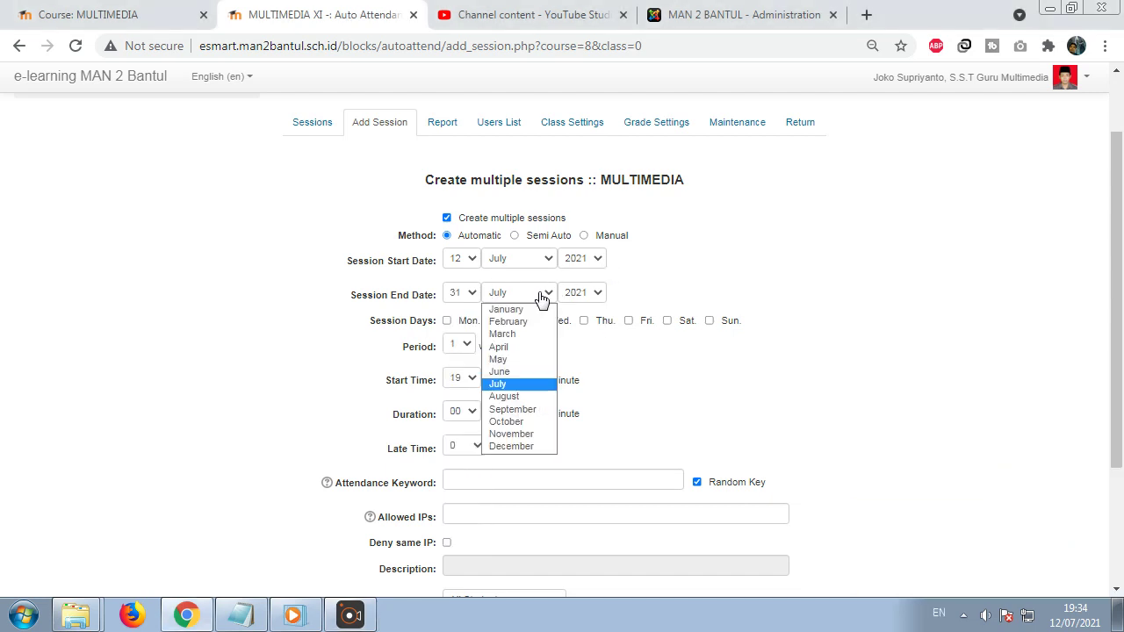
pyautogui.click(519, 445)
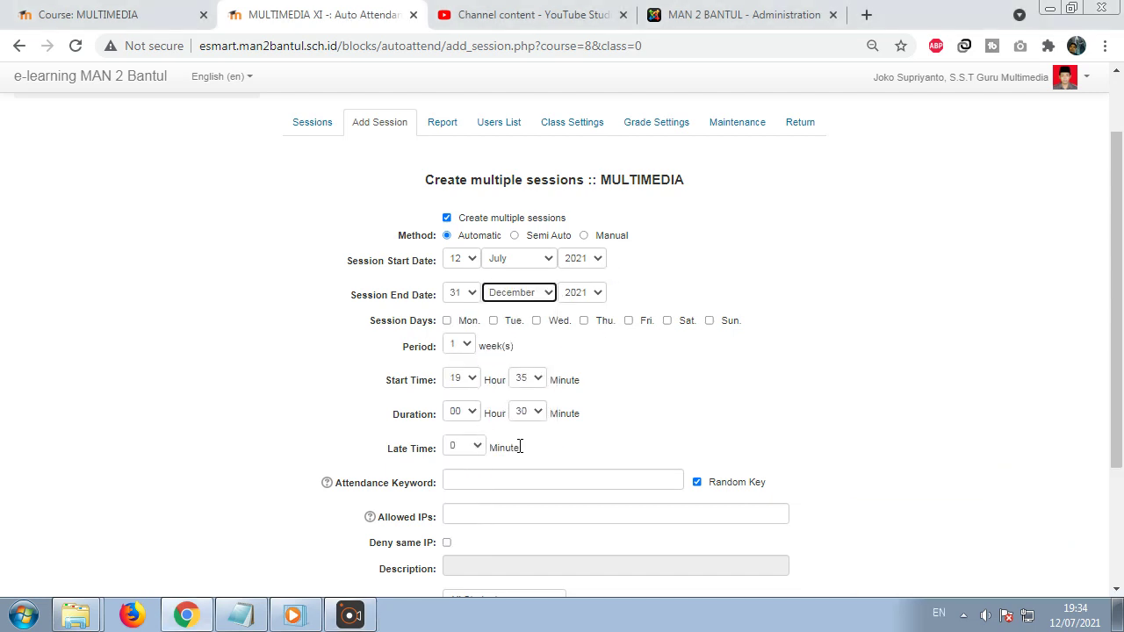
# Select Monday as the session day
pyautogui.click(448, 321)
pyautogui.moveTo(478, 321); pyautogui.dragTo(462, 321)
pyautogui.moveTo(530, 321); pyautogui.dragTo(504, 321)
pyautogui.click(568, 317)
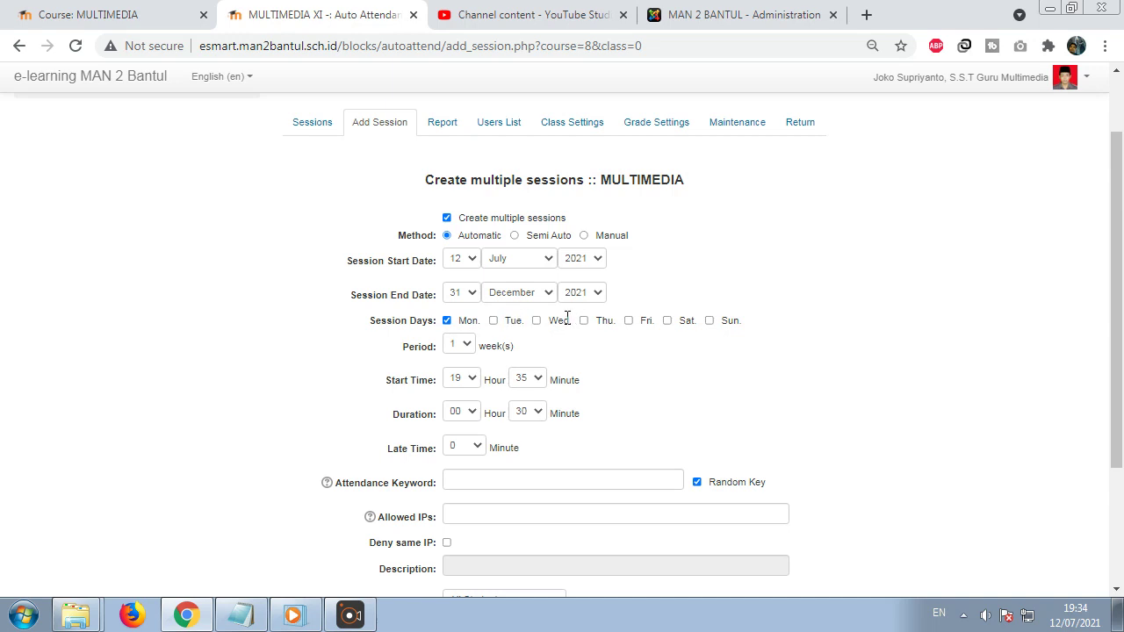
pyautogui.doubleClick(567, 318)
# Recheck the class time in the Notepad schedule and set the session start time to 08:00
pyautogui.scroll(-1, 691, 408)
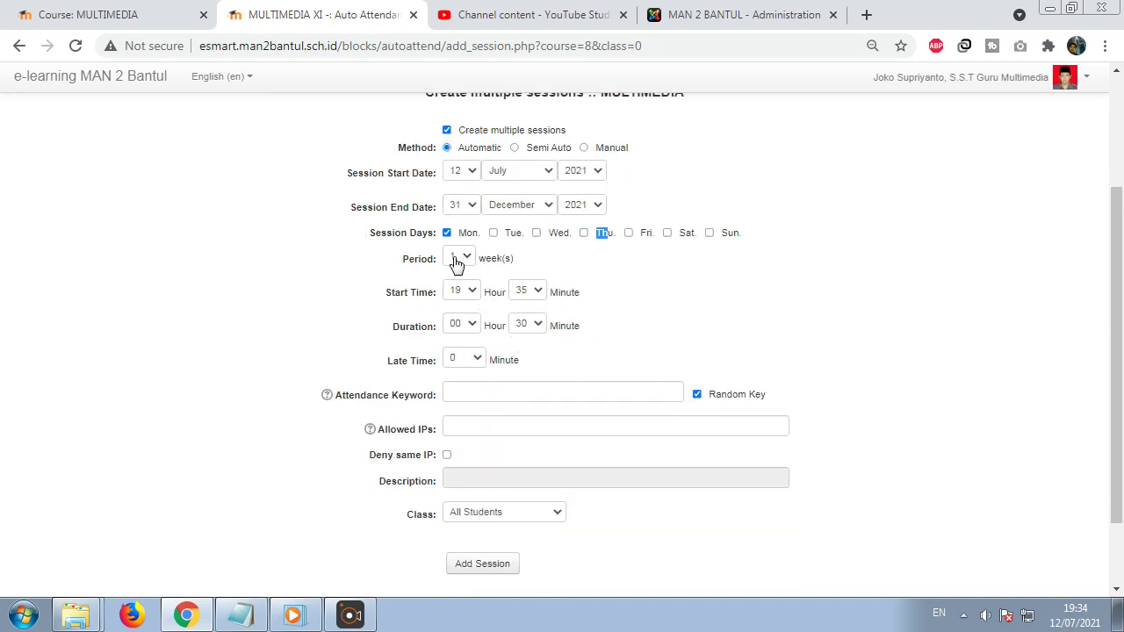
pyautogui.click(470, 295)
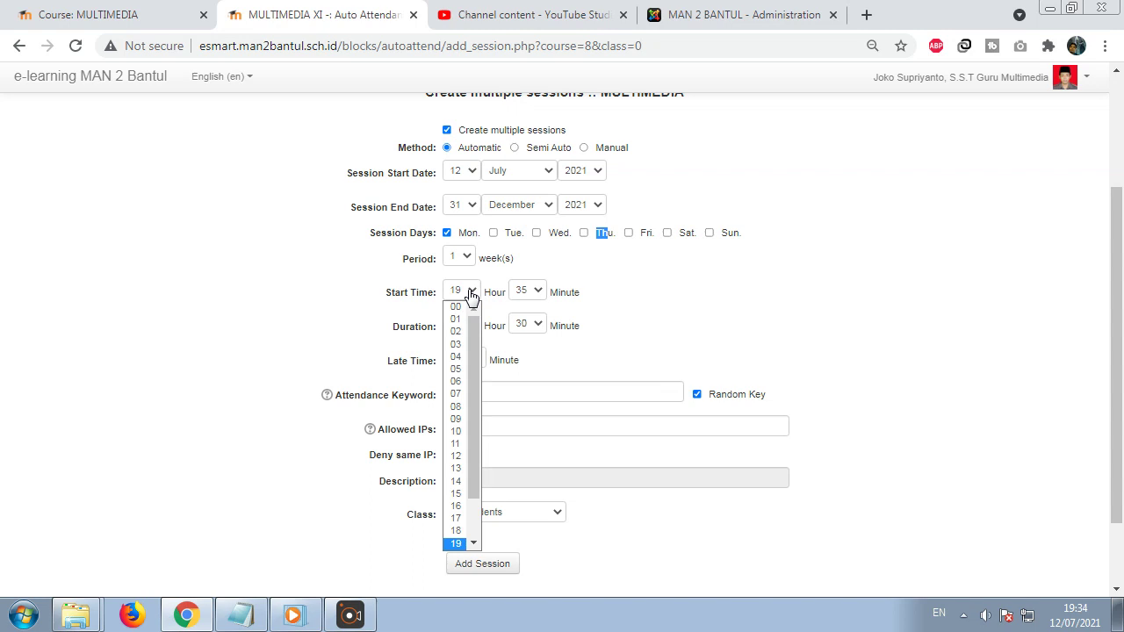
pyautogui.click(230, 619)
pyautogui.click(193, 381)
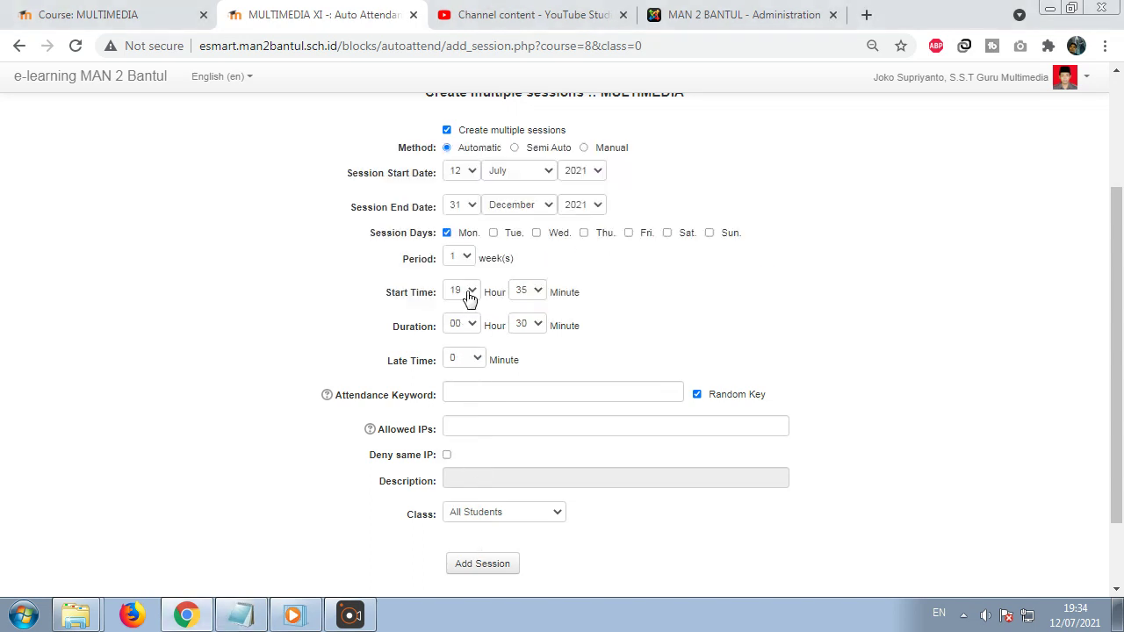
pyautogui.click(469, 296)
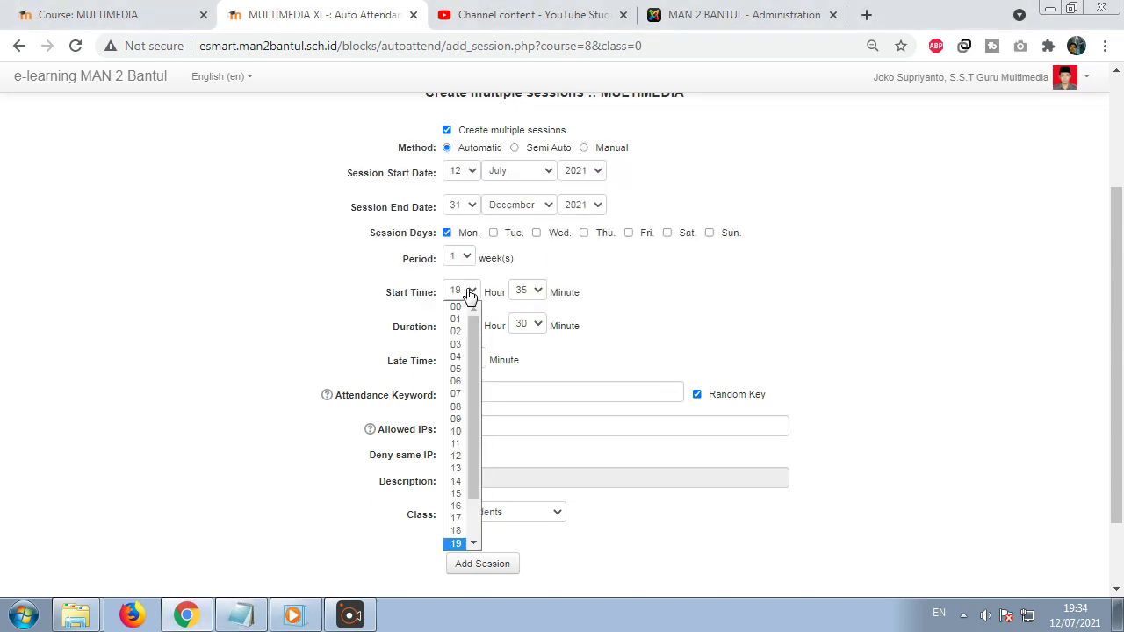
pyautogui.click(456, 407)
pyautogui.click(527, 291)
pyautogui.click(527, 307)
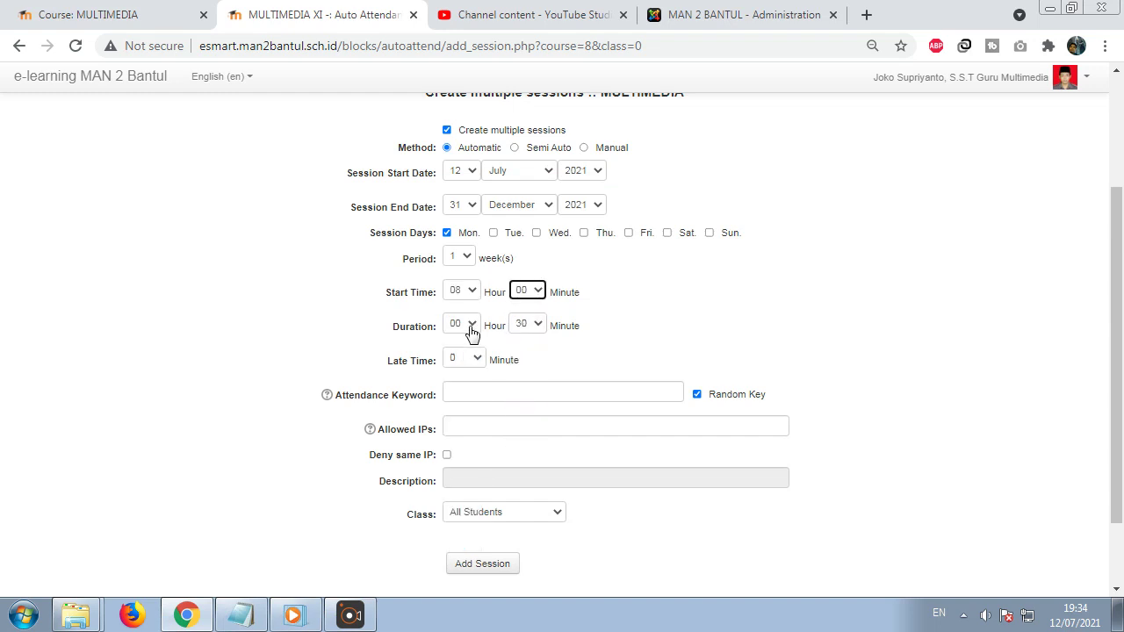
# Append "= 10jam" to the XI-IPA-1 line in Notepad and set the session duration in Chrome to 10 hours 00 minutes
pyautogui.click(225, 622)
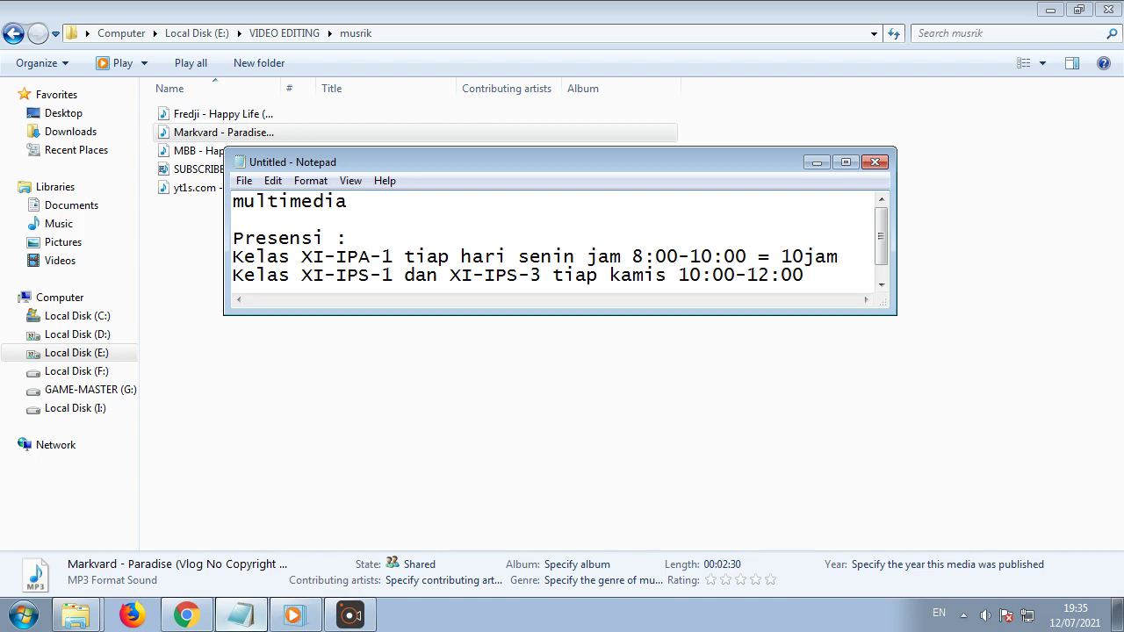
pyautogui.click(185, 615)
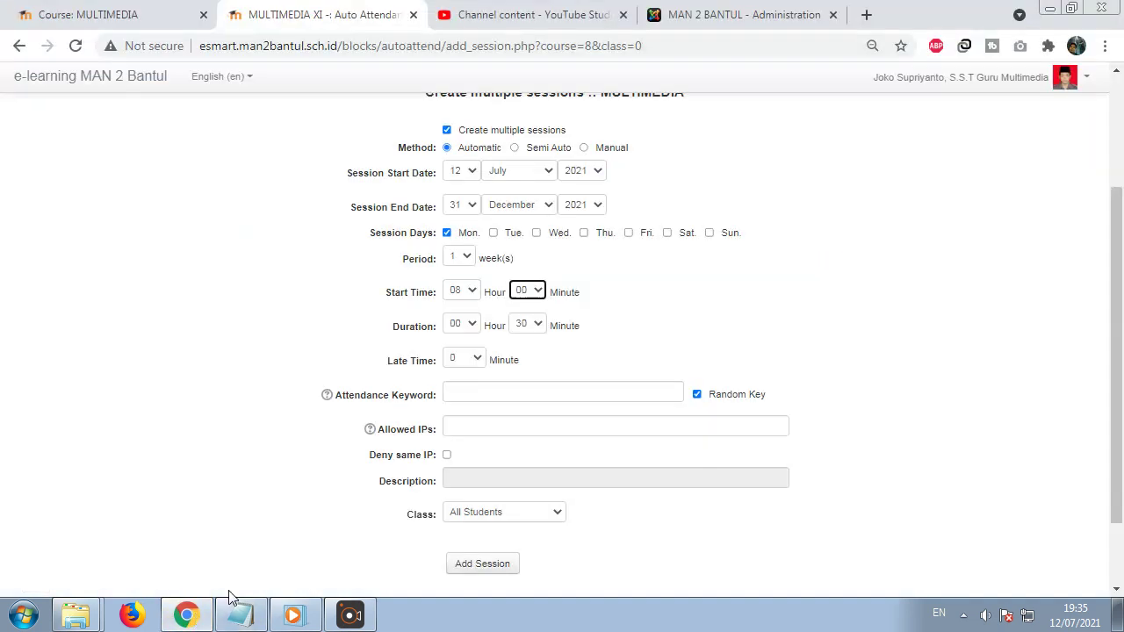
pyautogui.click(470, 326)
pyautogui.click(458, 465)
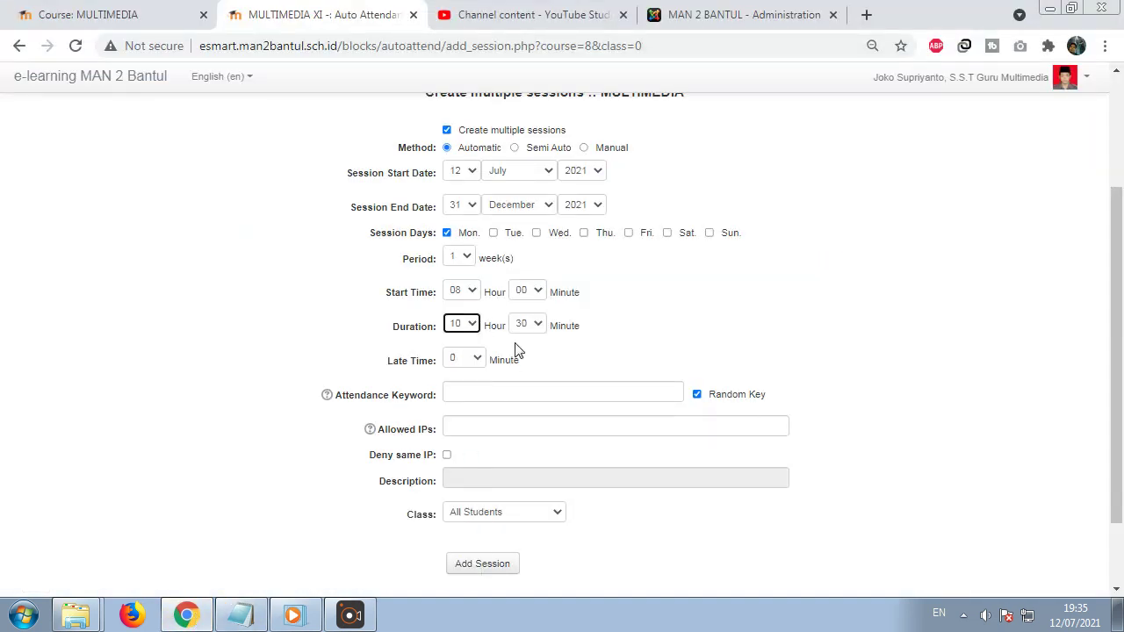
pyautogui.click(533, 324)
pyautogui.click(532, 337)
# Review the late time setting and assign the sessions to class XI-IPA-1
pyautogui.scroll(-1, 359, 371)
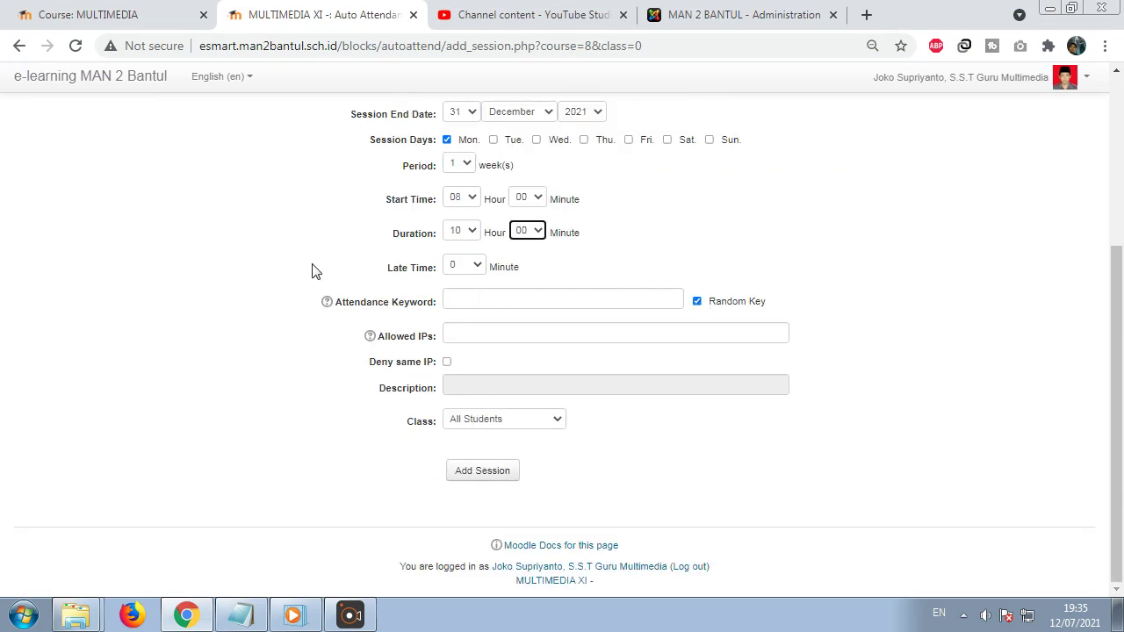
pyautogui.moveTo(314, 269); pyautogui.dragTo(585, 283)
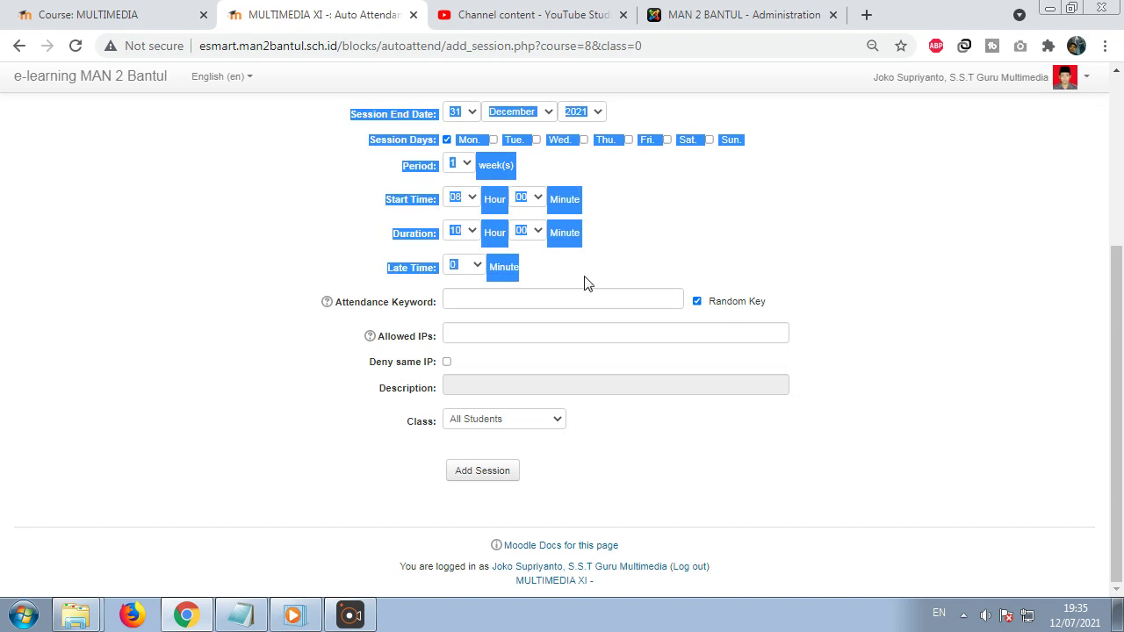
pyautogui.click(347, 271)
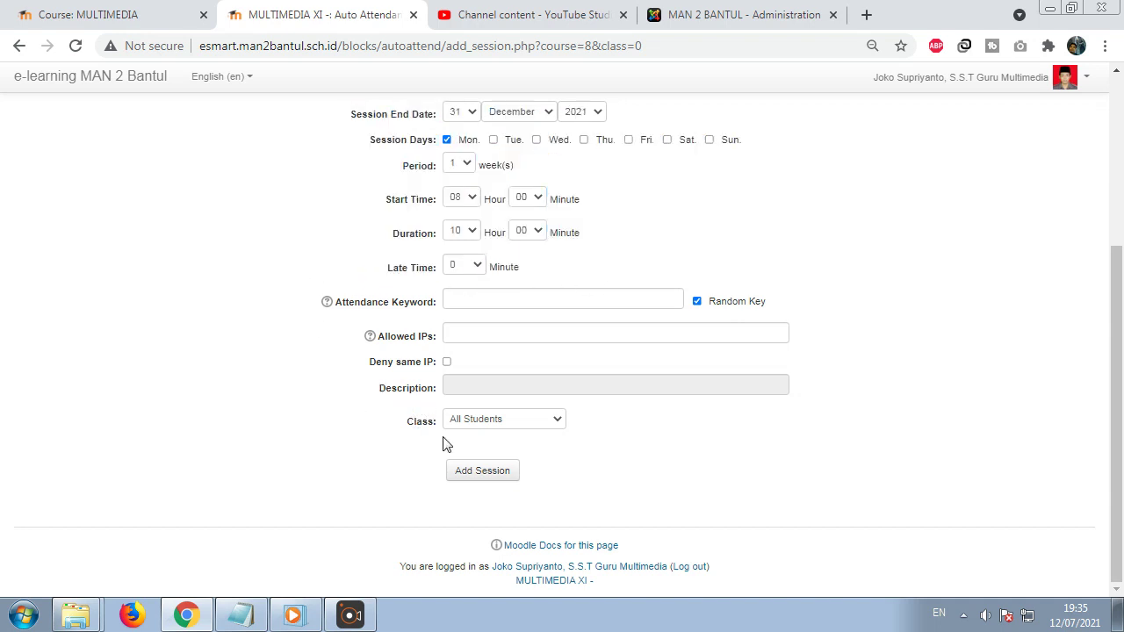
pyautogui.click(522, 420)
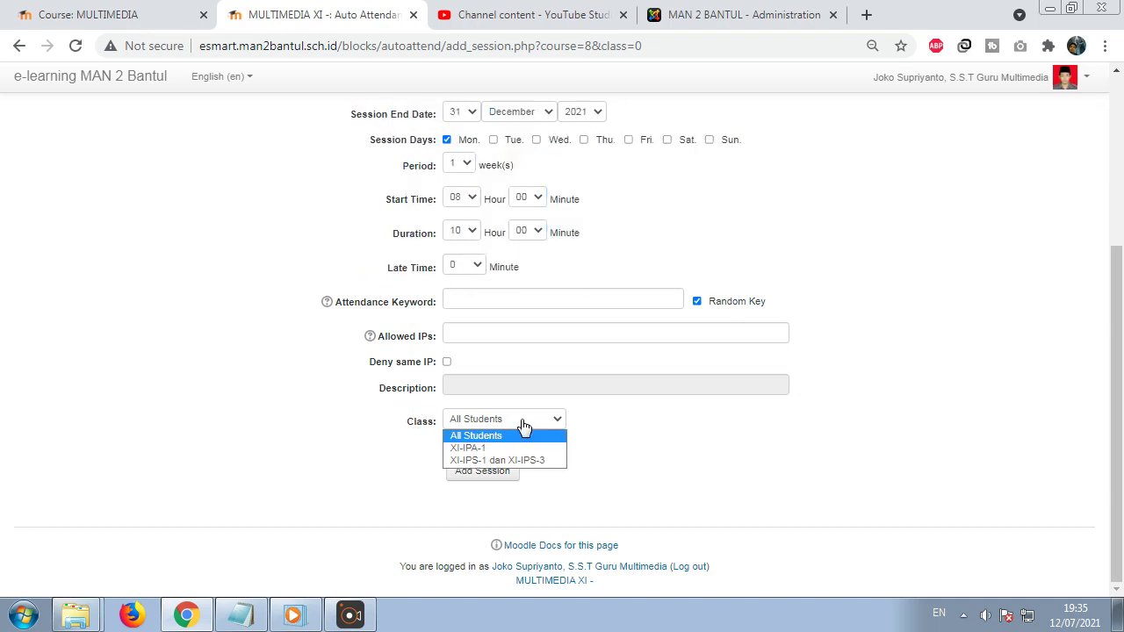
pyautogui.click(480, 448)
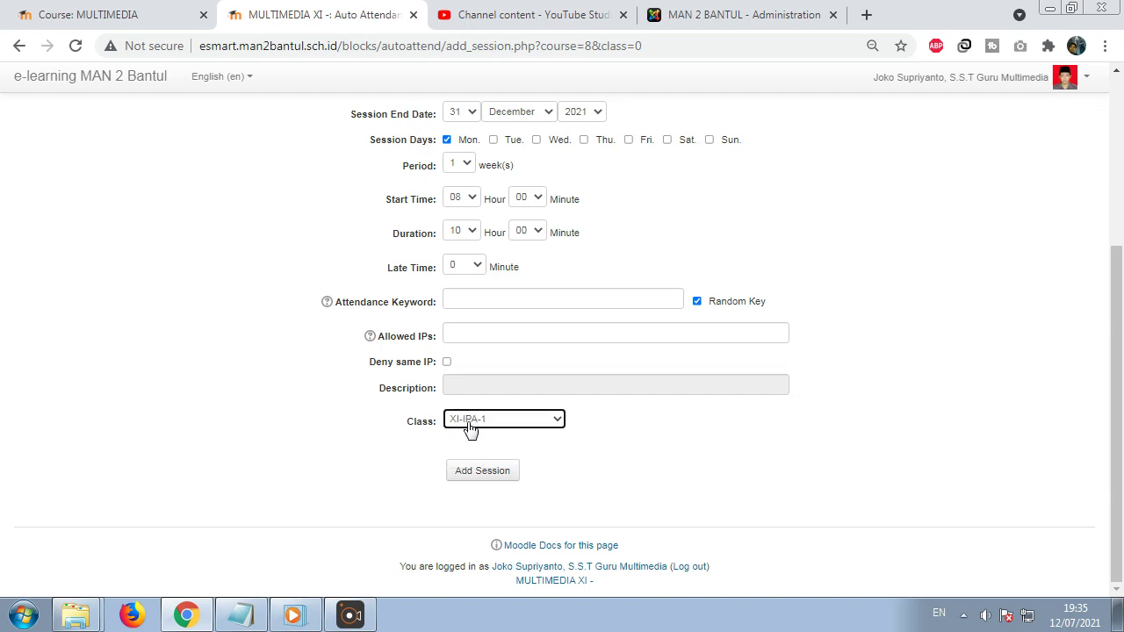
# Check the form against the Notepad schedule, generate the XI-IPA-1 sessions and continue to the sessions list
pyautogui.click(240, 615)
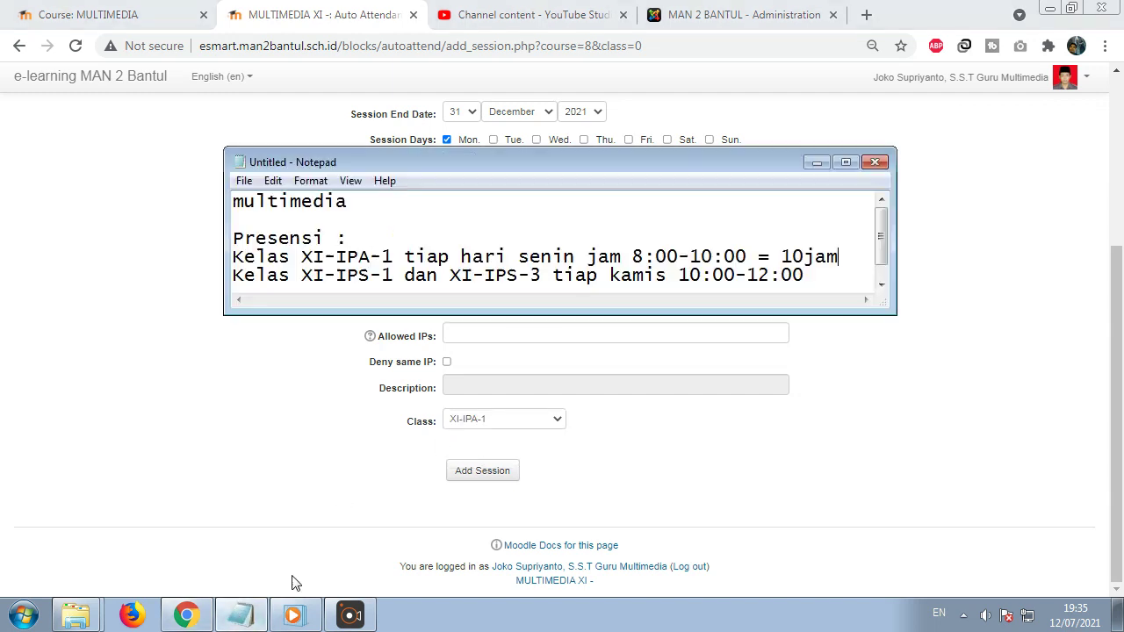
pyautogui.click(175, 336)
pyautogui.scroll(3, 555, 466)
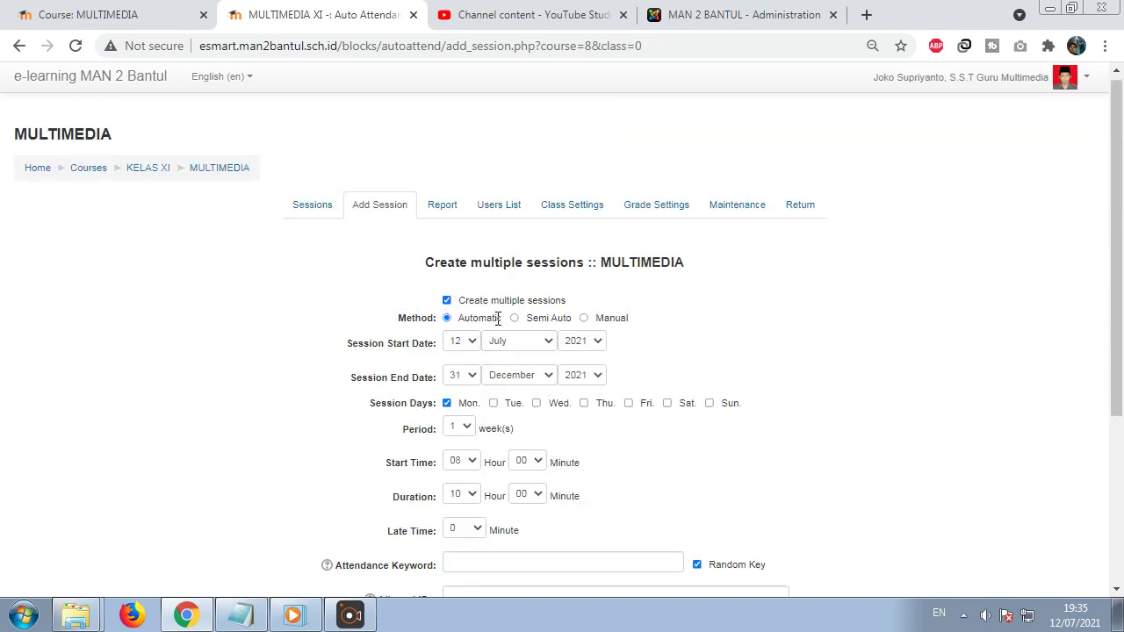
pyautogui.moveTo(498, 319); pyautogui.dragTo(446, 322)
pyautogui.scroll(-2, 422, 261)
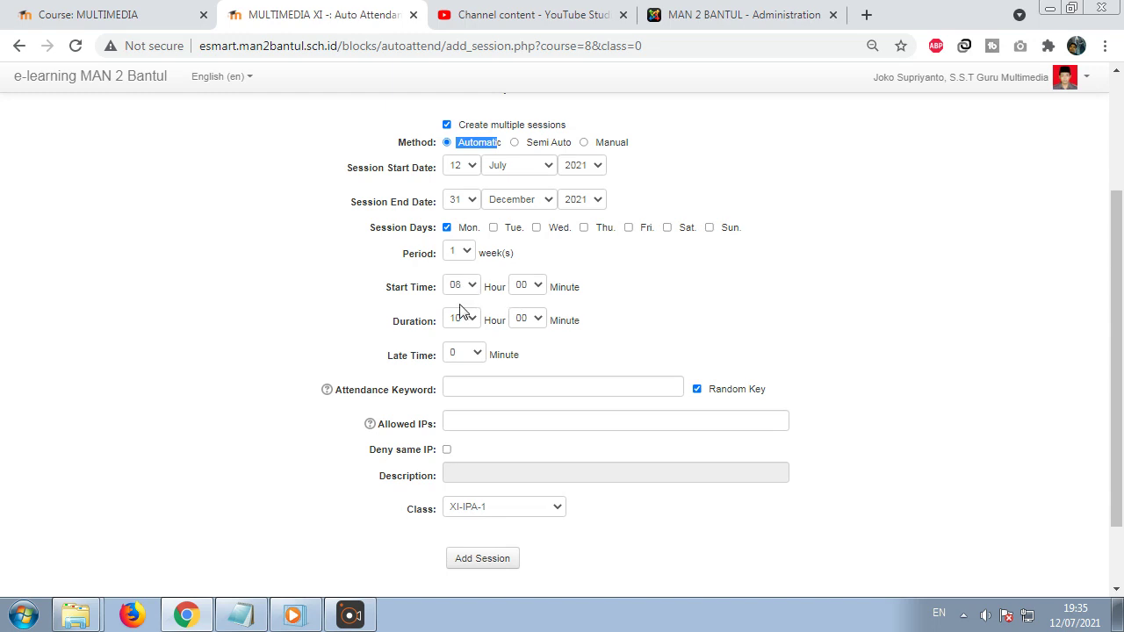
pyautogui.scroll(-1, 344, 352)
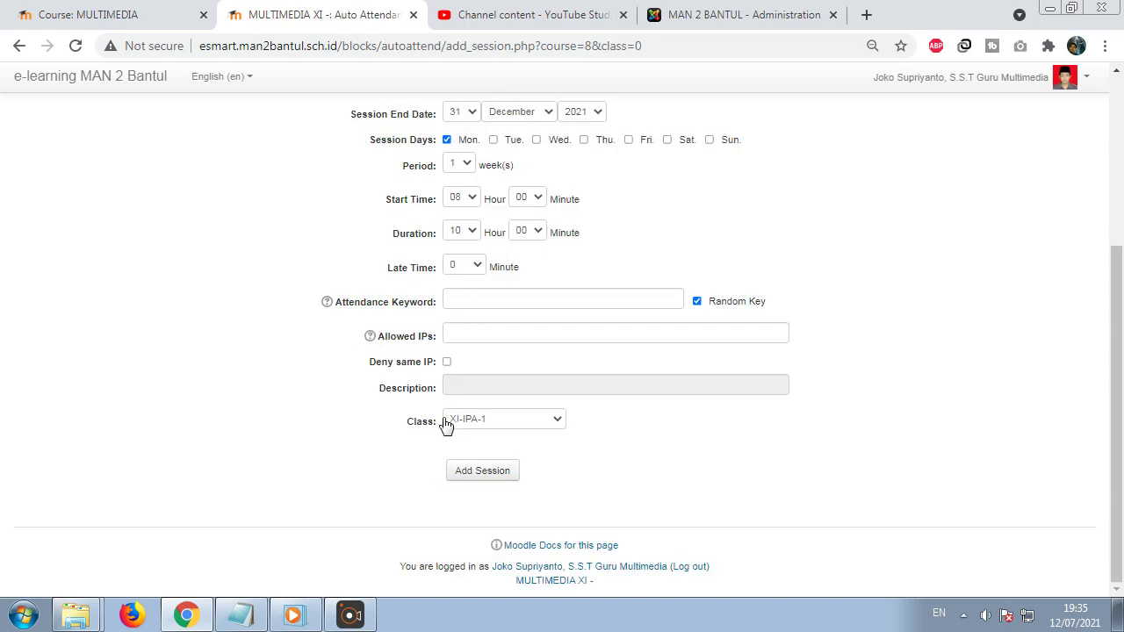
pyautogui.click(483, 419)
pyautogui.click(479, 448)
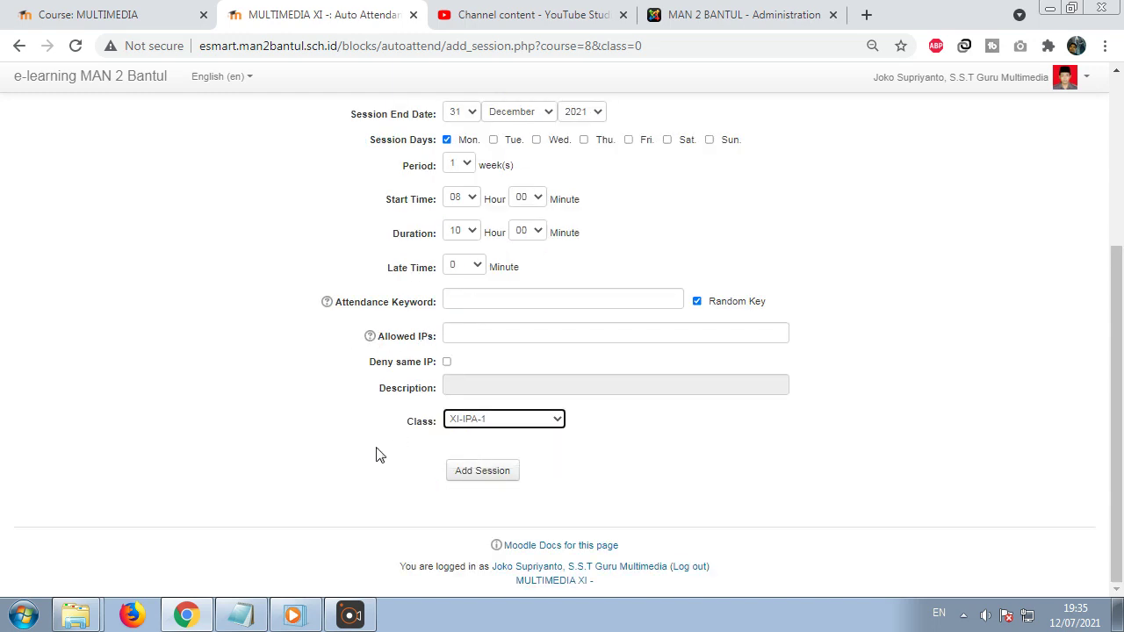
pyautogui.click(466, 474)
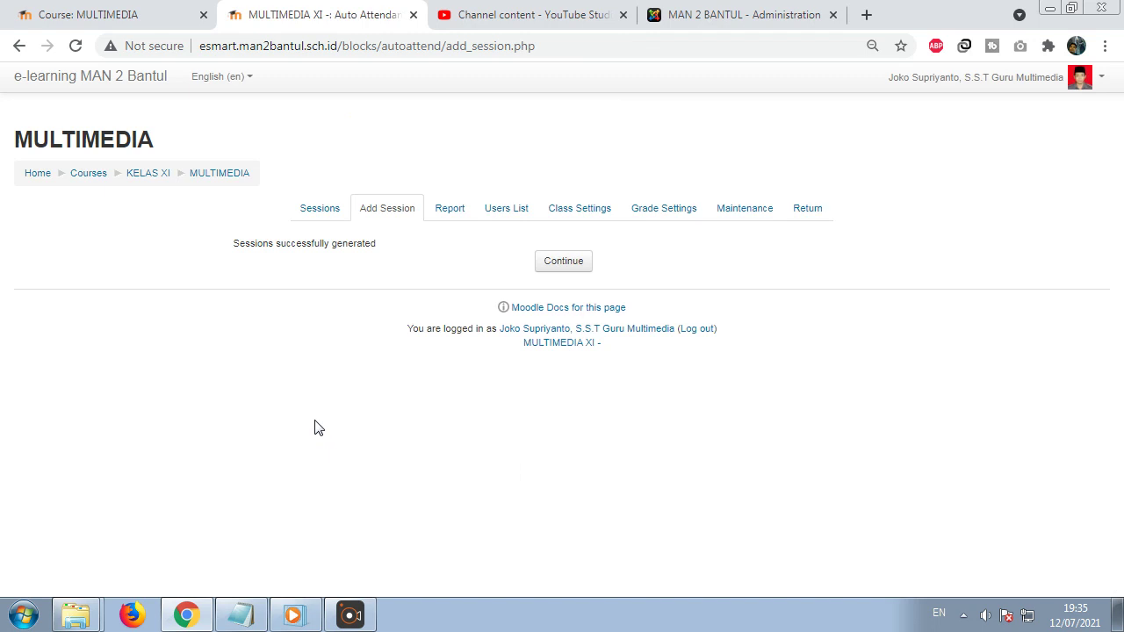
pyautogui.click(575, 264)
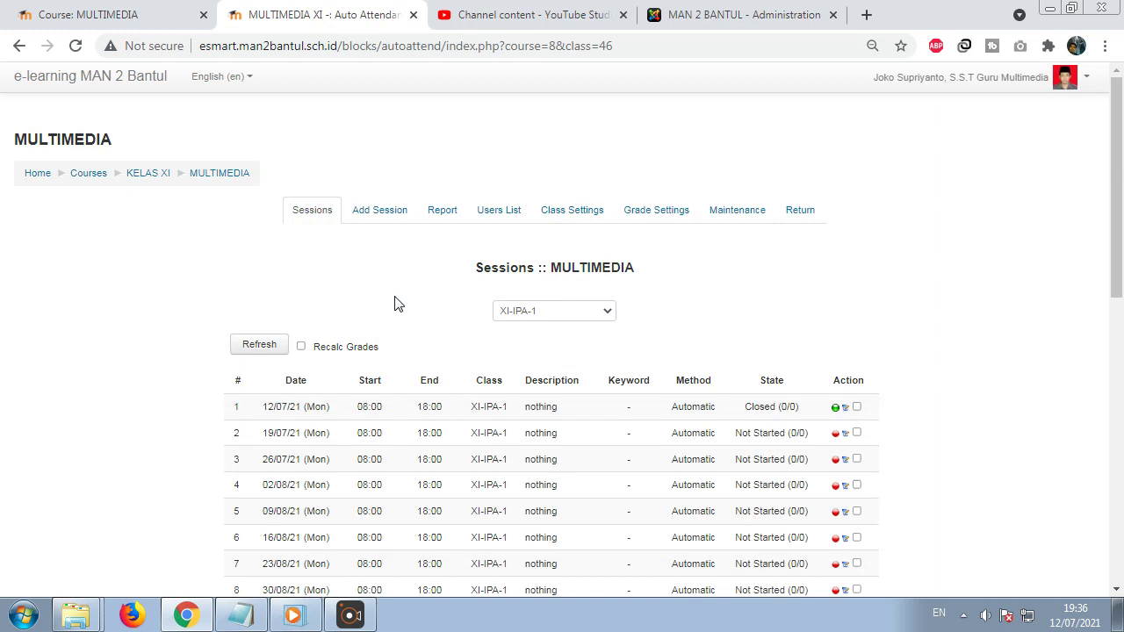
# Review the start time, end time and class of the XI-IPA-1 sessions and look through the class filter options
pyautogui.scroll(-1, 392, 320)
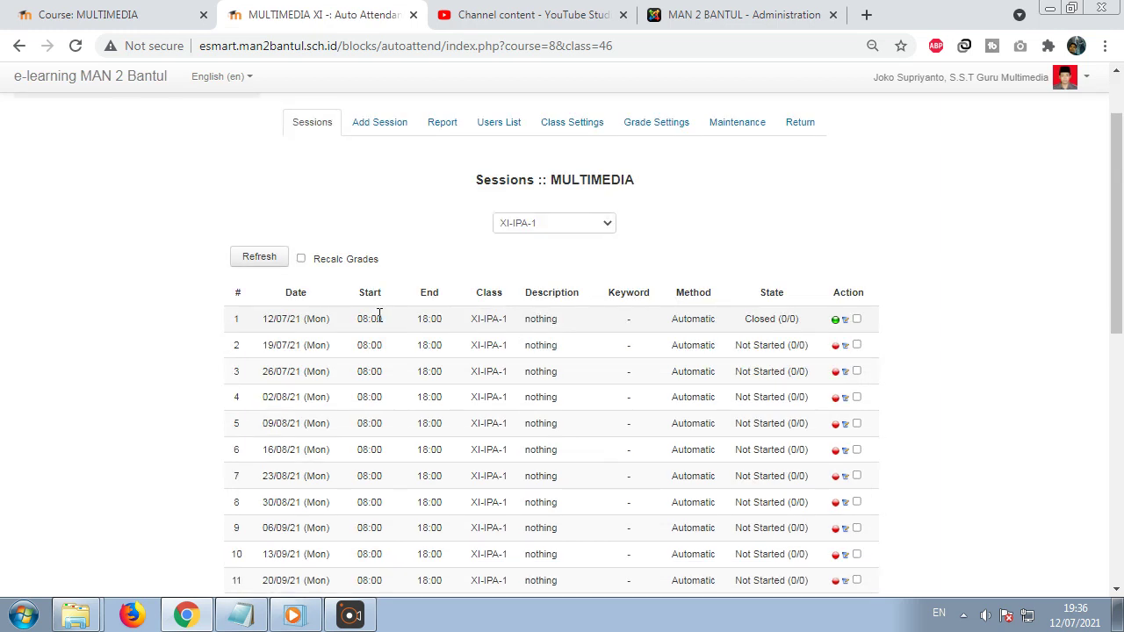
pyautogui.moveTo(383, 323); pyautogui.dragTo(356, 323)
pyautogui.moveTo(432, 320); pyautogui.dragTo(425, 321)
pyautogui.moveTo(476, 318); pyautogui.dragTo(505, 319)
pyautogui.click(576, 228)
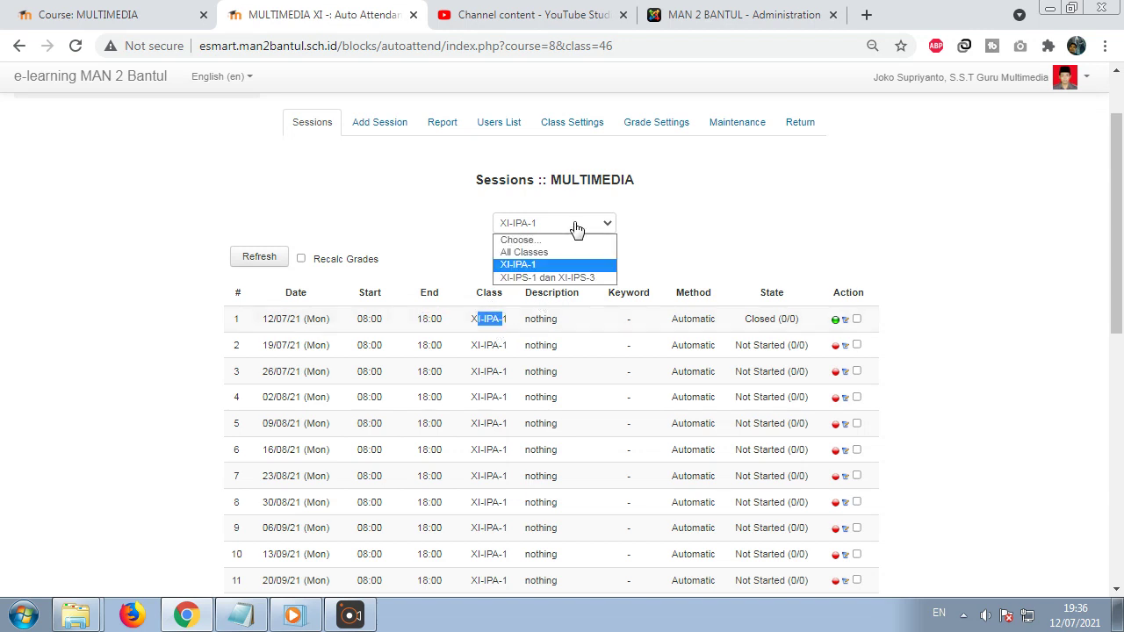
pyautogui.click(524, 266)
# Open the form for adding sessions, check the XI-IPS classes in the Notepad schedule and look up Thursday's date in the system calendar
pyautogui.click(386, 125)
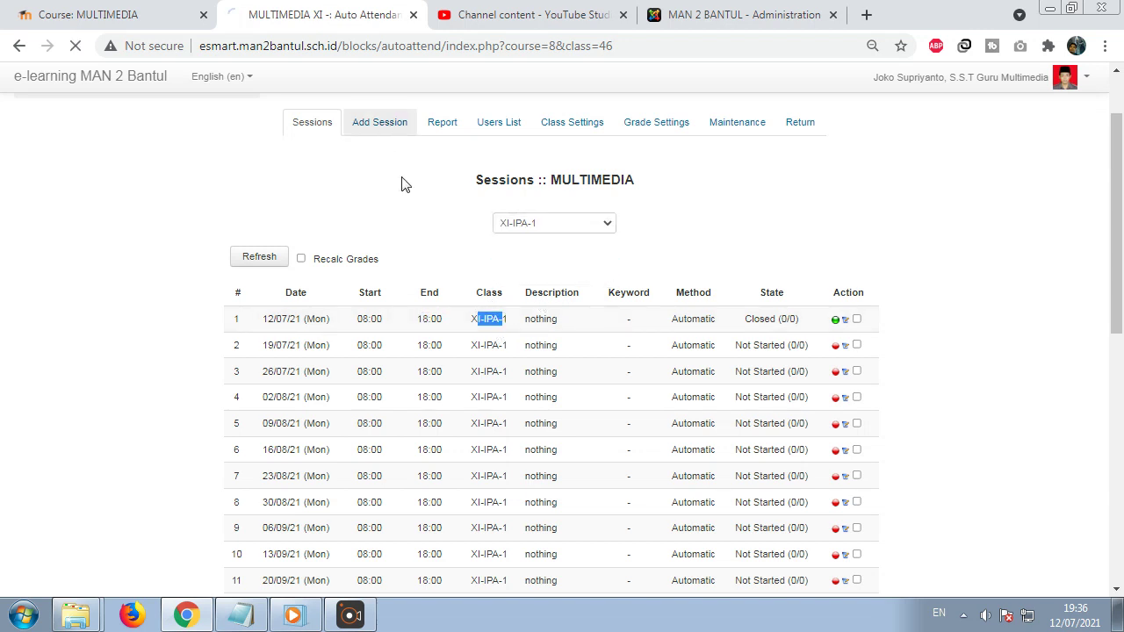
pyautogui.scroll(-3, 417, 246)
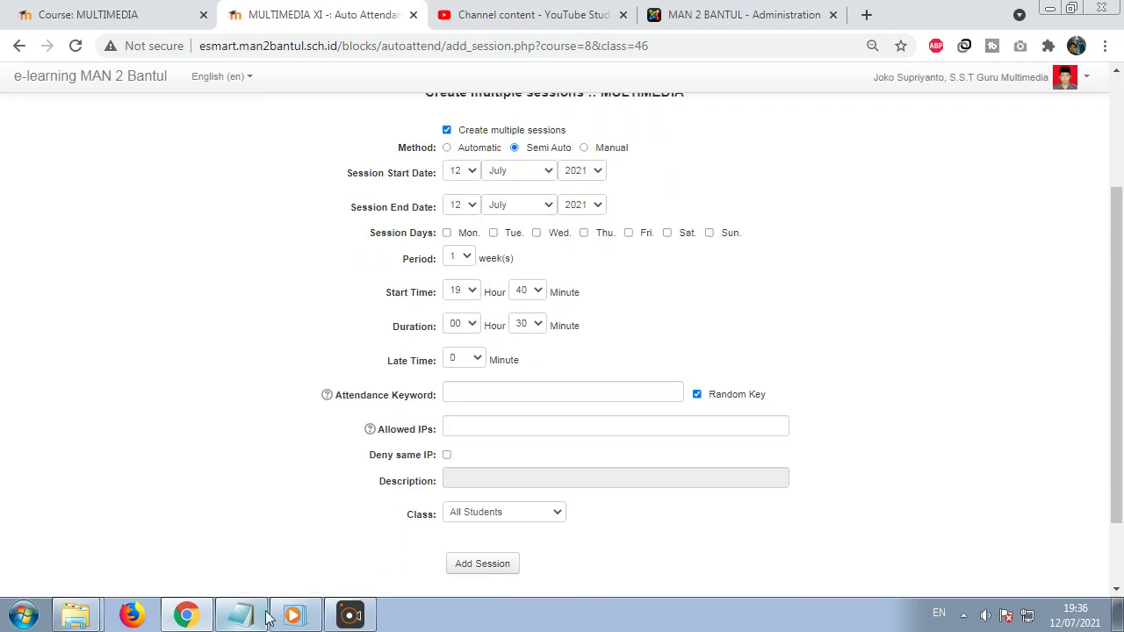
pyautogui.click(254, 617)
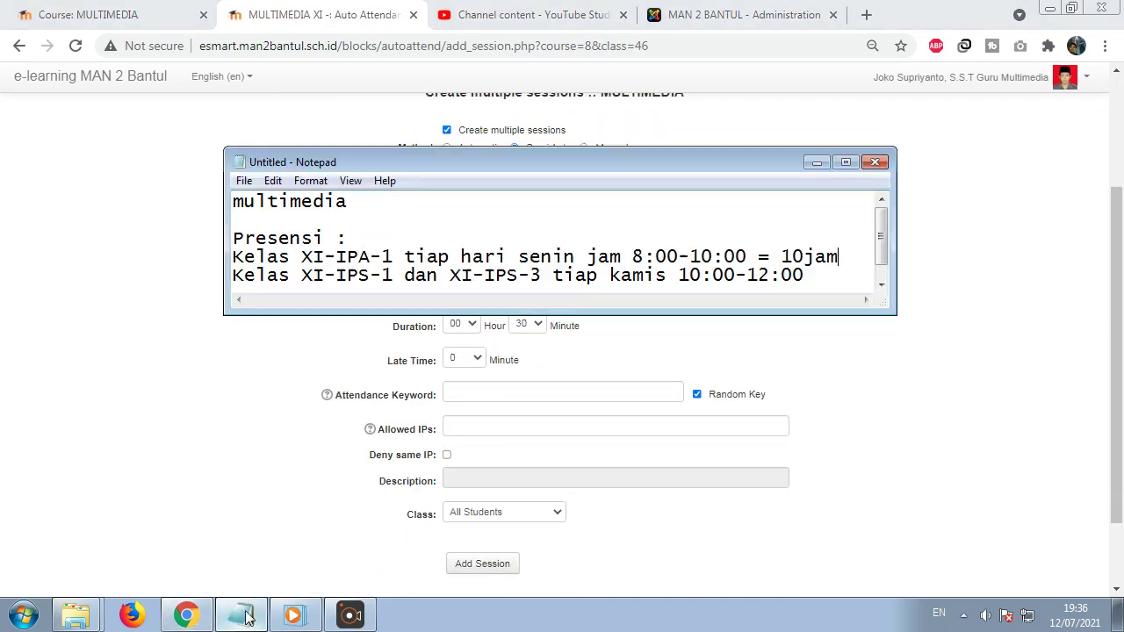
pyautogui.click(1076, 615)
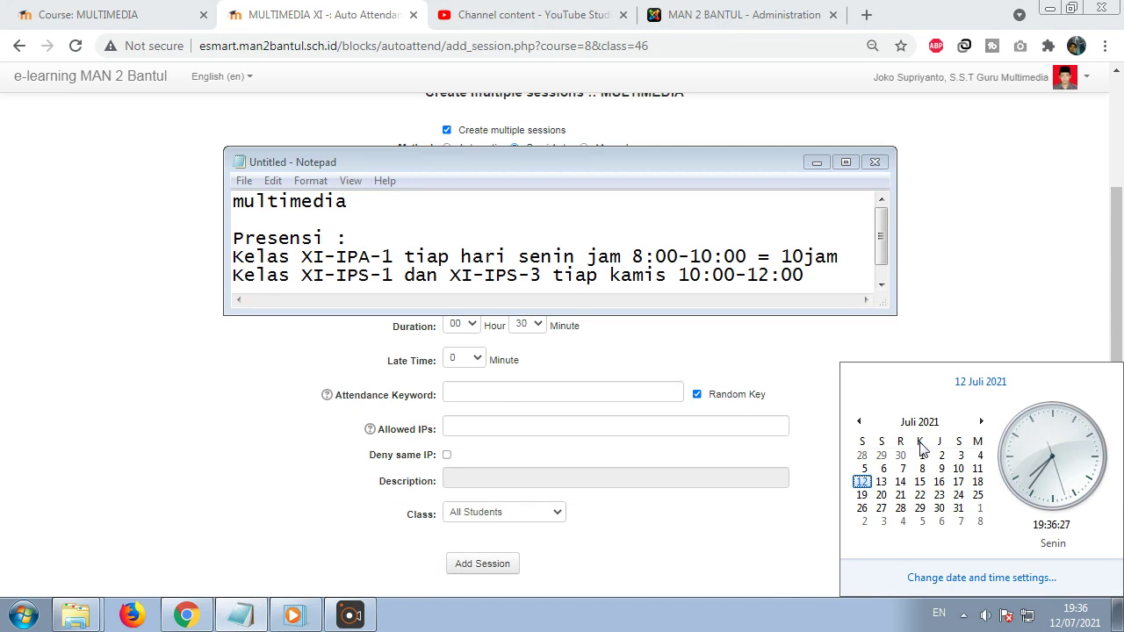
pyautogui.click(213, 394)
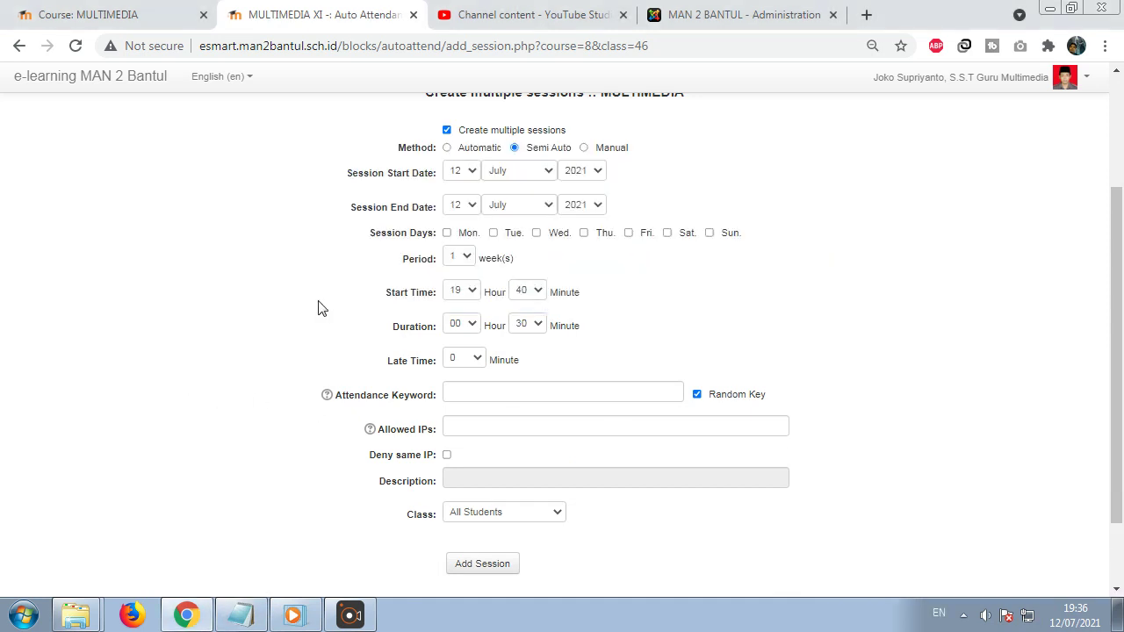
# Set the session start date to 15 July 2021 and the end date to 31 December 2021
pyautogui.click(472, 177)
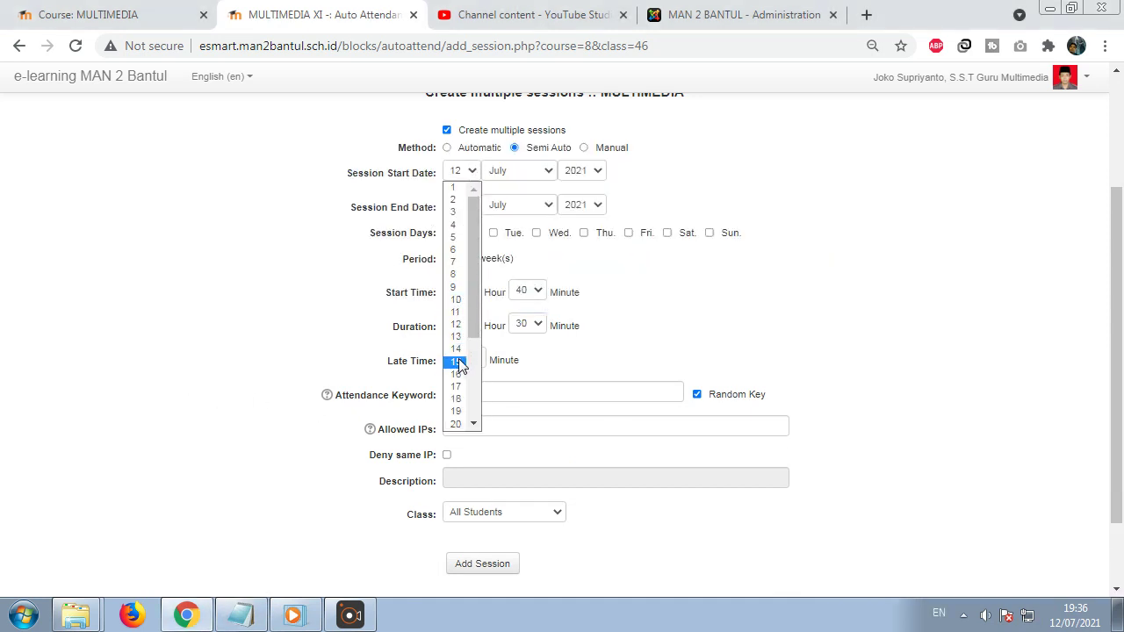
pyautogui.click(460, 362)
pyautogui.click(470, 208)
pyautogui.moveTo(474, 233); pyautogui.dragTo(472, 409)
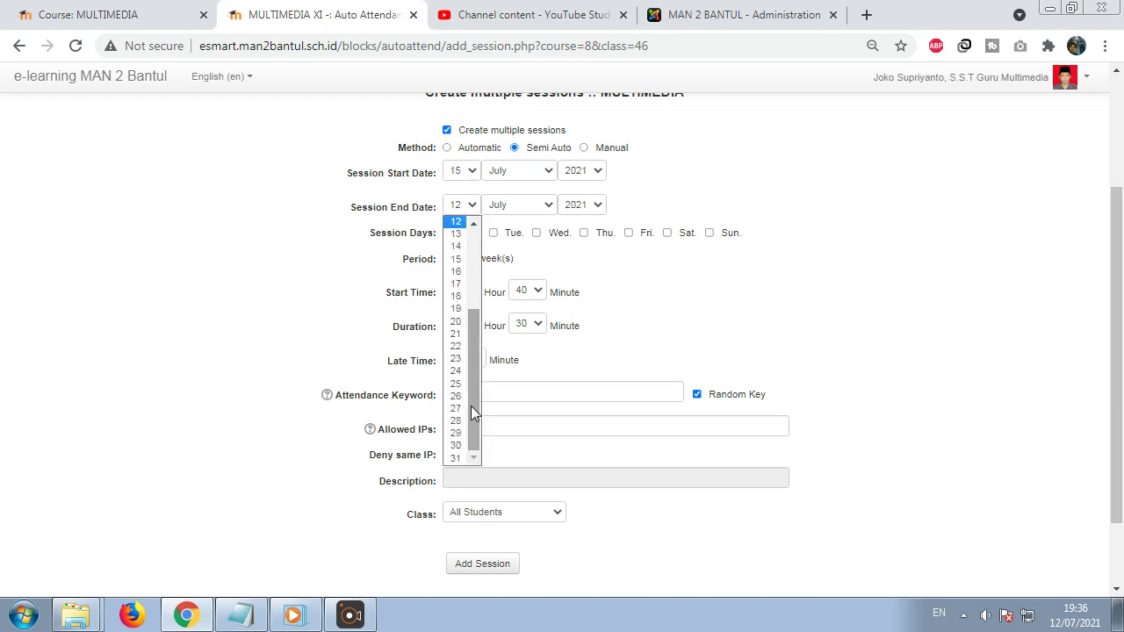
pyautogui.click(453, 454)
pyautogui.click(536, 207)
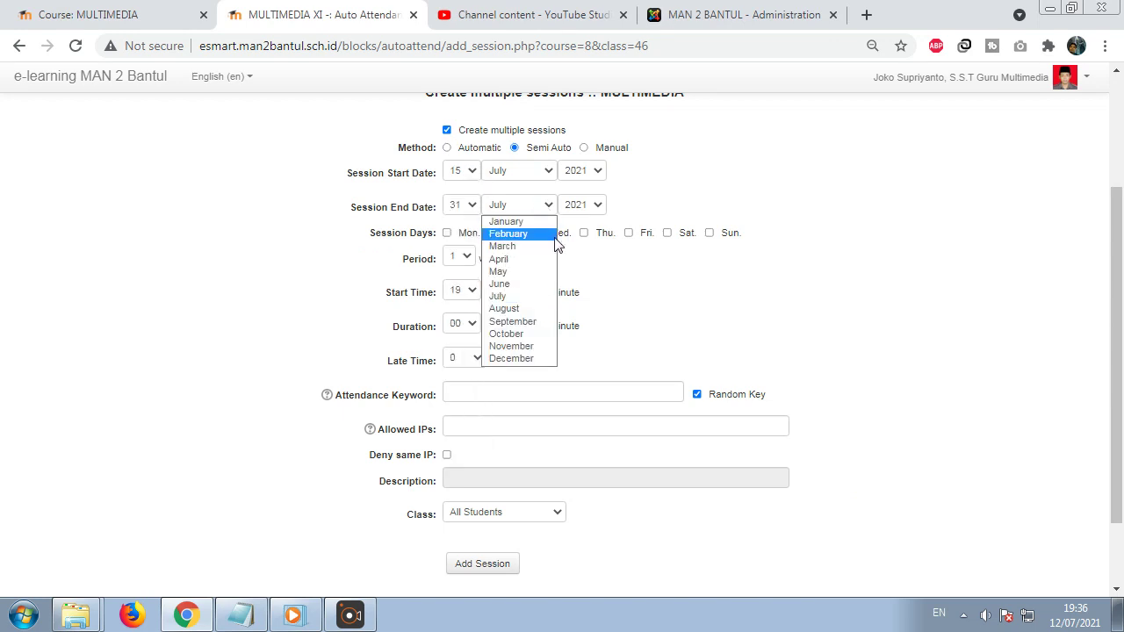
pyautogui.click(518, 357)
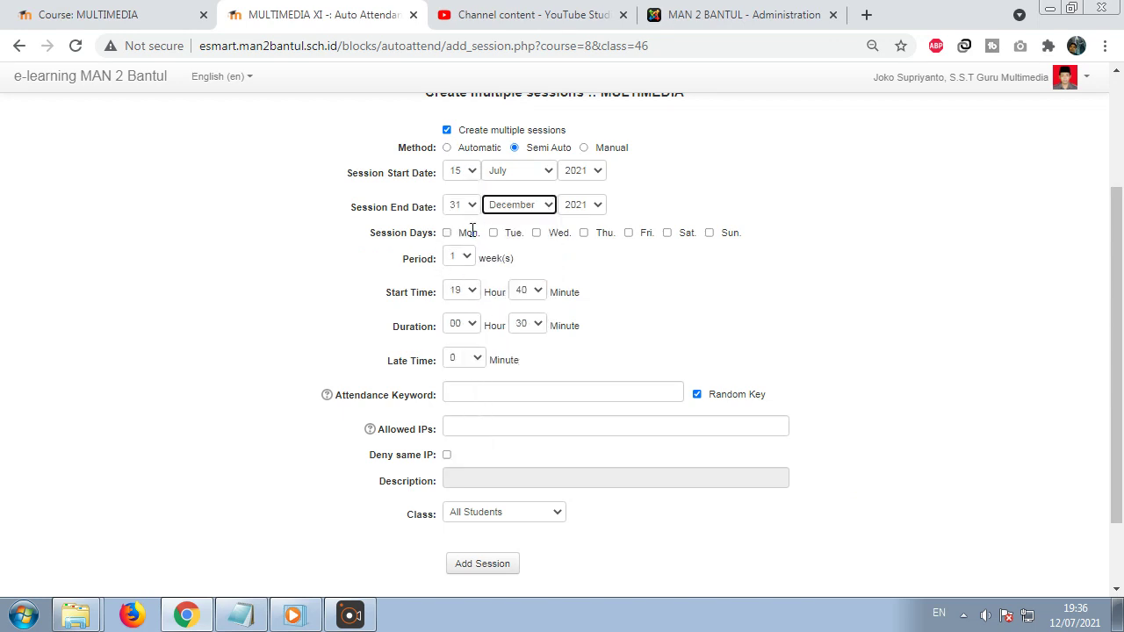
# Choose Thursday as the session day, recheck the Notepad schedule and set the start time to 10:00
pyautogui.moveTo(473, 230); pyautogui.dragTo(598, 237)
pyautogui.click(584, 234)
pyautogui.click(458, 291)
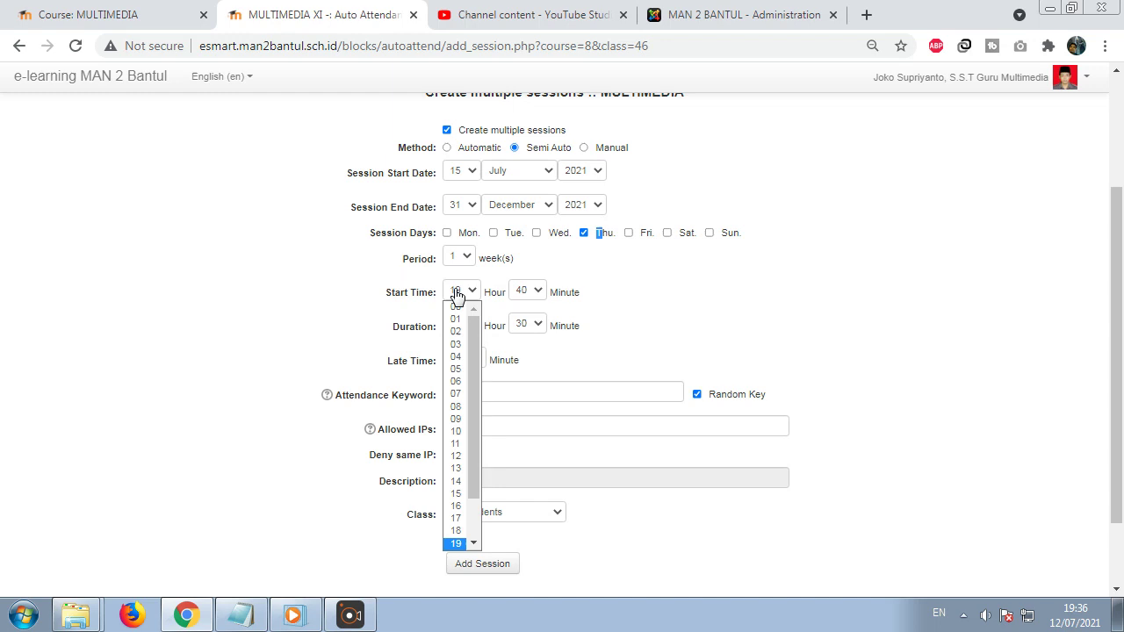
pyautogui.click(223, 618)
pyautogui.click(187, 353)
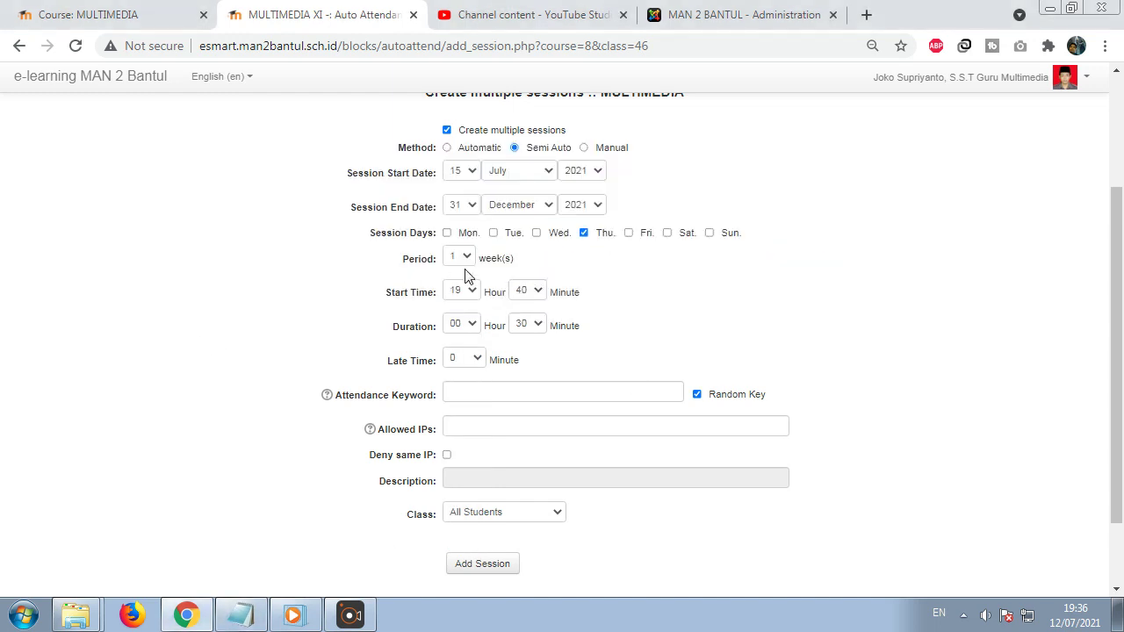
pyautogui.click(464, 291)
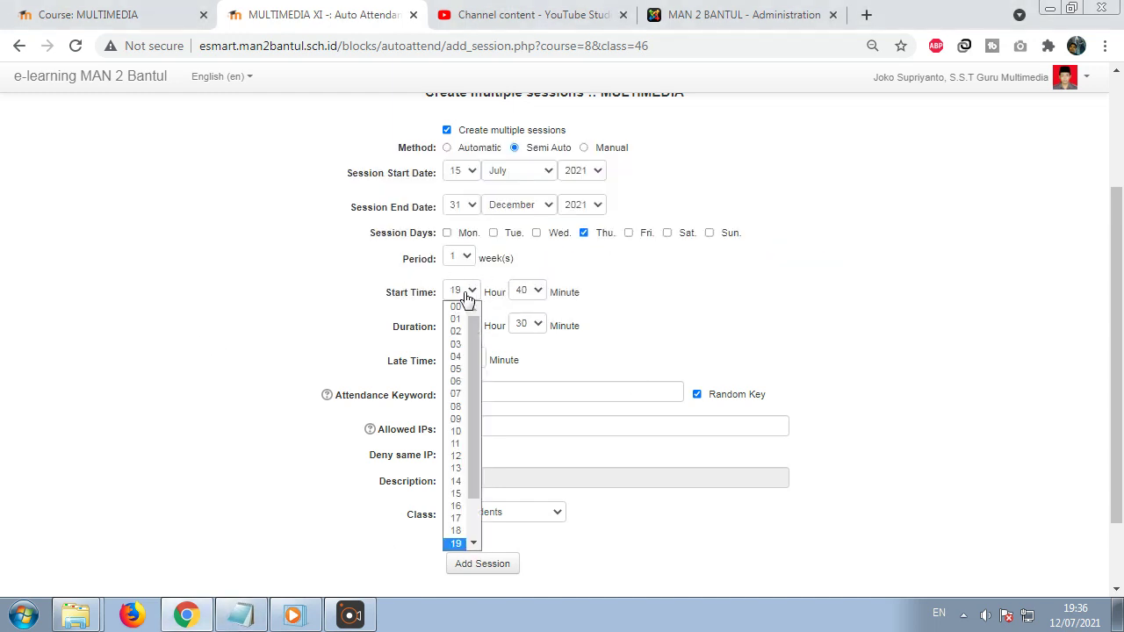
pyautogui.click(456, 431)
pyautogui.click(531, 293)
pyautogui.click(525, 304)
# Set the session duration to 10 hours 00 minutes
pyautogui.click(460, 323)
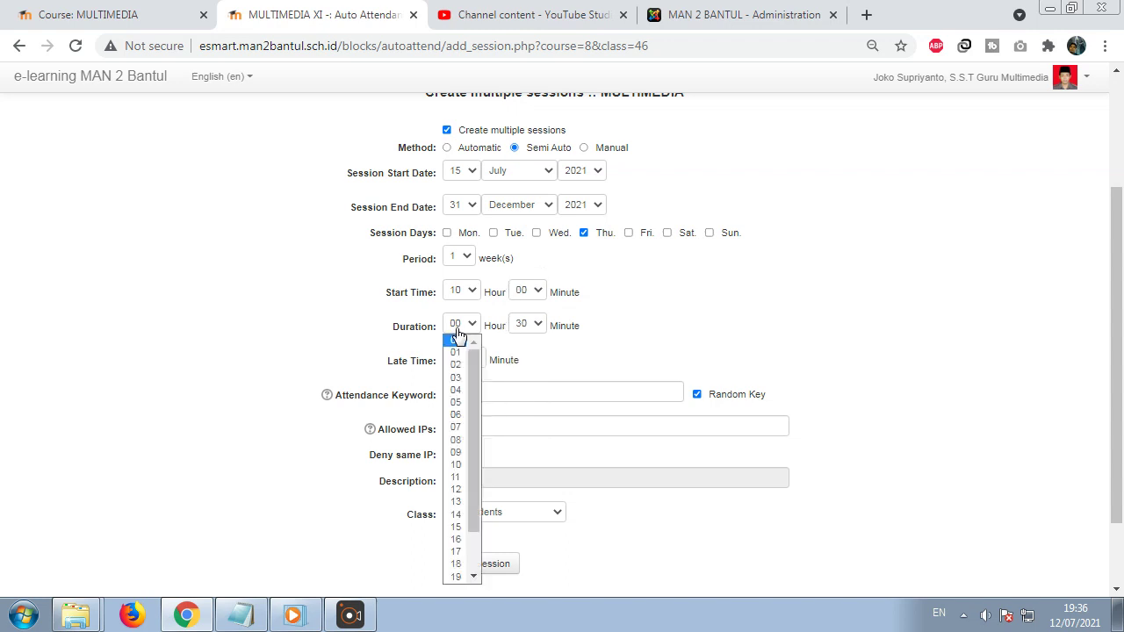
pyautogui.moveTo(473, 375); pyautogui.dragTo(477, 440)
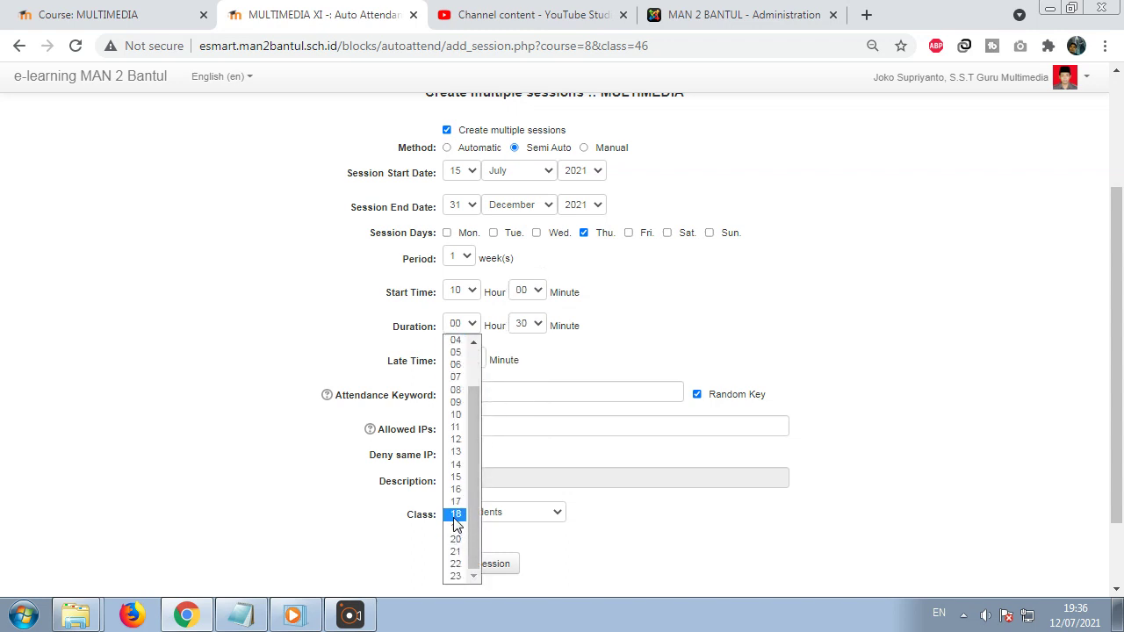
pyautogui.click(454, 415)
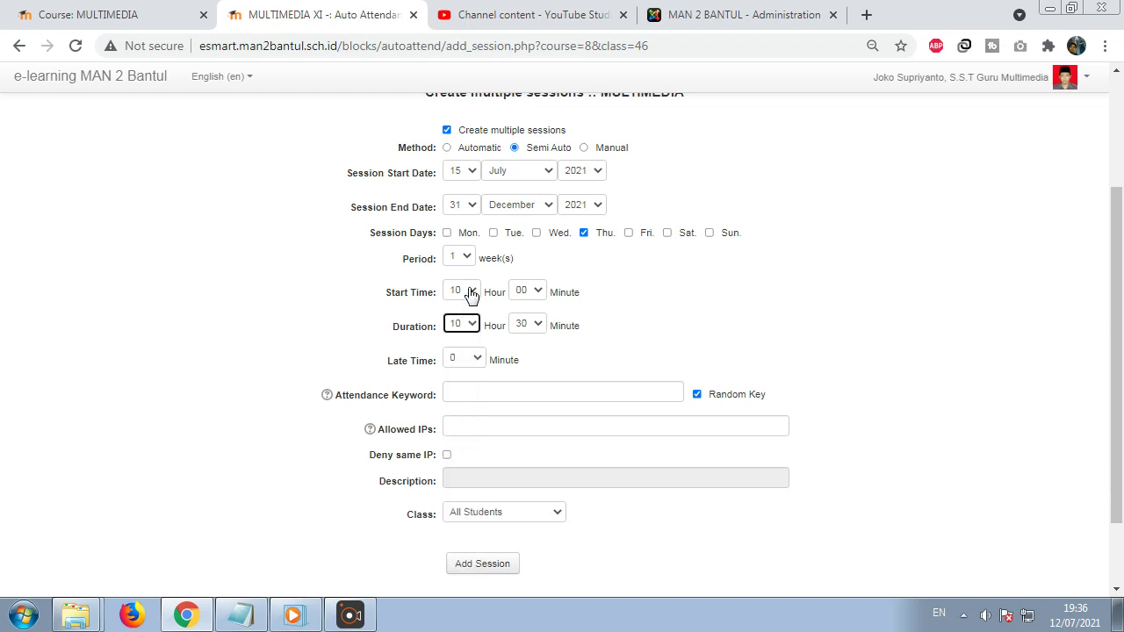
pyautogui.click(538, 325)
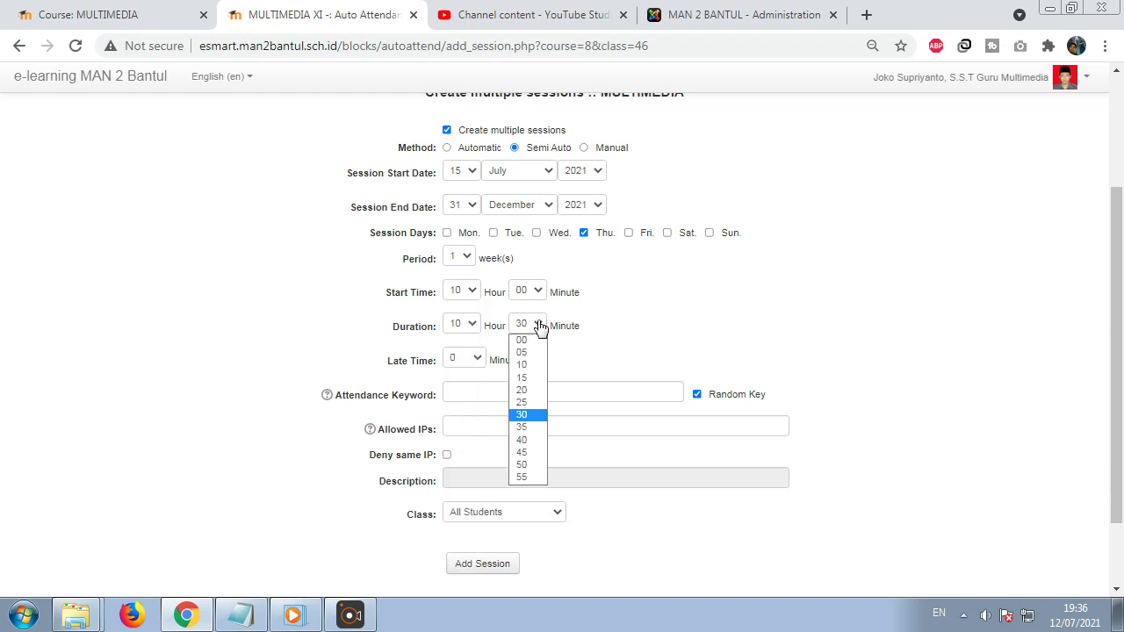
pyautogui.click(529, 339)
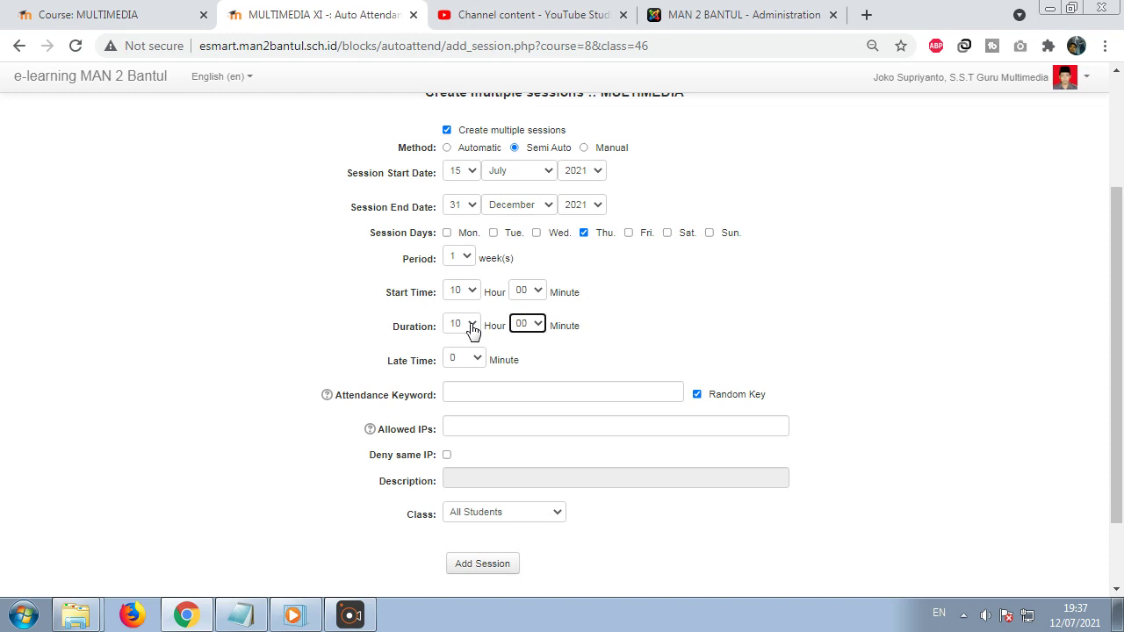
# Try a session duration of 20 hours and return it to 10 hours
pyautogui.click(471, 326)
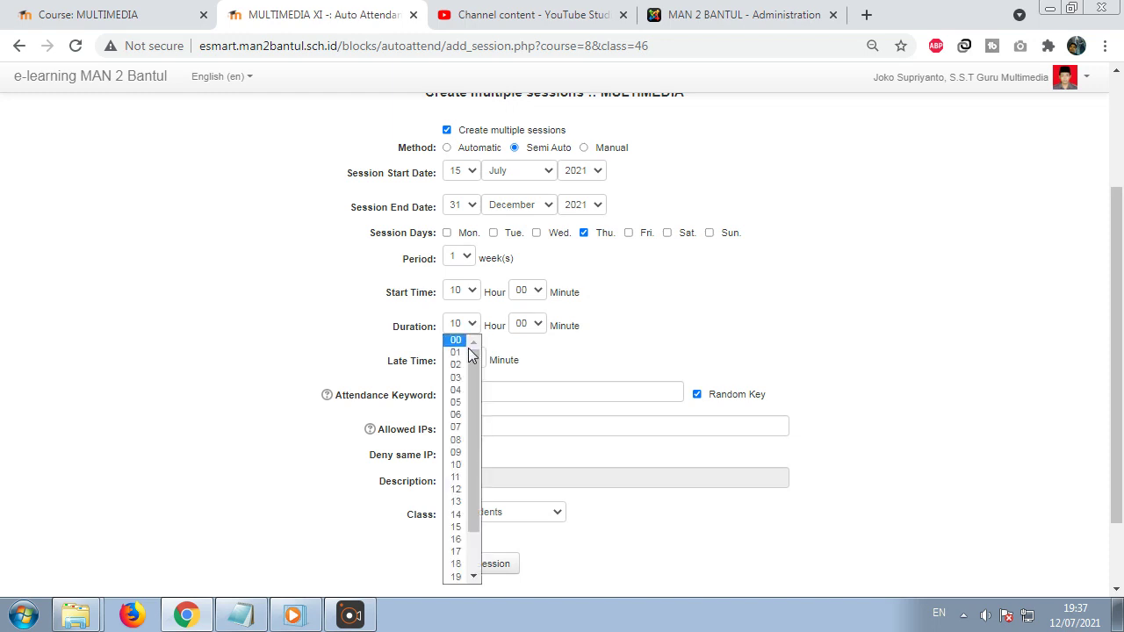
pyautogui.moveTo(472, 359); pyautogui.dragTo(473, 432)
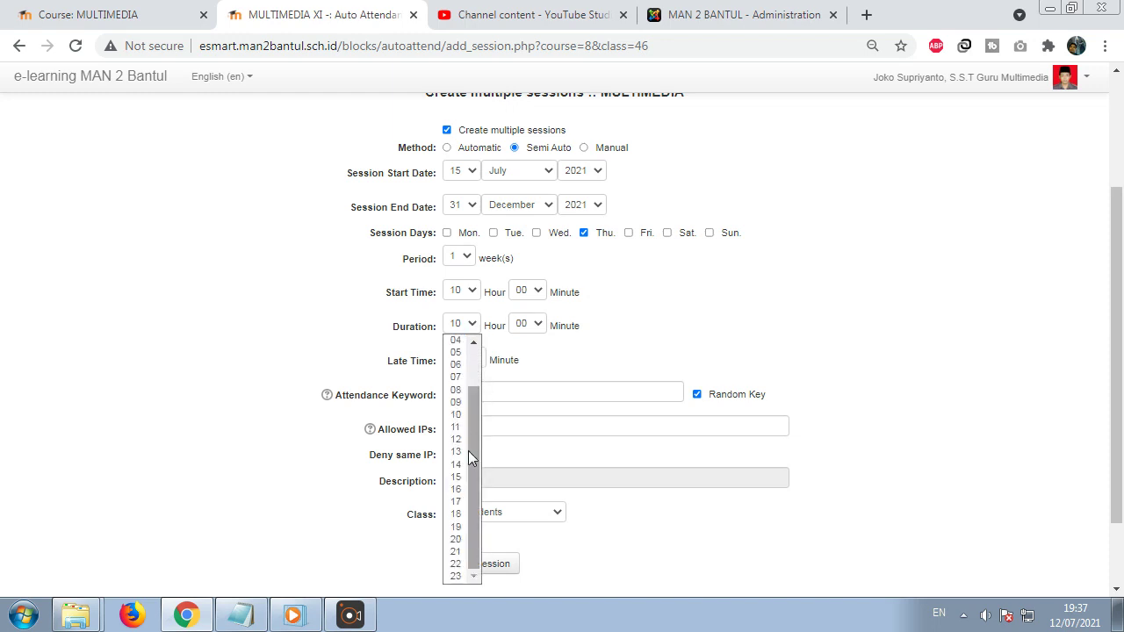
pyautogui.click(458, 539)
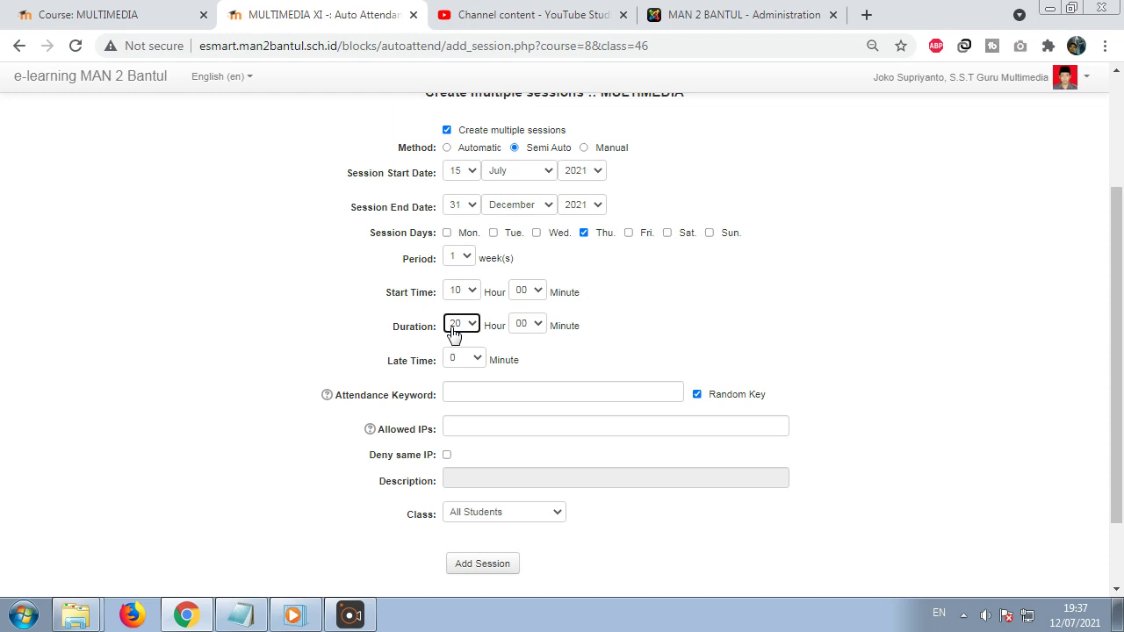
pyautogui.click(458, 325)
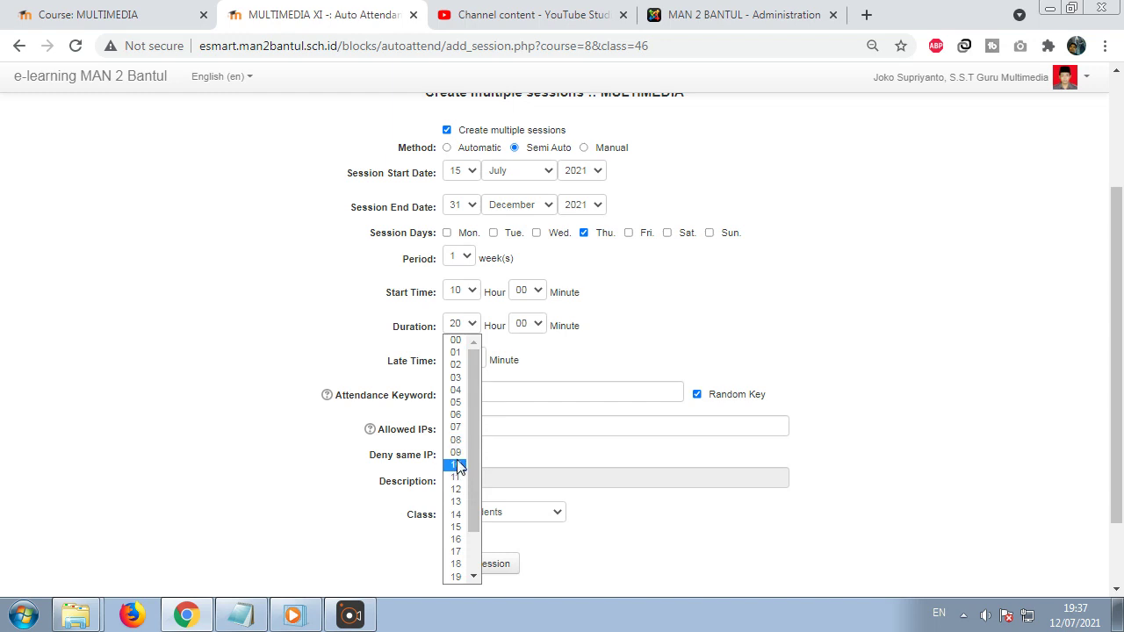
pyautogui.click(456, 464)
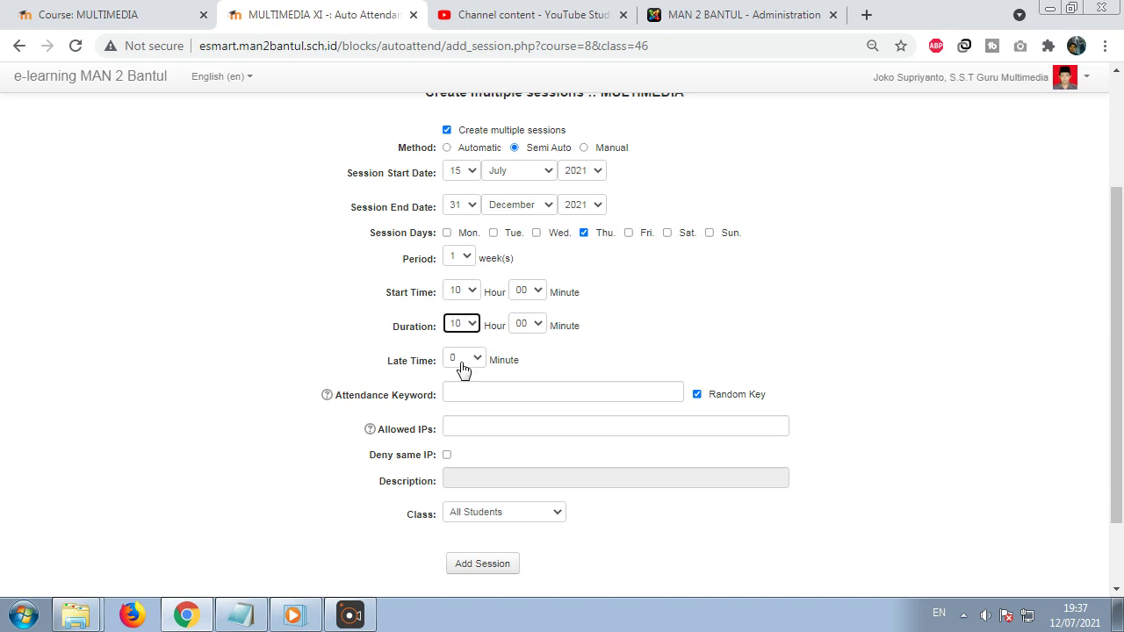
# Assign the sessions to class XI-IPS-1 dan XI-IPS-3 and check the choice against the Notepad schedule
pyautogui.scroll(-1, 410, 357)
pyautogui.click(525, 426)
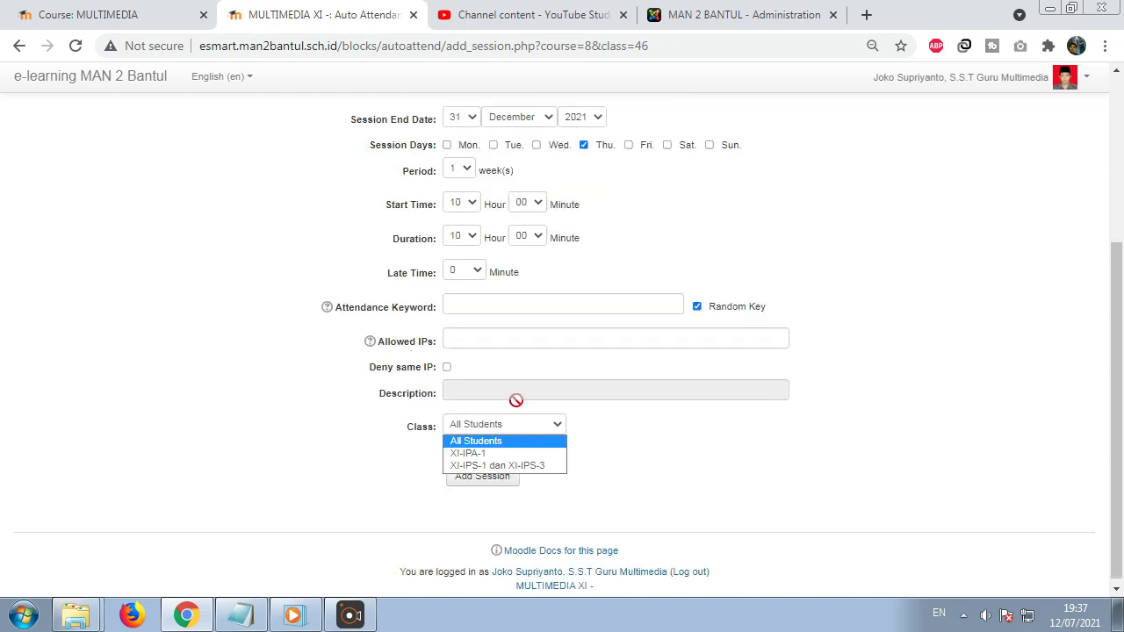
pyautogui.click(497, 464)
pyautogui.click(240, 615)
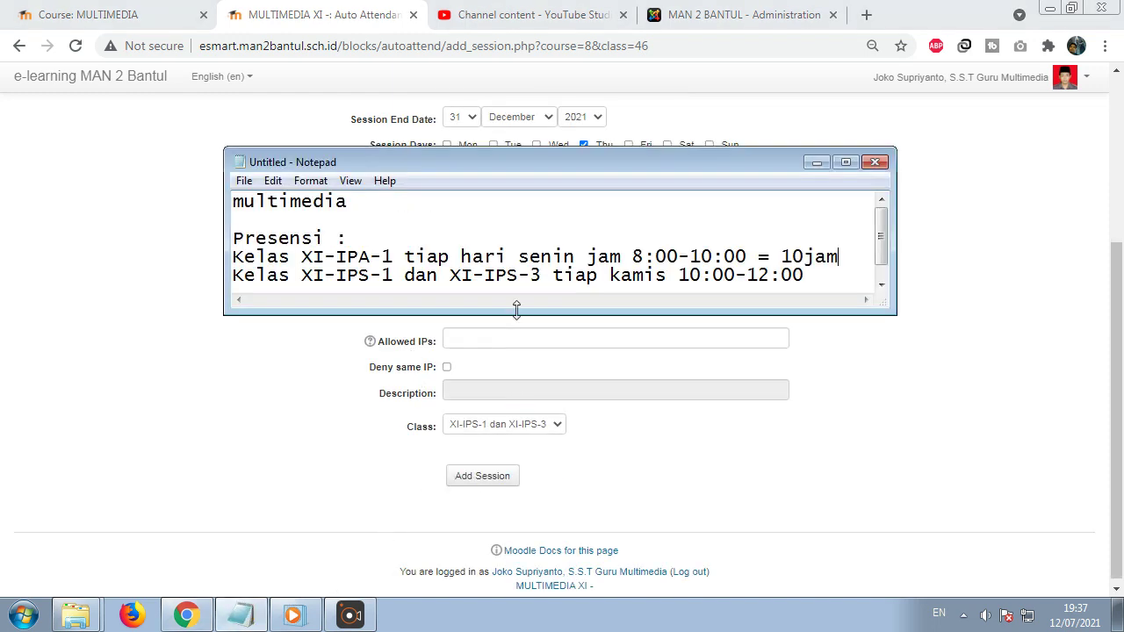
pyautogui.moveTo(526, 161); pyautogui.dragTo(466, 105)
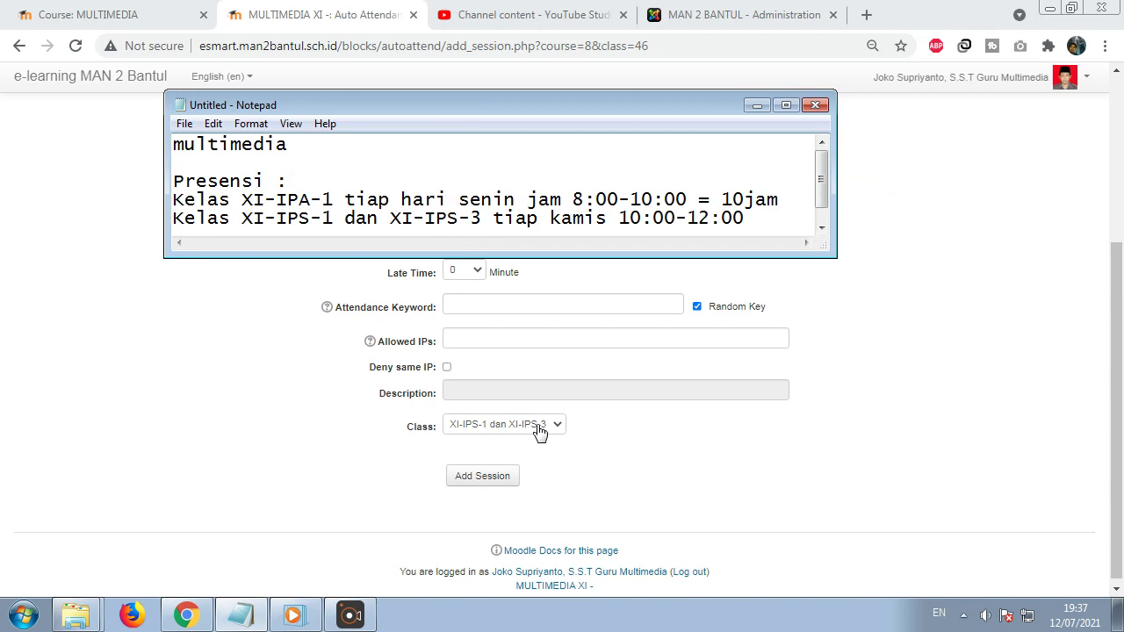
pyautogui.click(676, 432)
# Set the attendance method to Automatic and compare the day, start time and duration with the Notepad schedule
pyautogui.scroll(1, 629, 399)
pyautogui.scroll(1, 629, 400)
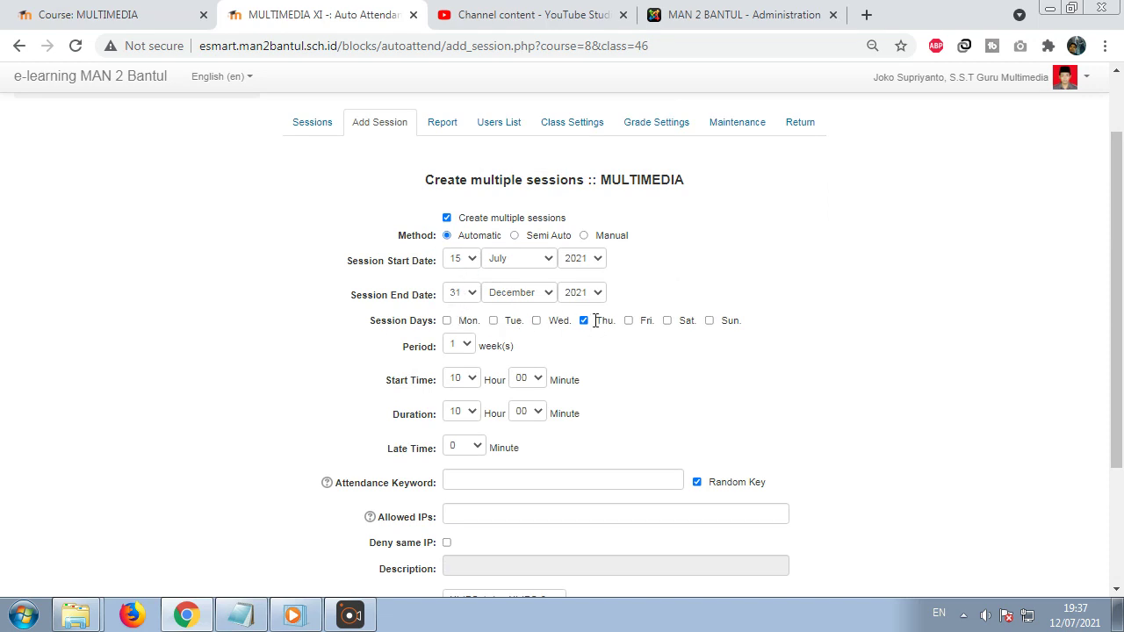
pyautogui.scroll(-1, 551, 341)
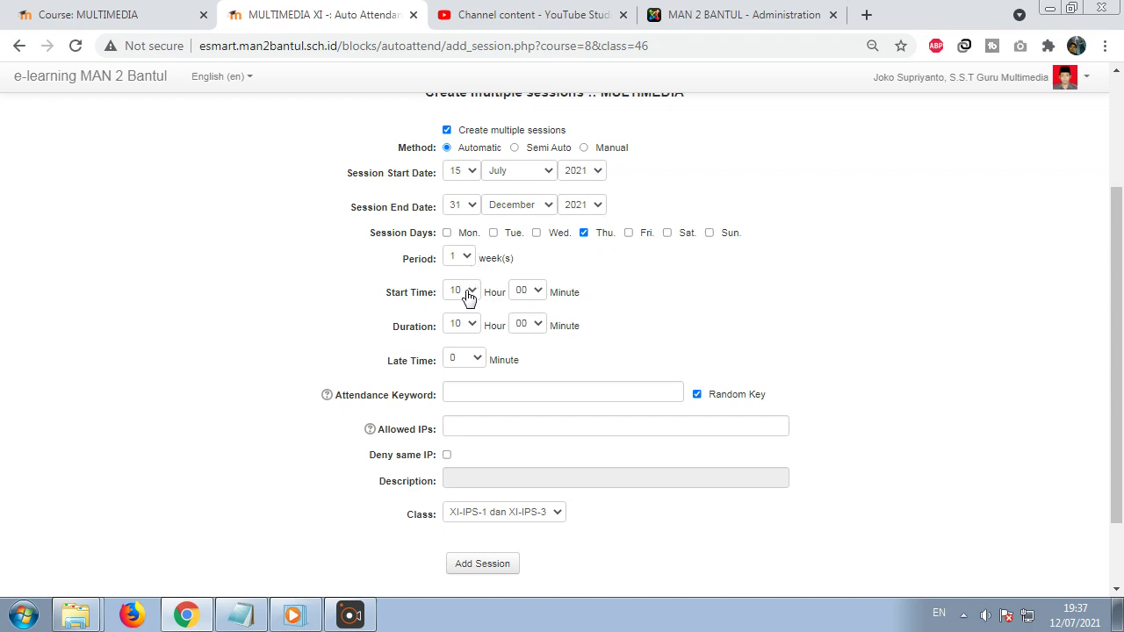
pyautogui.click(251, 606)
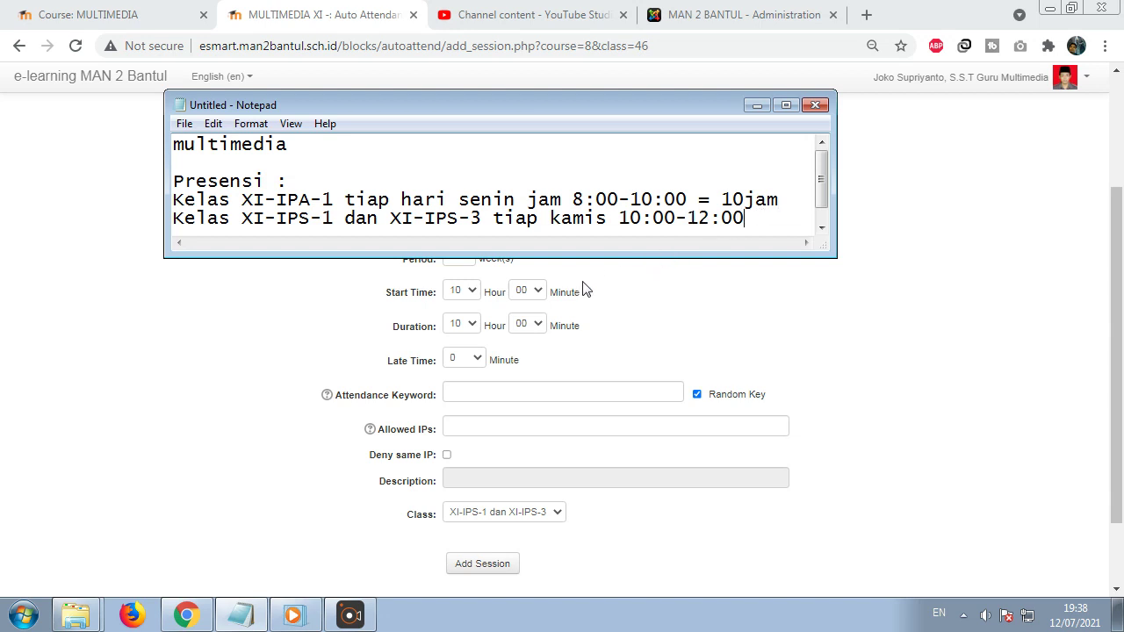
pyautogui.click(356, 312)
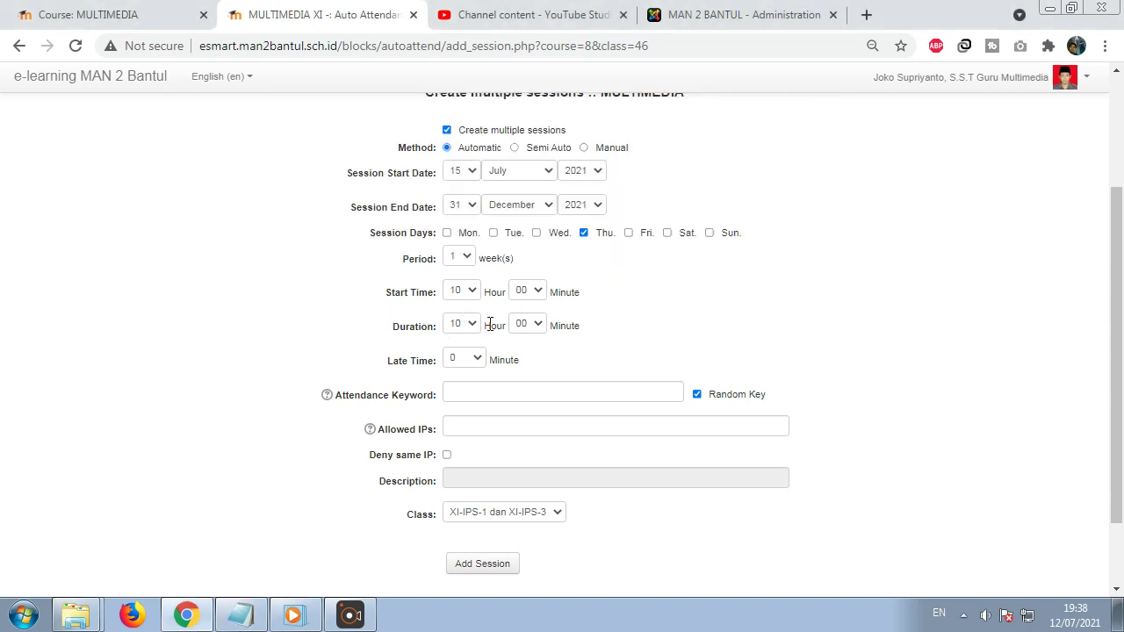
# Review the optional keyword, IP and description fields, reselect class XI-IPS-1 dan XI-IPS-3 and generate the sessions
pyautogui.scroll(-1, 569, 342)
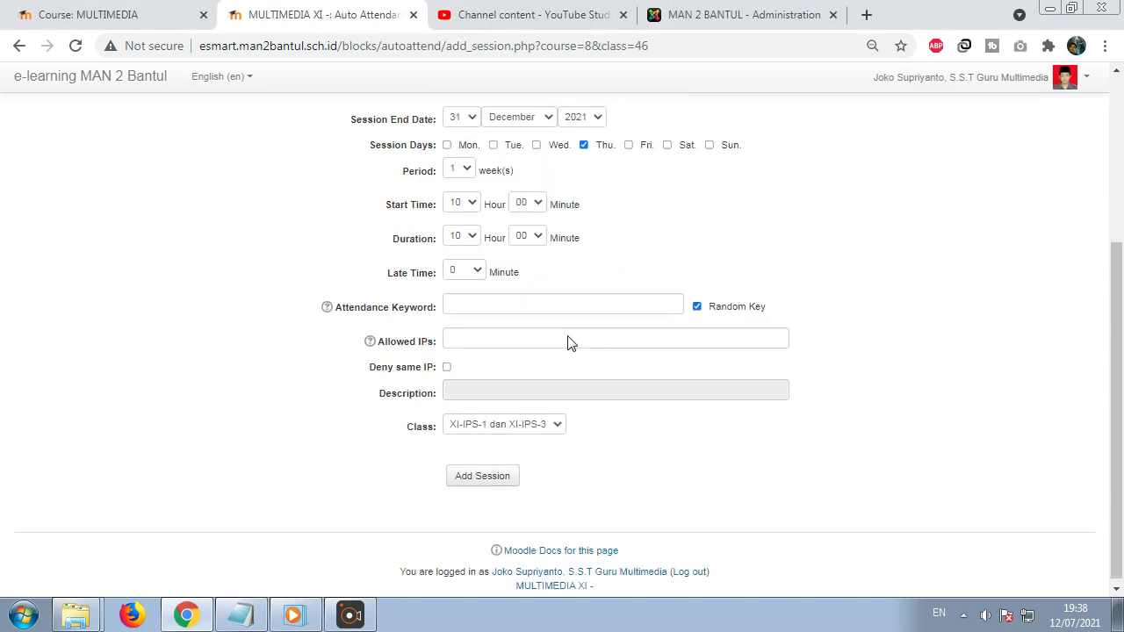
pyautogui.moveTo(322, 303); pyautogui.dragTo(607, 386)
pyautogui.scroll(-1, 295, 374)
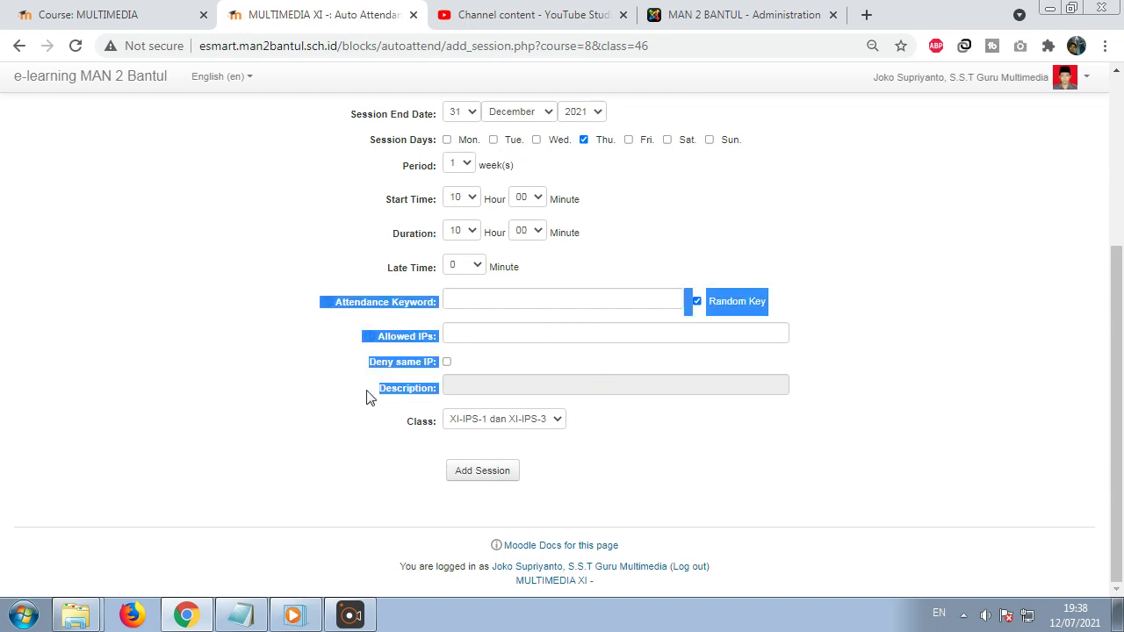
pyautogui.click(526, 421)
pyautogui.click(503, 459)
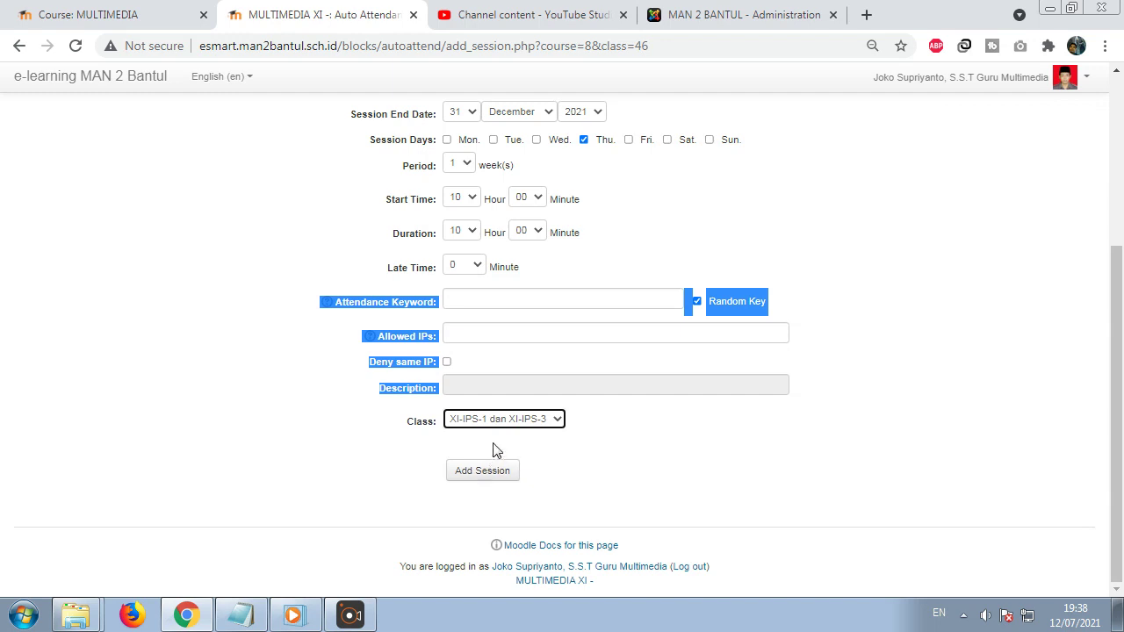
pyautogui.click(497, 474)
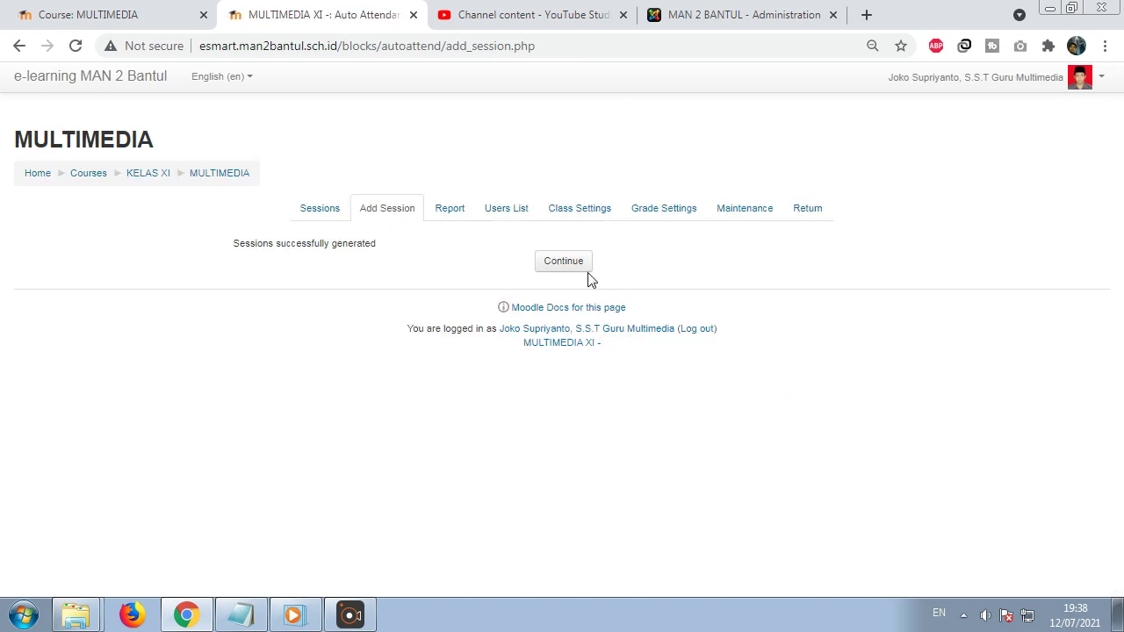
# Review the generated session lists of class XI-IPS-1 dan XI-IPS-3 and class XI-IPA-1
pyautogui.click(574, 264)
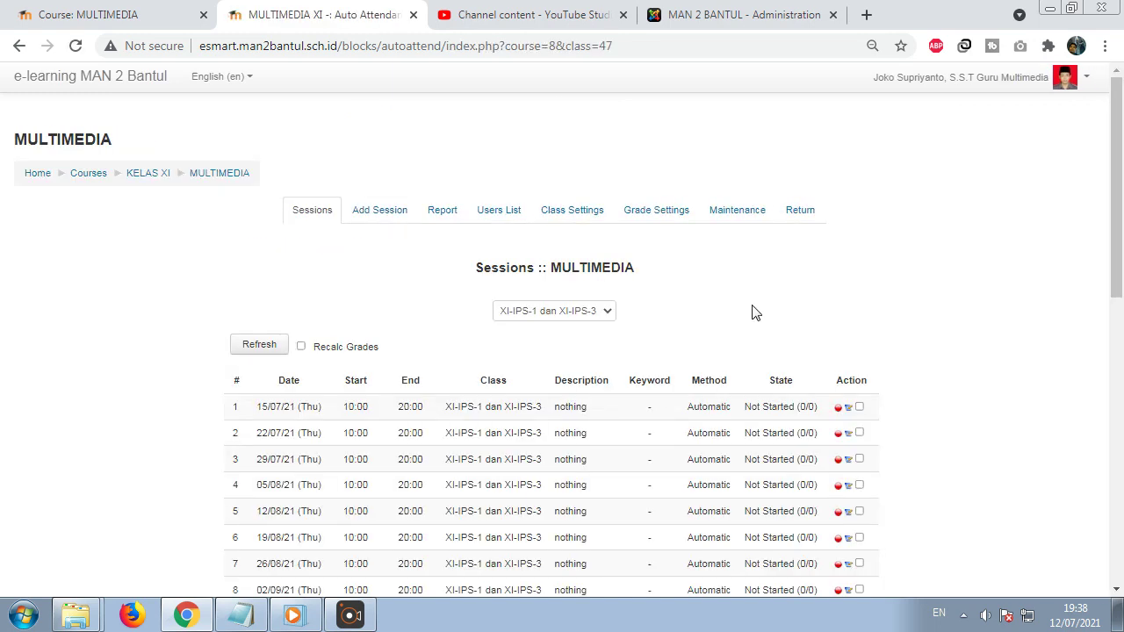
pyautogui.click(573, 317)
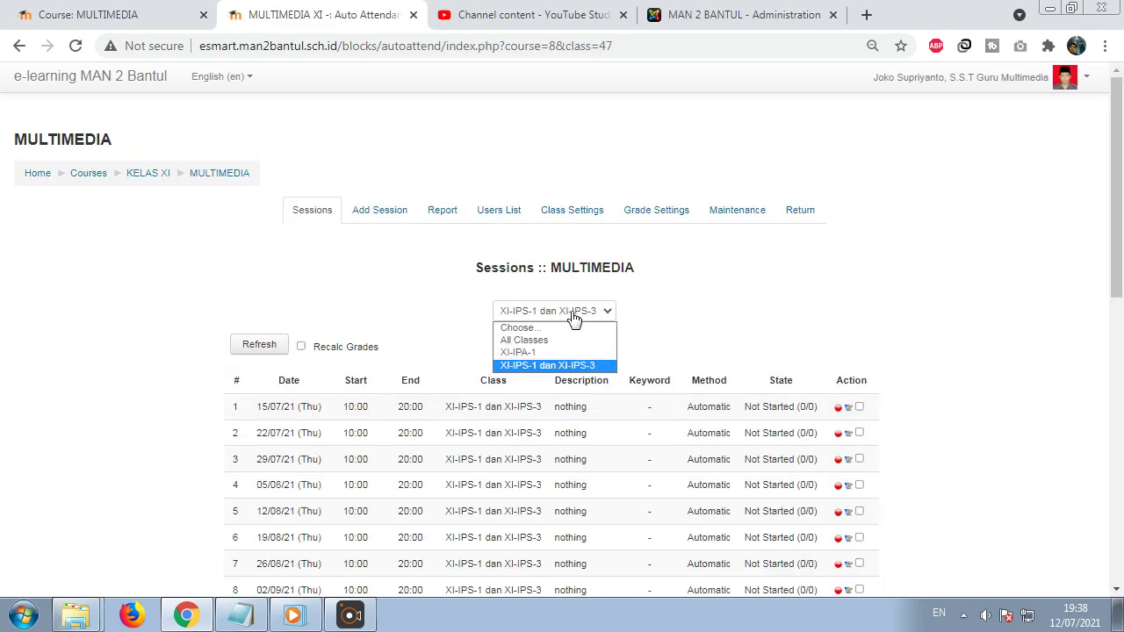
pyautogui.click(545, 365)
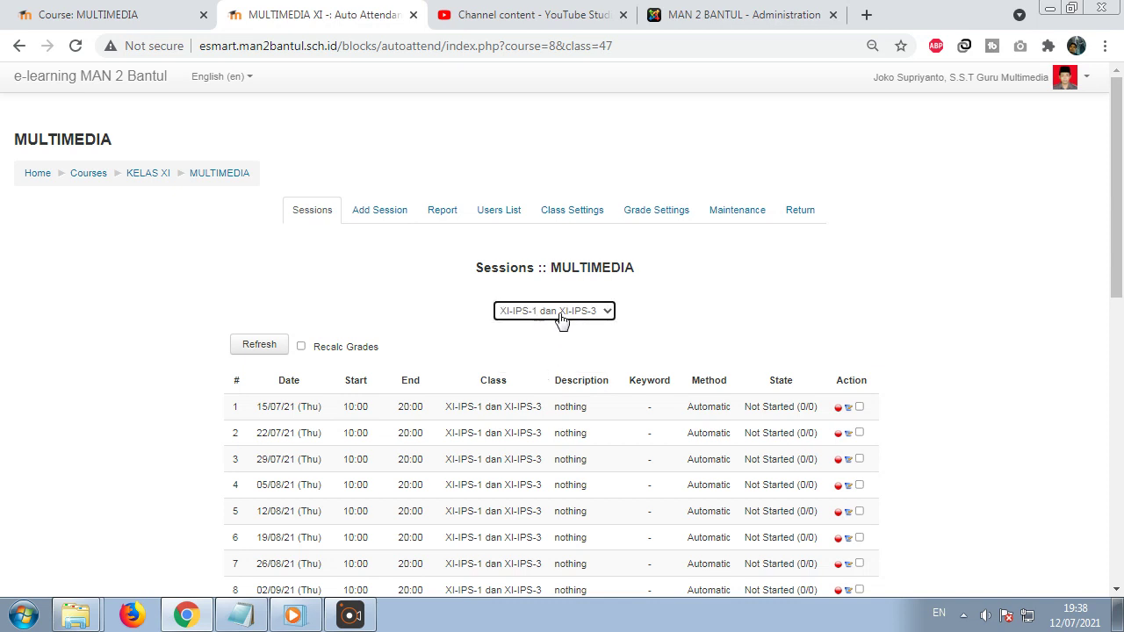
pyautogui.click(572, 316)
pyautogui.click(536, 352)
pyautogui.scroll(-2, 618, 354)
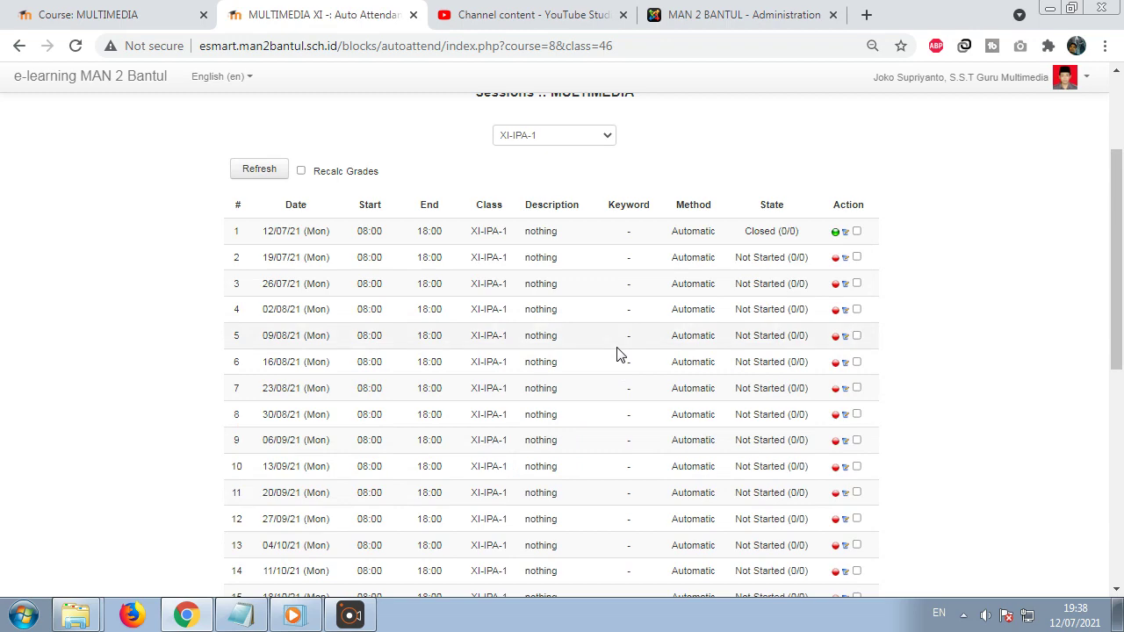
pyautogui.scroll(-7, 617, 354)
pyautogui.scroll(9, 552, 359)
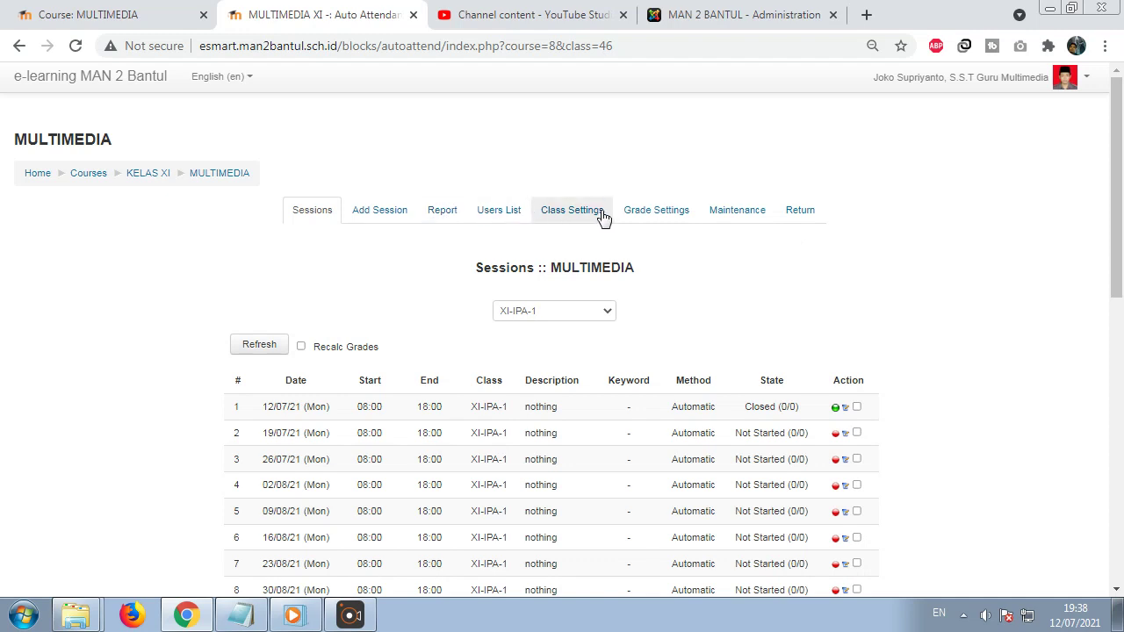
# Open the course's users list, sort it by surname in ascending order and check the class names in the Notepad schedule
pyautogui.click(506, 213)
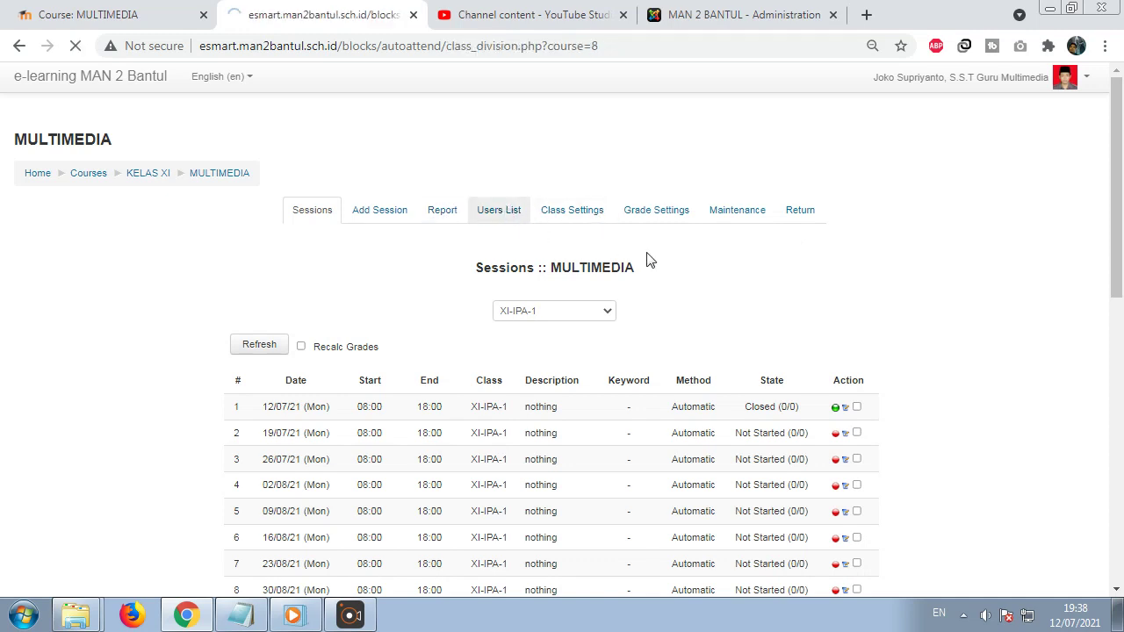
pyautogui.scroll(-2, 662, 323)
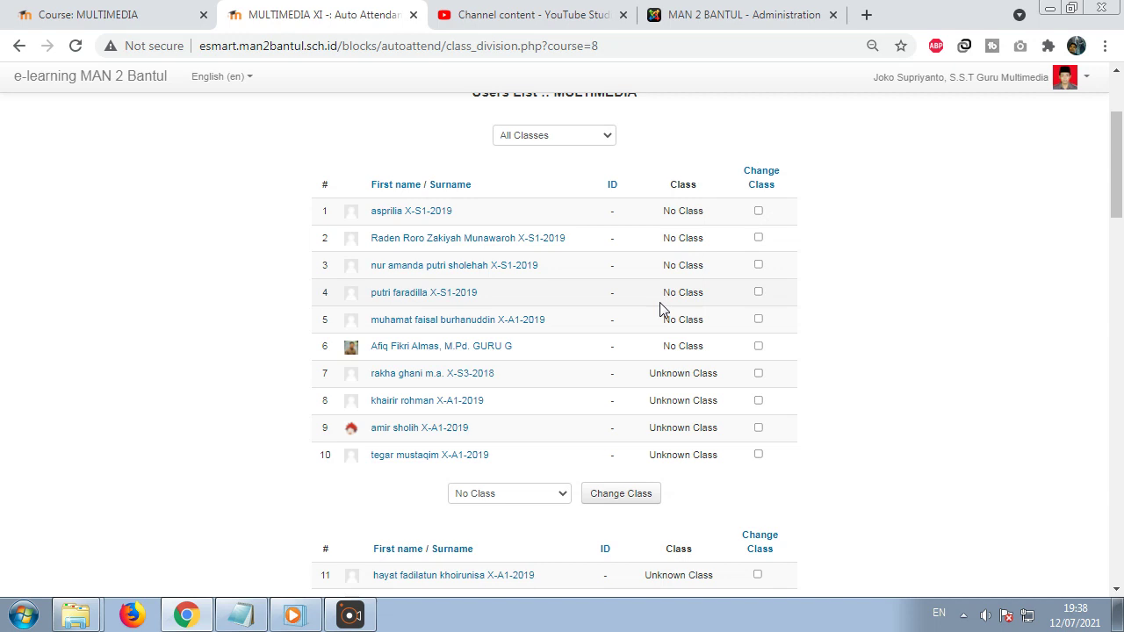
pyautogui.click(457, 188)
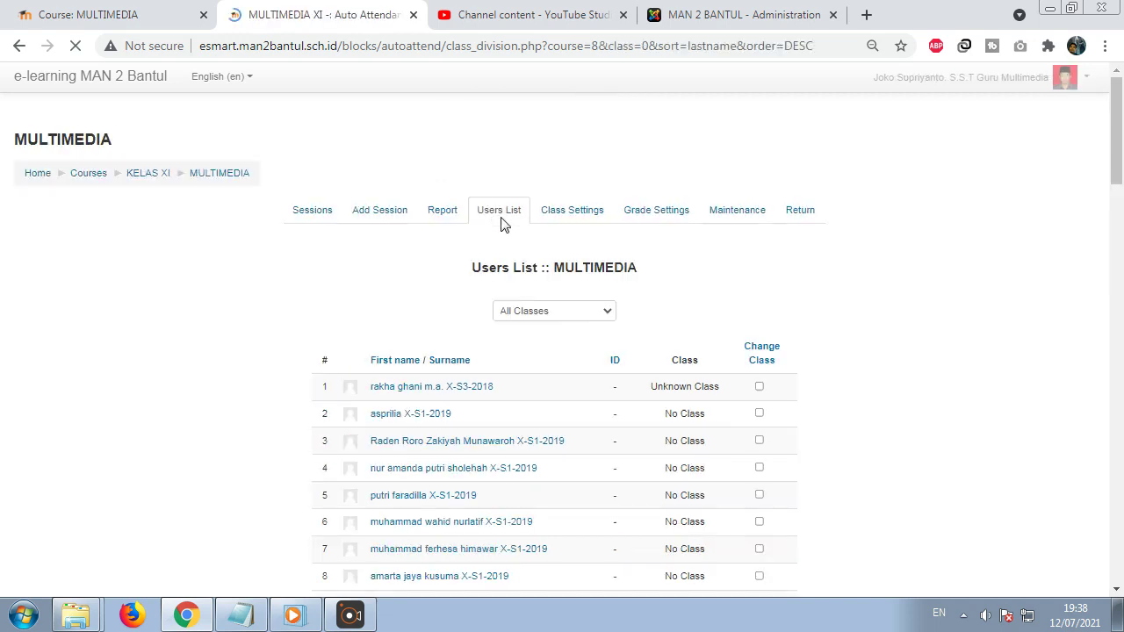
pyautogui.click(242, 616)
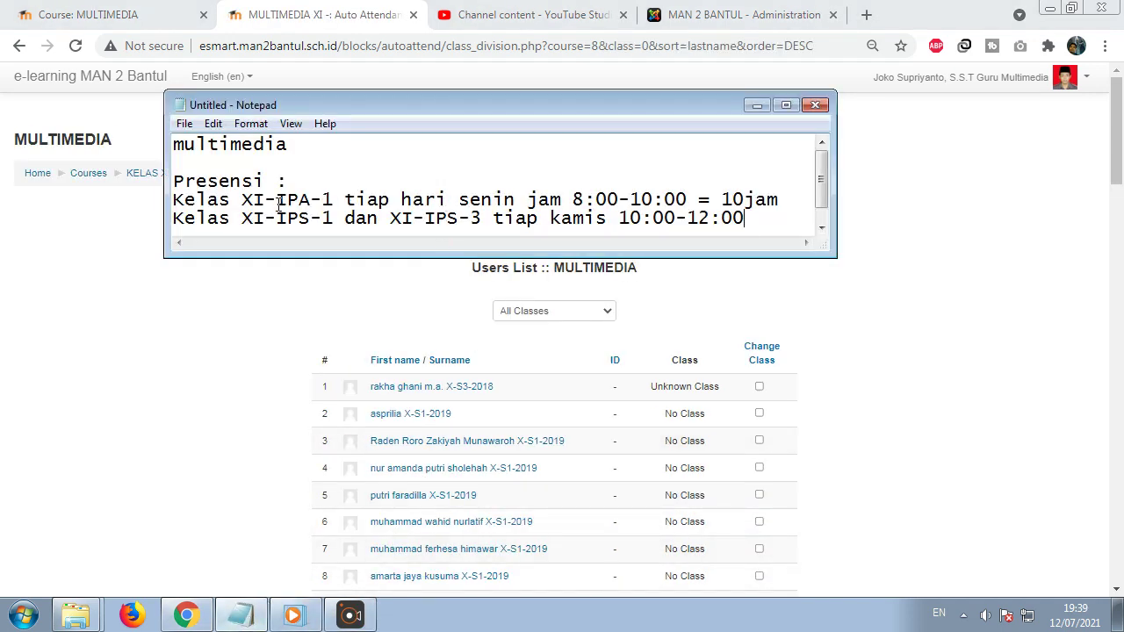
pyautogui.click(268, 279)
pyautogui.scroll(-2, 390, 331)
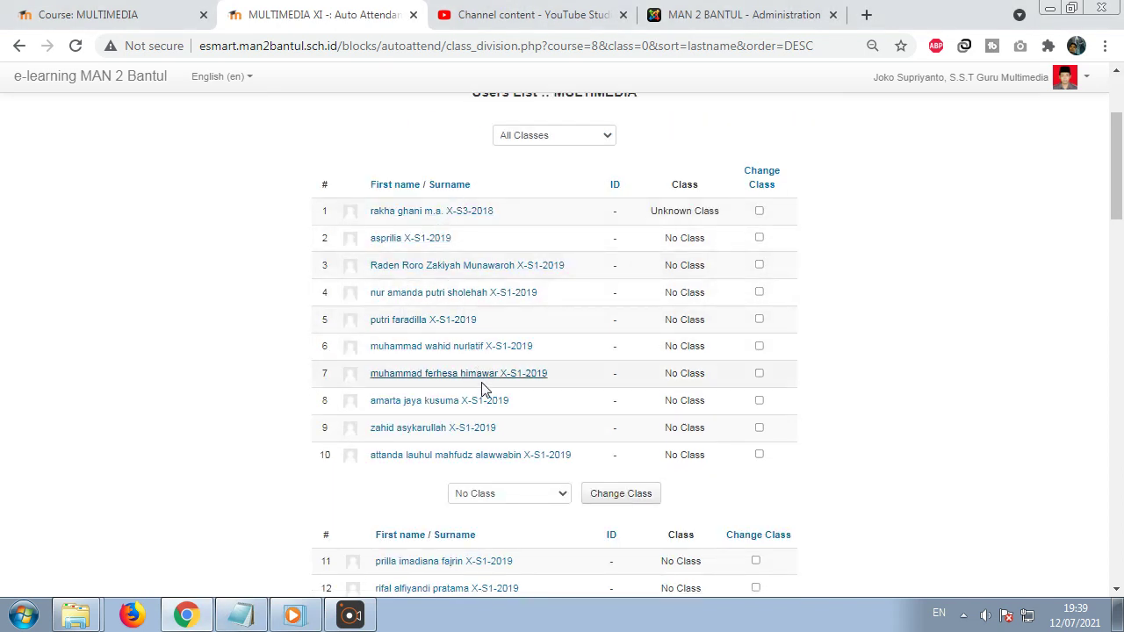
pyautogui.click(449, 187)
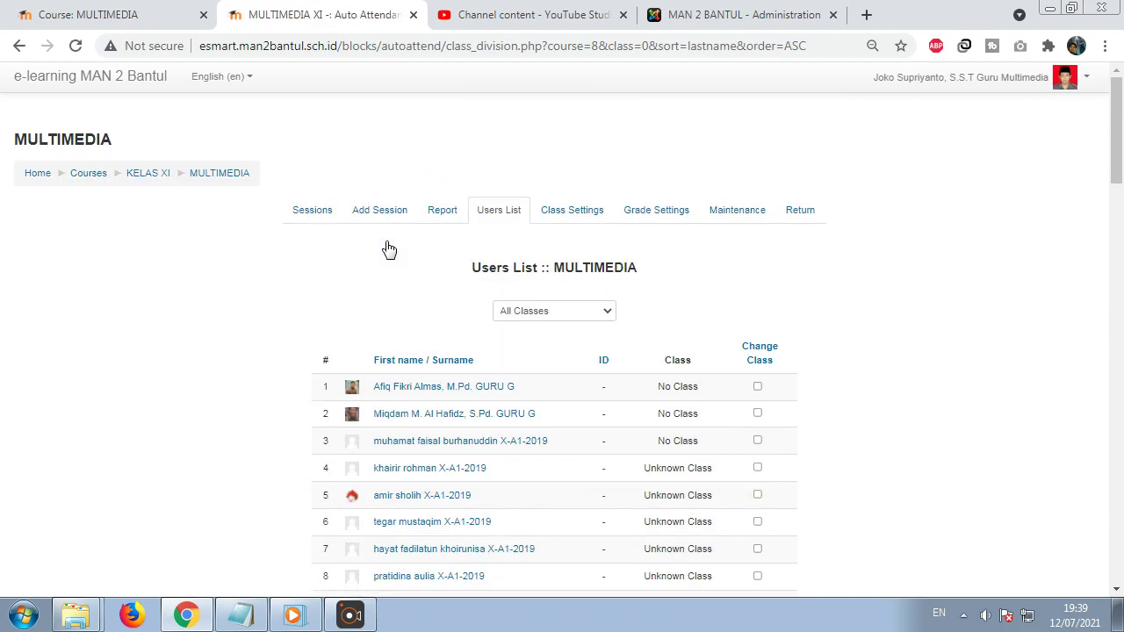
# Mark the X-A1-2019 students in rows 4 to 10 of the users list for a class change
pyautogui.scroll(-2, 413, 272)
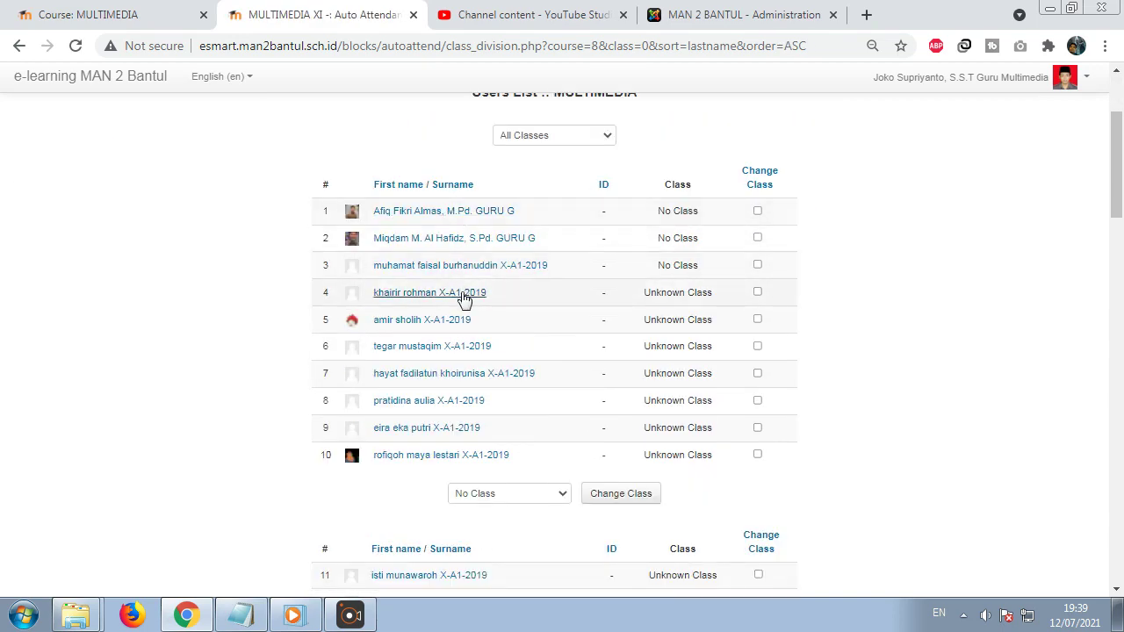
pyautogui.click(759, 293)
pyautogui.click(757, 321)
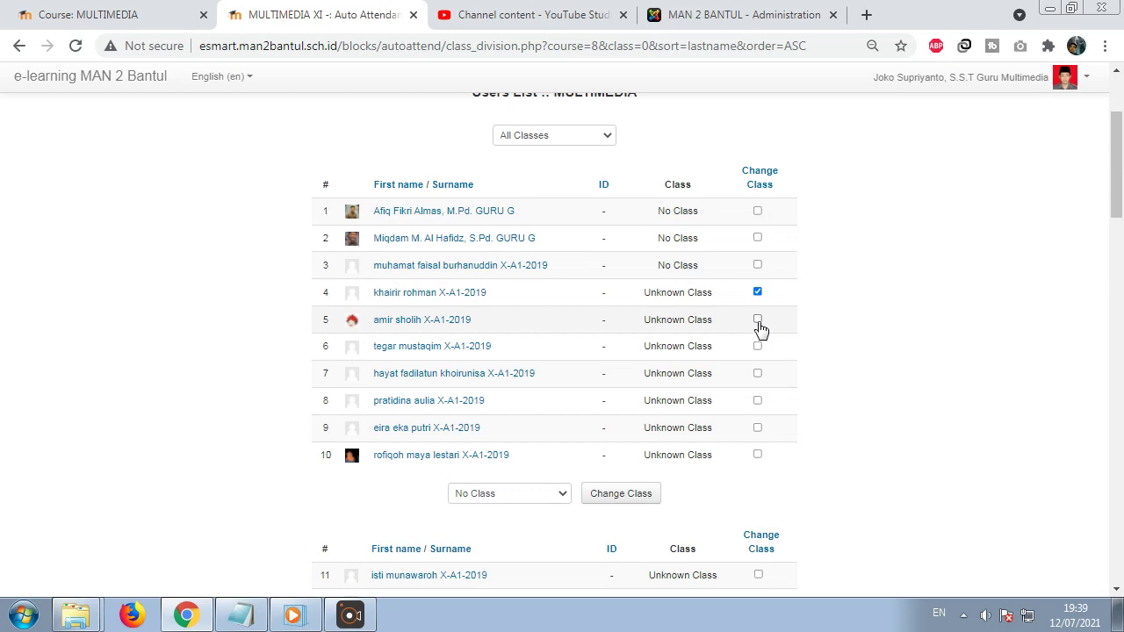
pyautogui.click(758, 374)
pyautogui.click(758, 401)
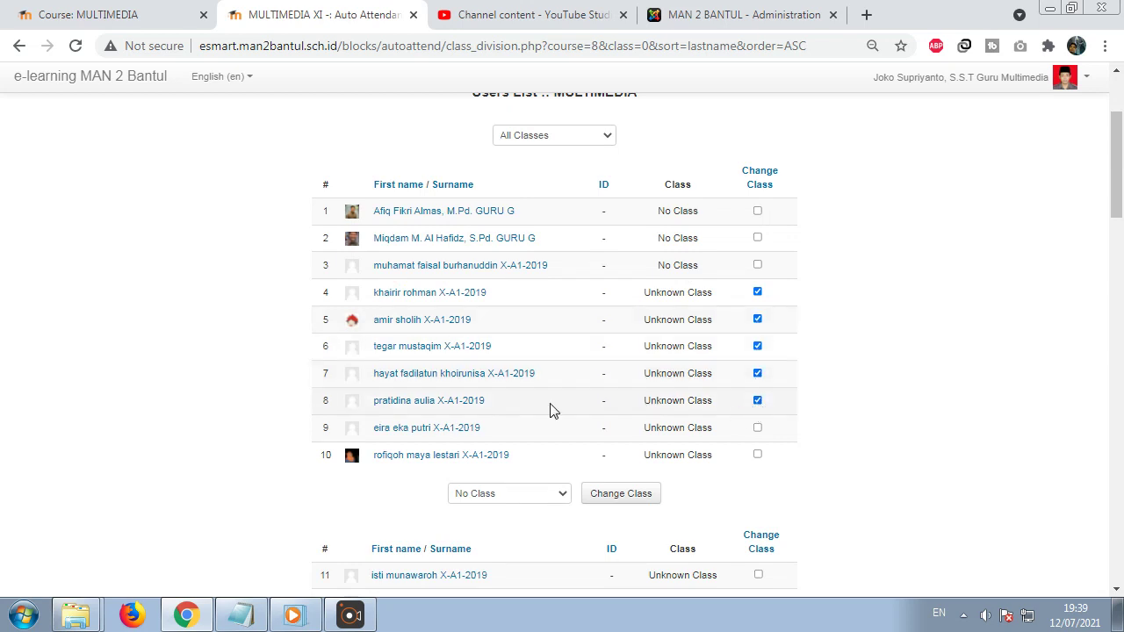
pyautogui.click(757, 428)
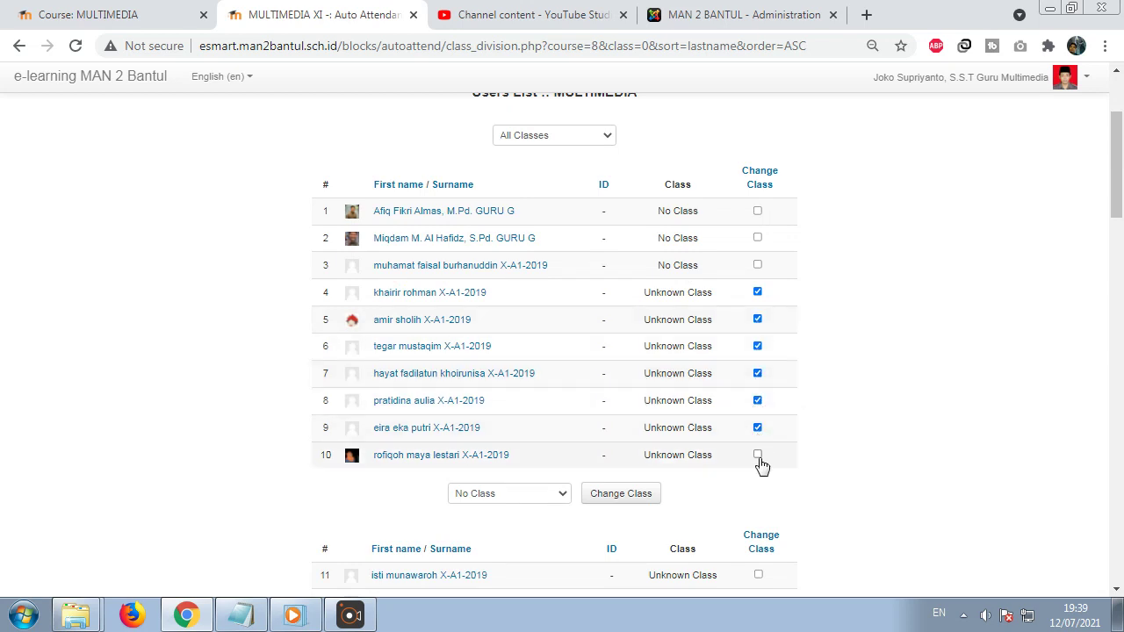
pyautogui.click(757, 456)
# Mark all X-A1-2019 students in rows 11 to 20 for the class change as well
pyautogui.scroll(-4, 867, 441)
pyautogui.click(758, 223)
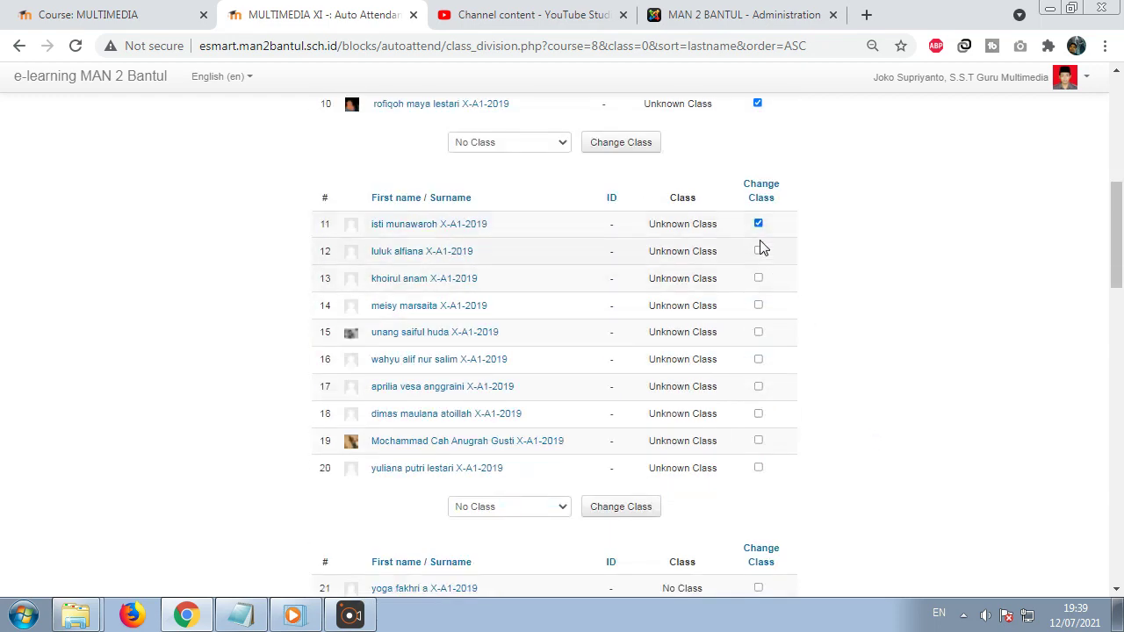
pyautogui.click(758, 251)
pyautogui.click(758, 278)
pyautogui.click(758, 306)
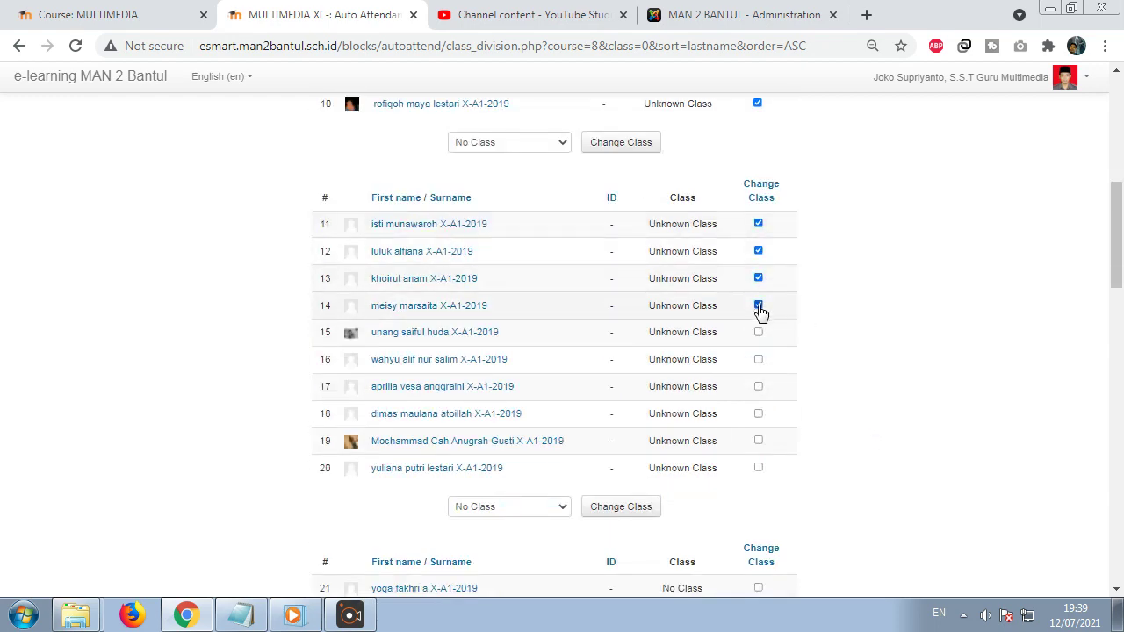
pyautogui.click(758, 332)
pyautogui.click(759, 360)
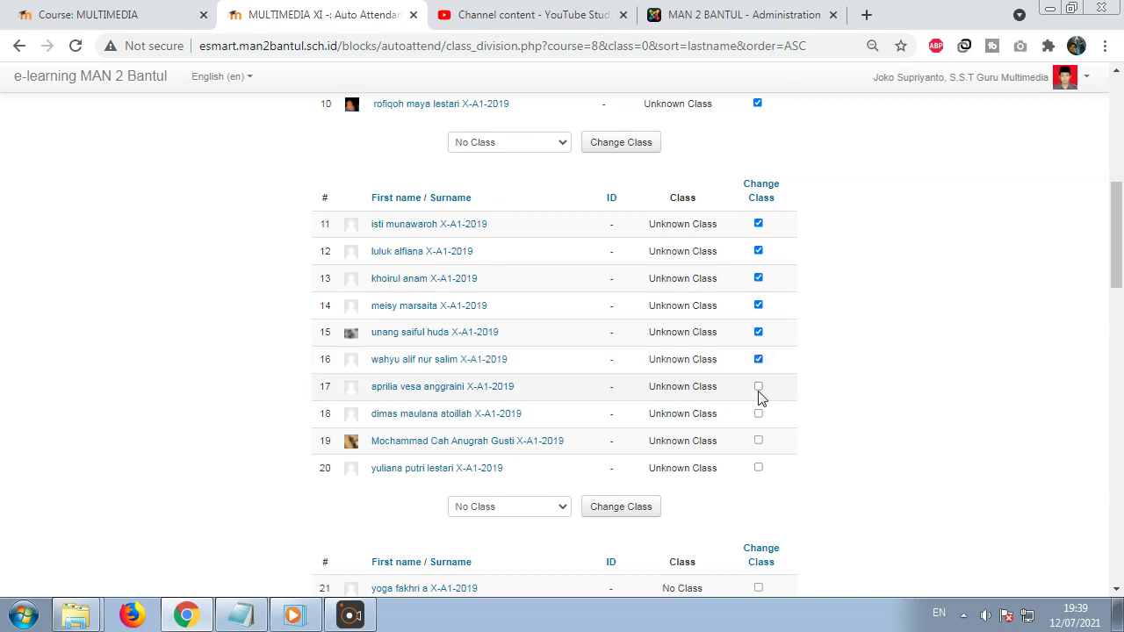
pyautogui.click(759, 387)
pyautogui.click(759, 414)
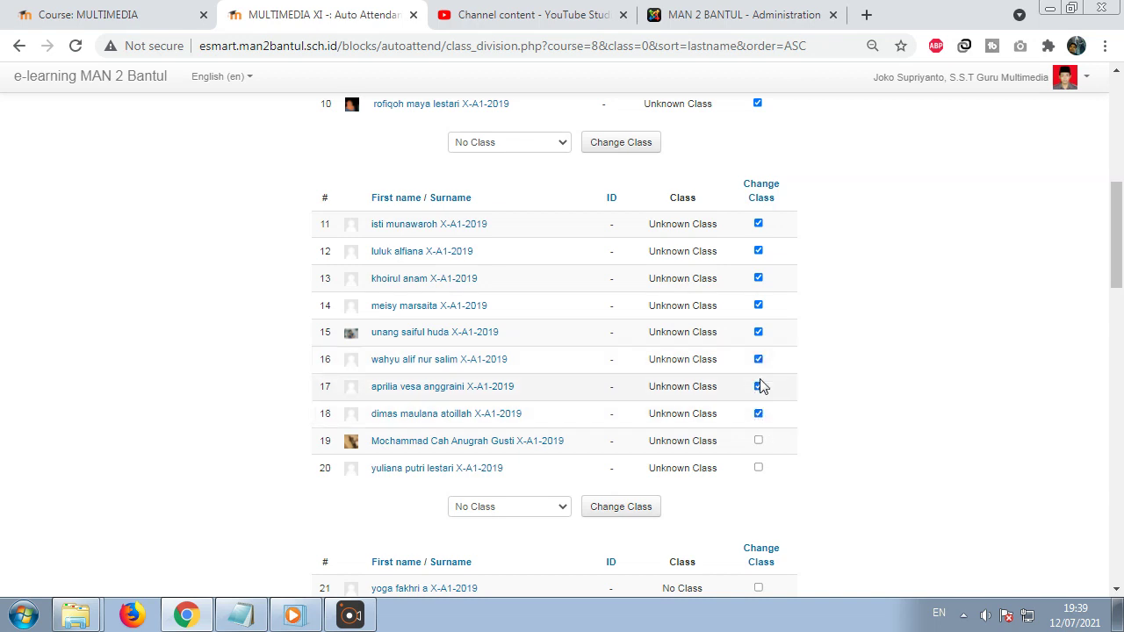
pyautogui.click(758, 441)
pyautogui.click(759, 468)
# Mark the X-A1-2019 and X-IPA-1 students in rows 21 to 28 for the class change
pyautogui.scroll(-3, 817, 462)
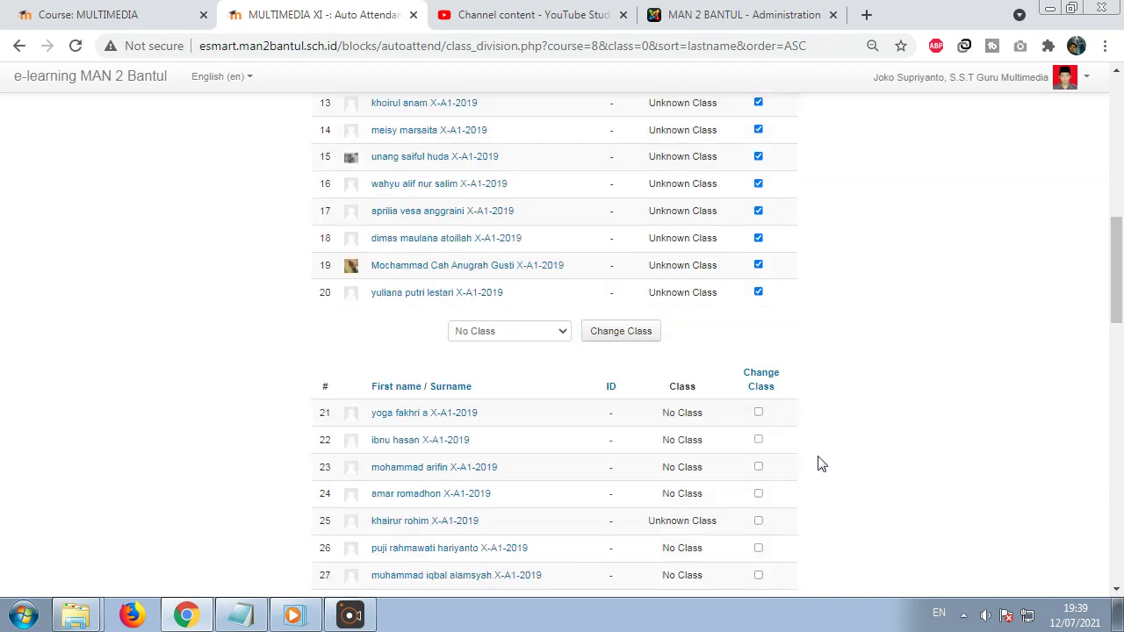
pyautogui.click(759, 325)
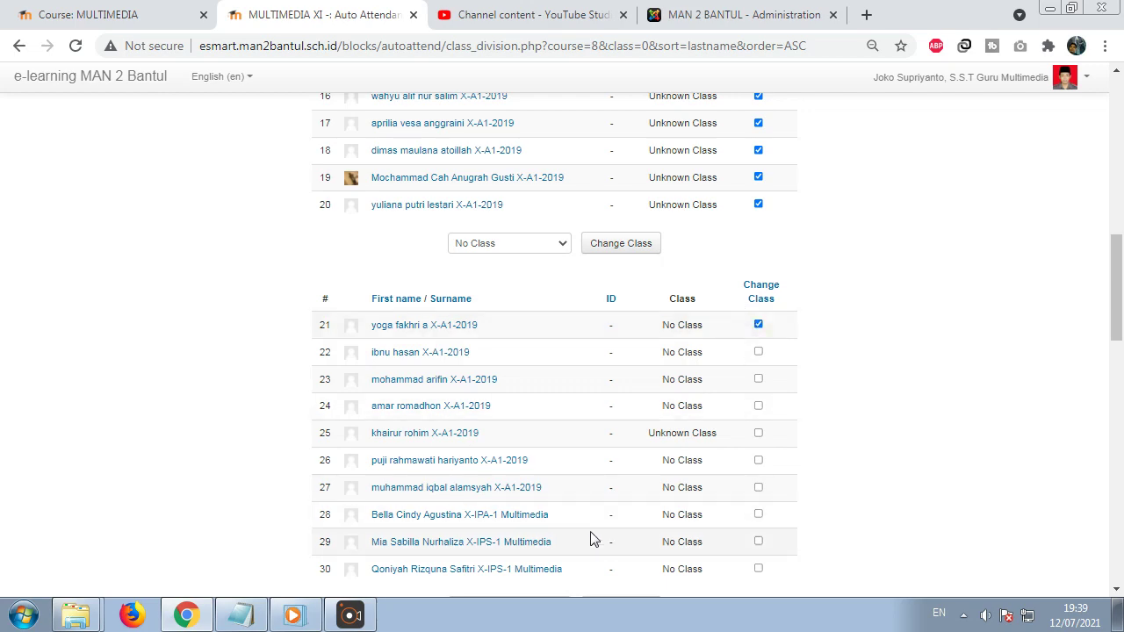
pyautogui.scroll(-6, 534, 577)
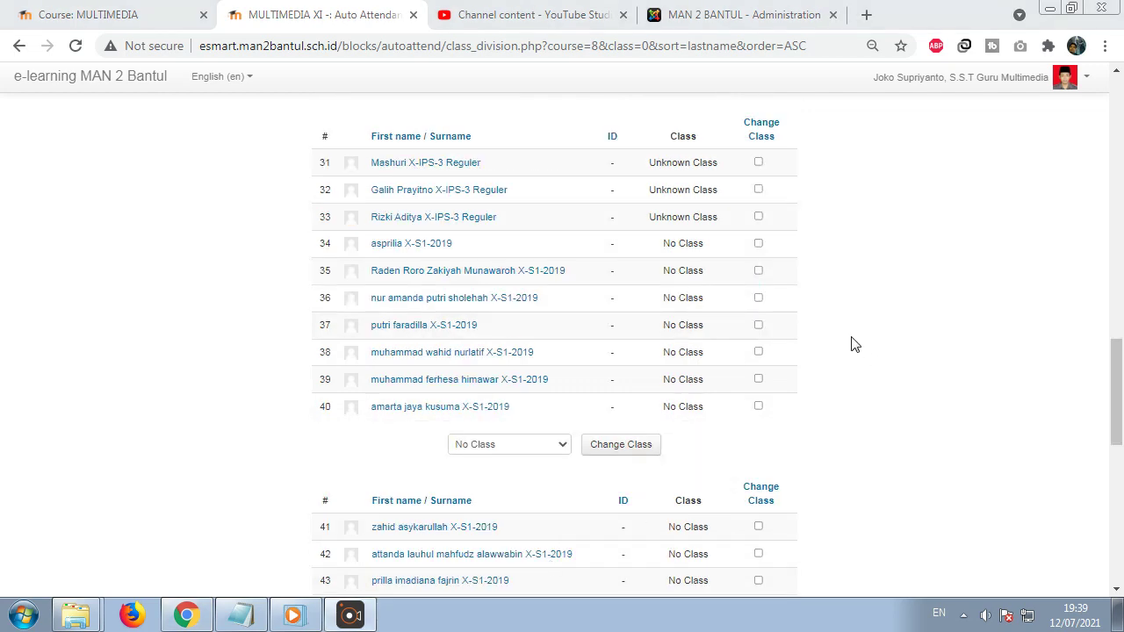
pyautogui.moveTo(1116, 387); pyautogui.dragTo(1119, 330)
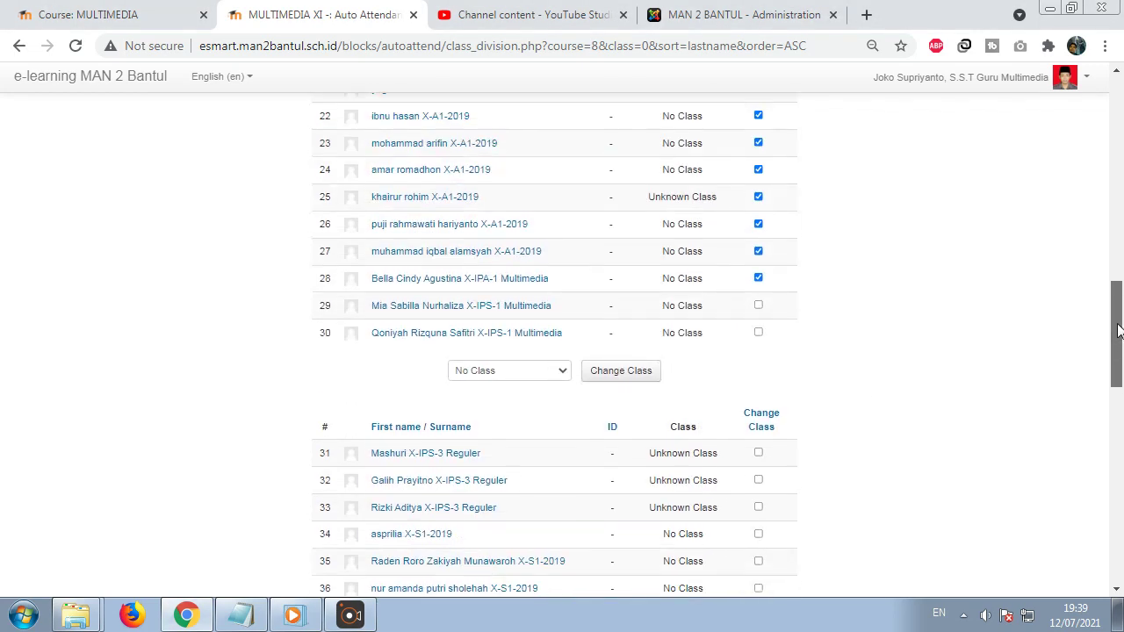
# Check the marked students in the users list and change their class to XI-IPA-1
pyautogui.scroll(6, 816, 301)
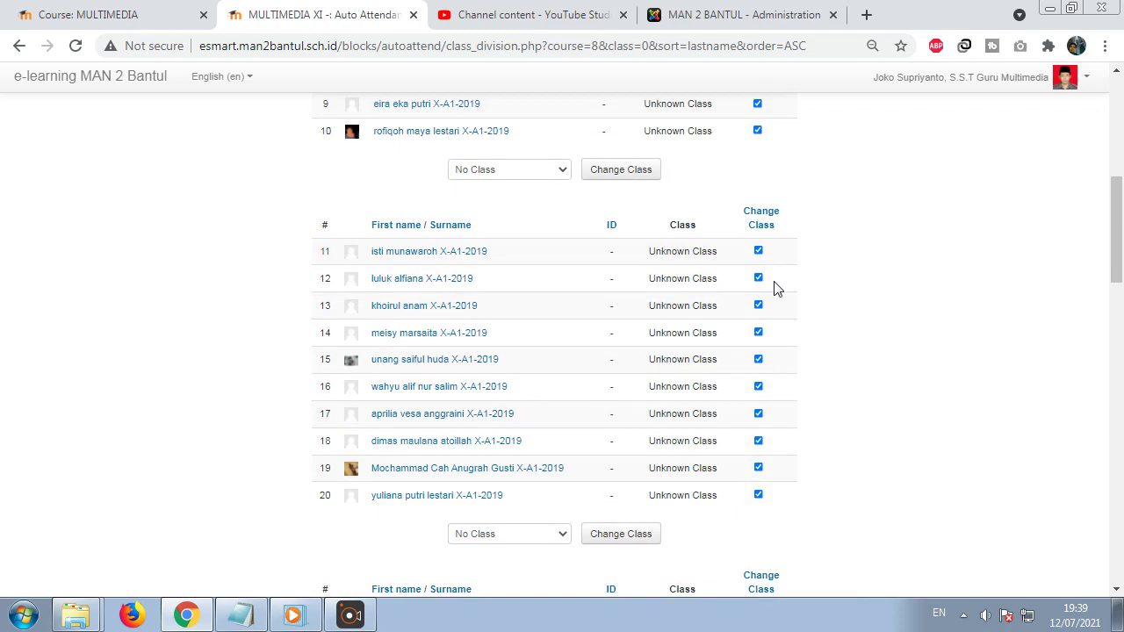
pyautogui.scroll(-3, 525, 303)
pyautogui.scroll(3, 527, 301)
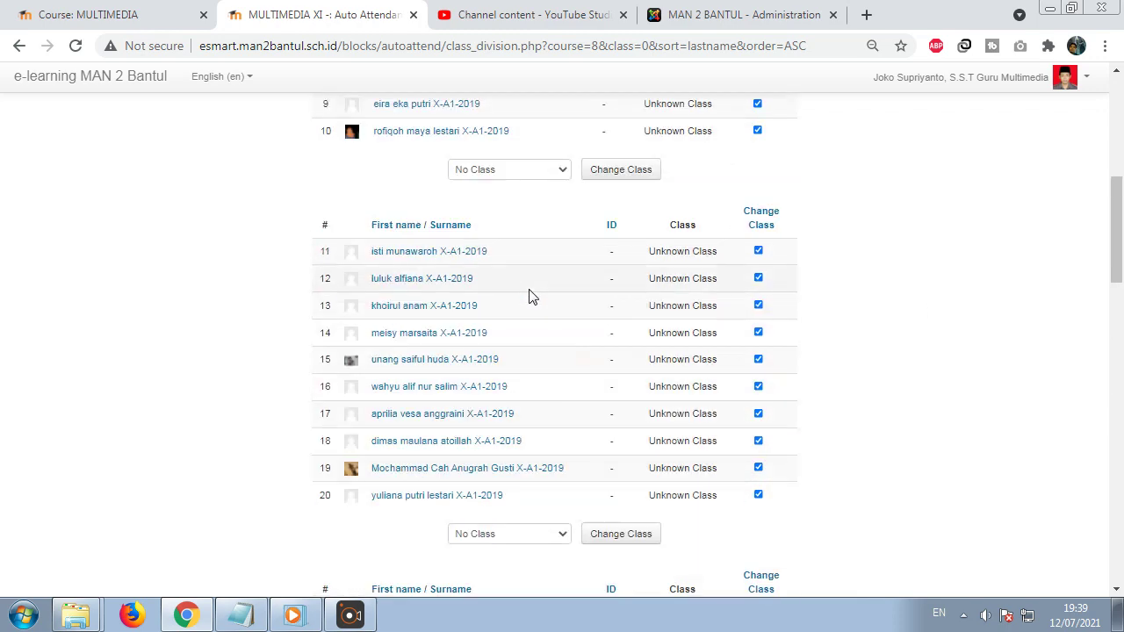
pyautogui.scroll(2, 529, 297)
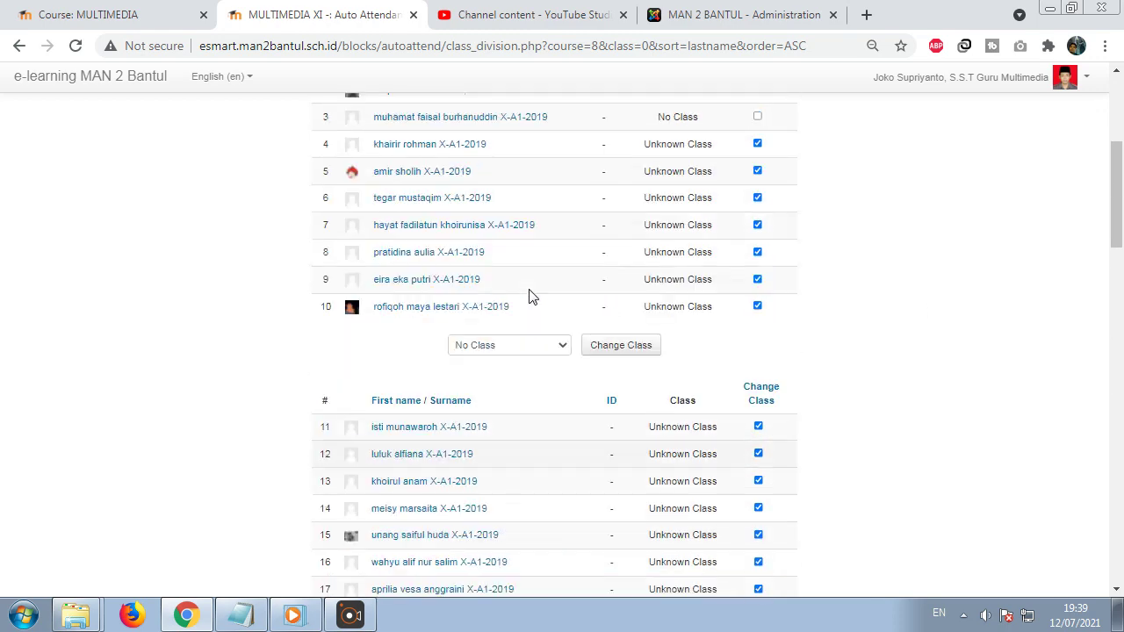
pyautogui.click(544, 350)
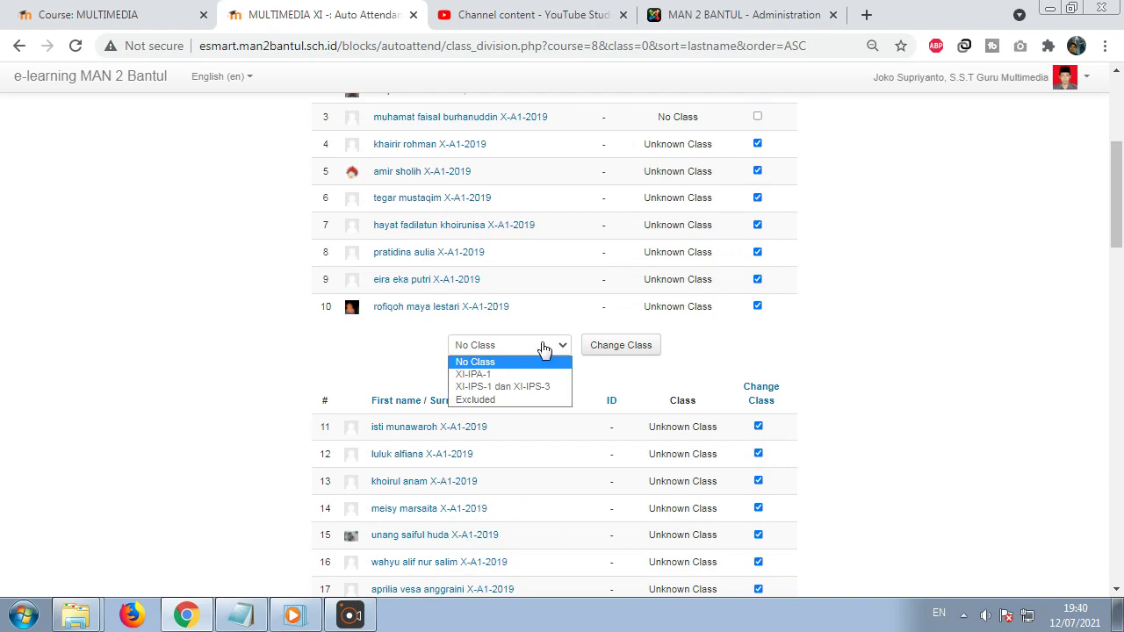
pyautogui.click(494, 375)
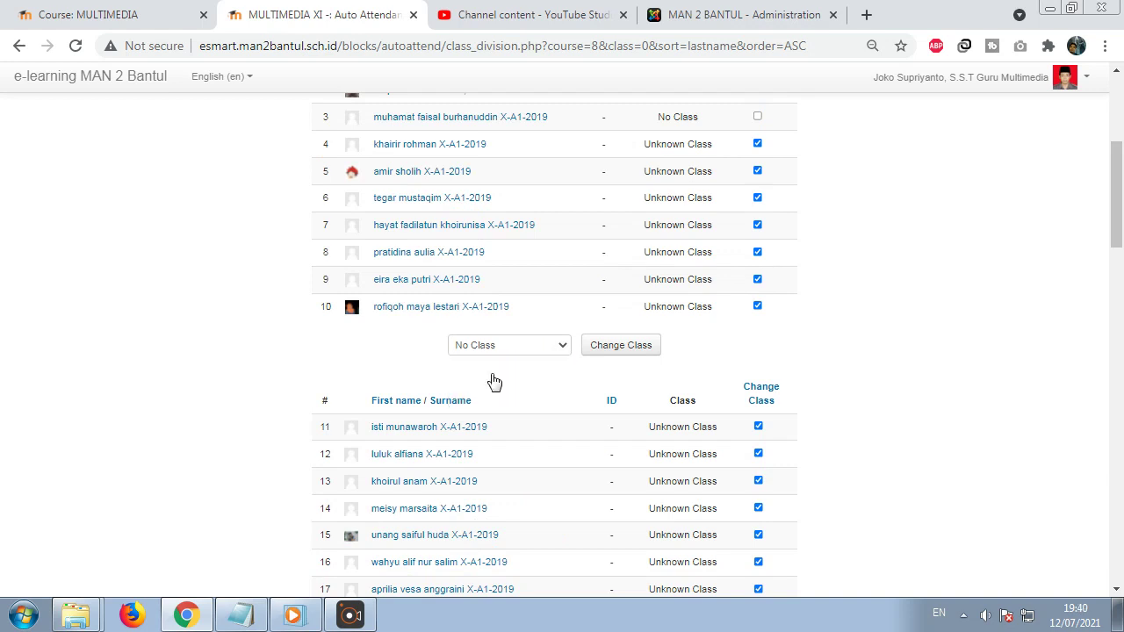
pyautogui.click(622, 348)
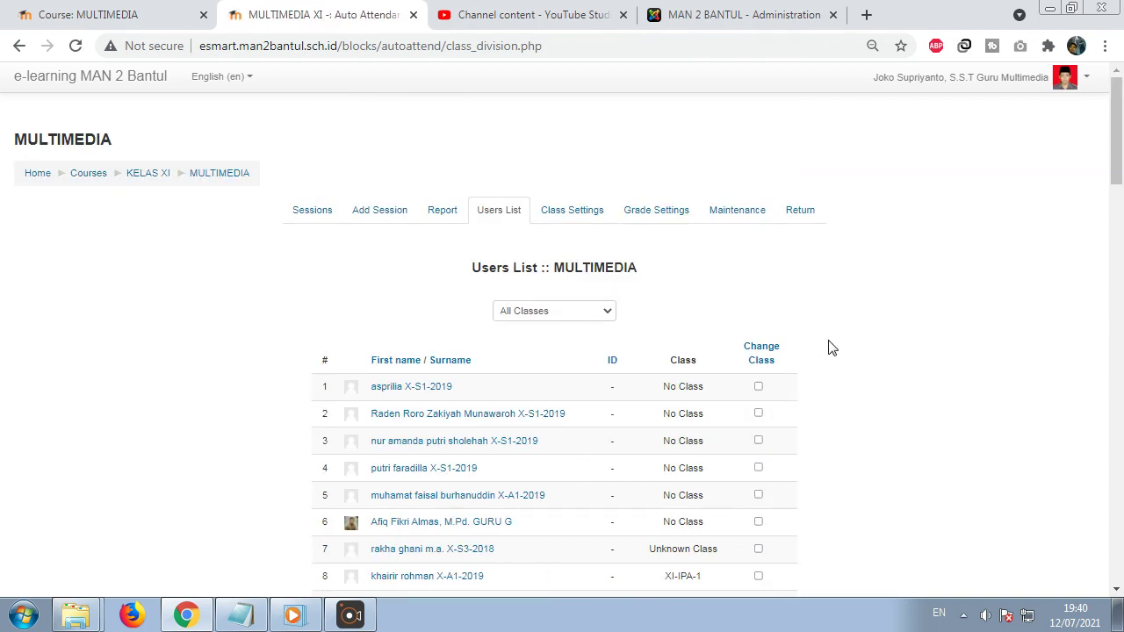
# Consult the class notes in Notepad and mark the X-S1-2019 students in rows 1 to 4 and the X-S3-2018 student in row 7
pyautogui.scroll(-2, 791, 356)
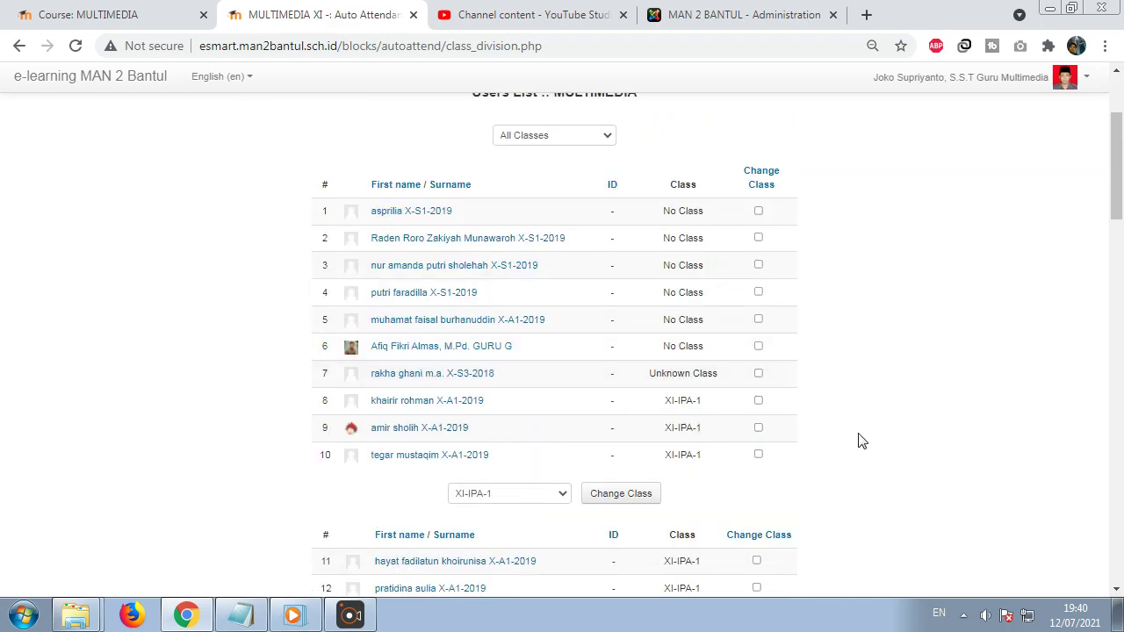
pyautogui.scroll(-3, 749, 442)
pyautogui.click(245, 614)
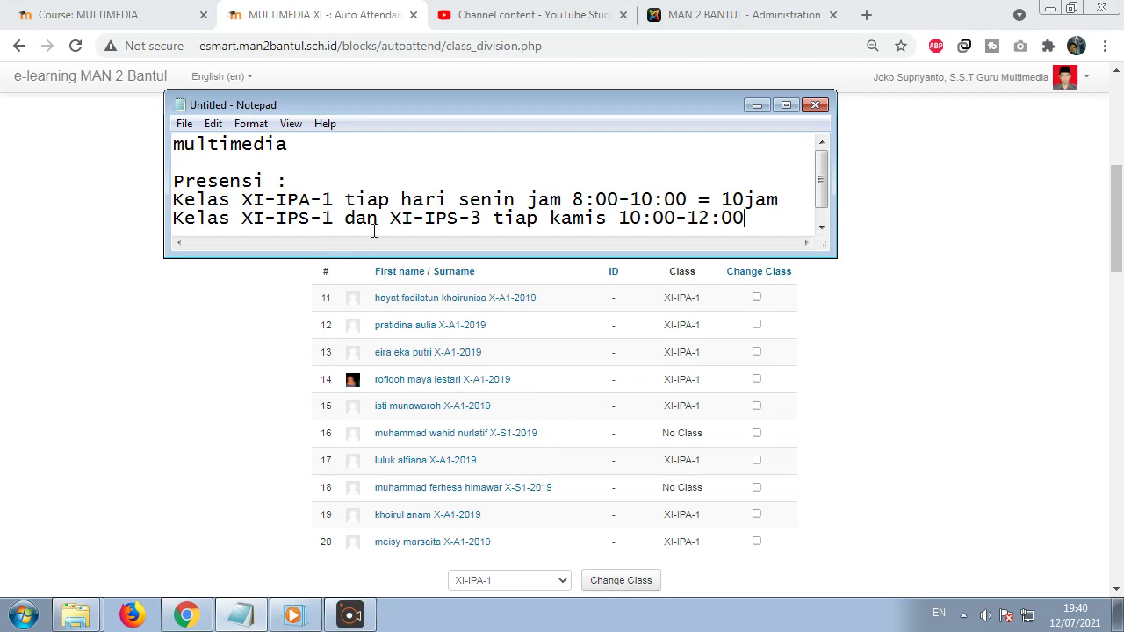
pyautogui.click(236, 349)
pyautogui.scroll(3, 433, 268)
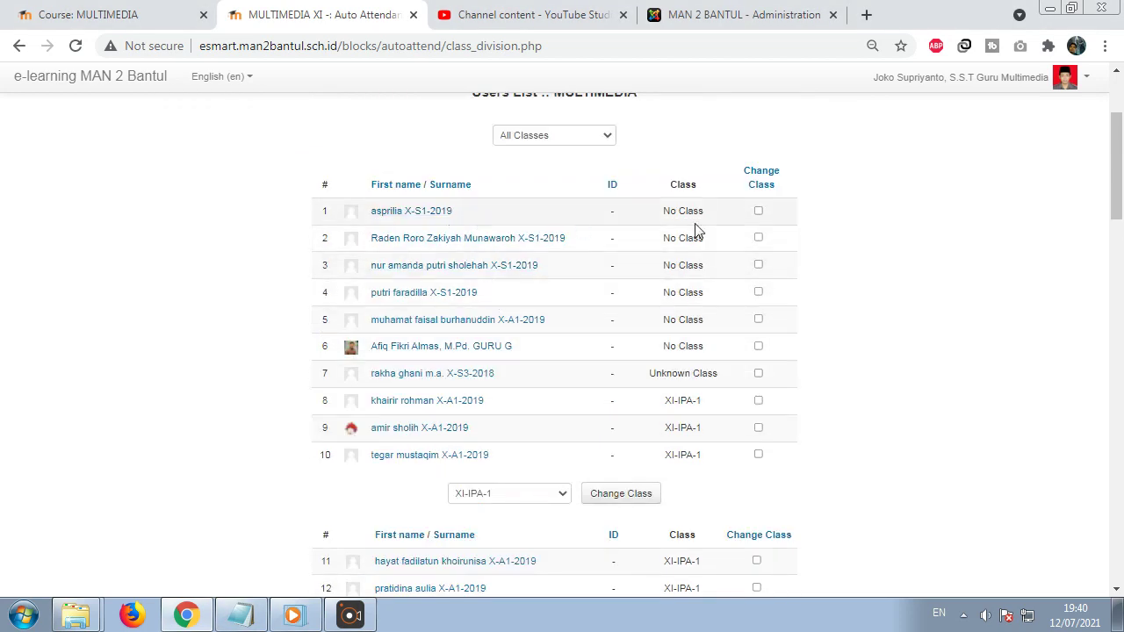
pyautogui.click(758, 211)
pyautogui.click(758, 237)
pyautogui.click(759, 265)
pyautogui.click(259, 613)
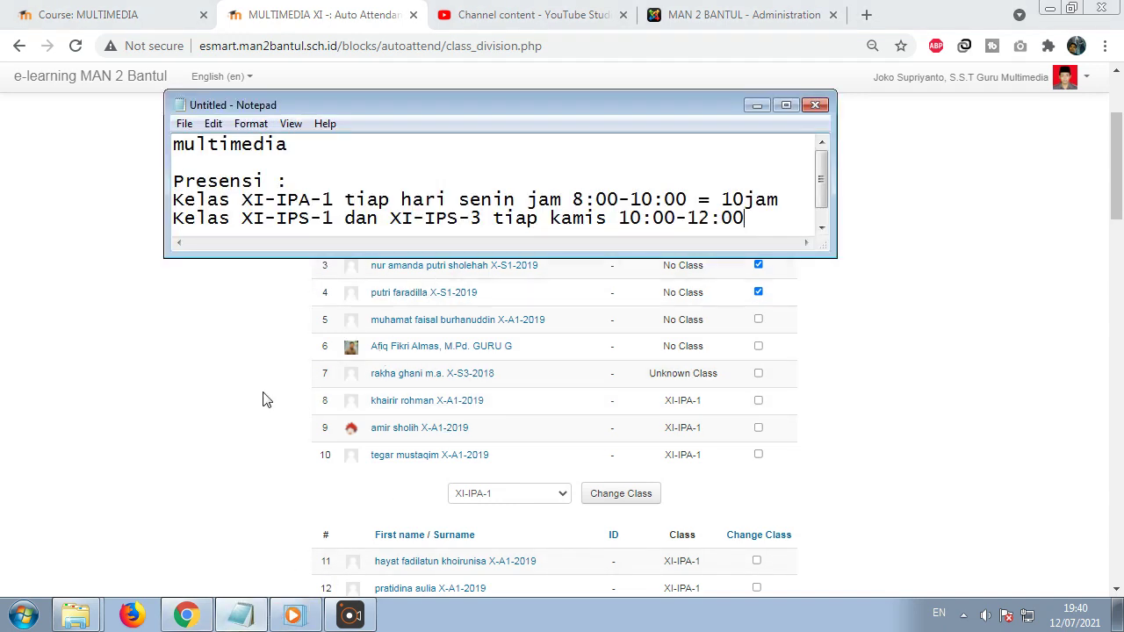
pyautogui.click(240, 615)
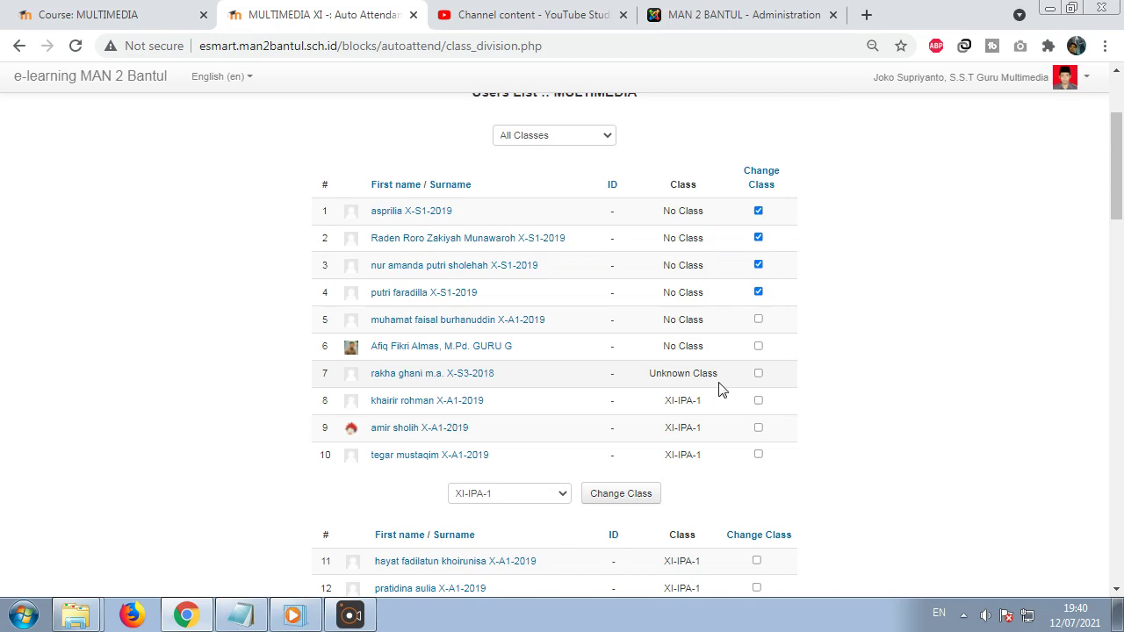
pyautogui.click(758, 373)
# Mark the X-S1-2019 students in rows 23 and 25 of the users list for the class change
pyautogui.scroll(-2, 915, 361)
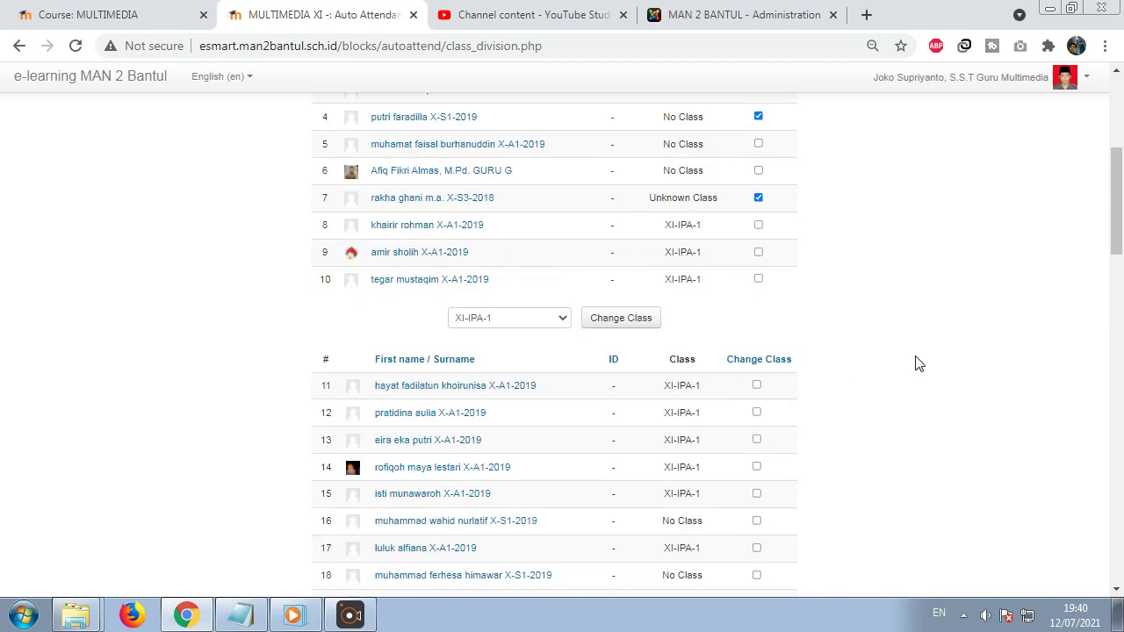
pyautogui.scroll(-3, 865, 213)
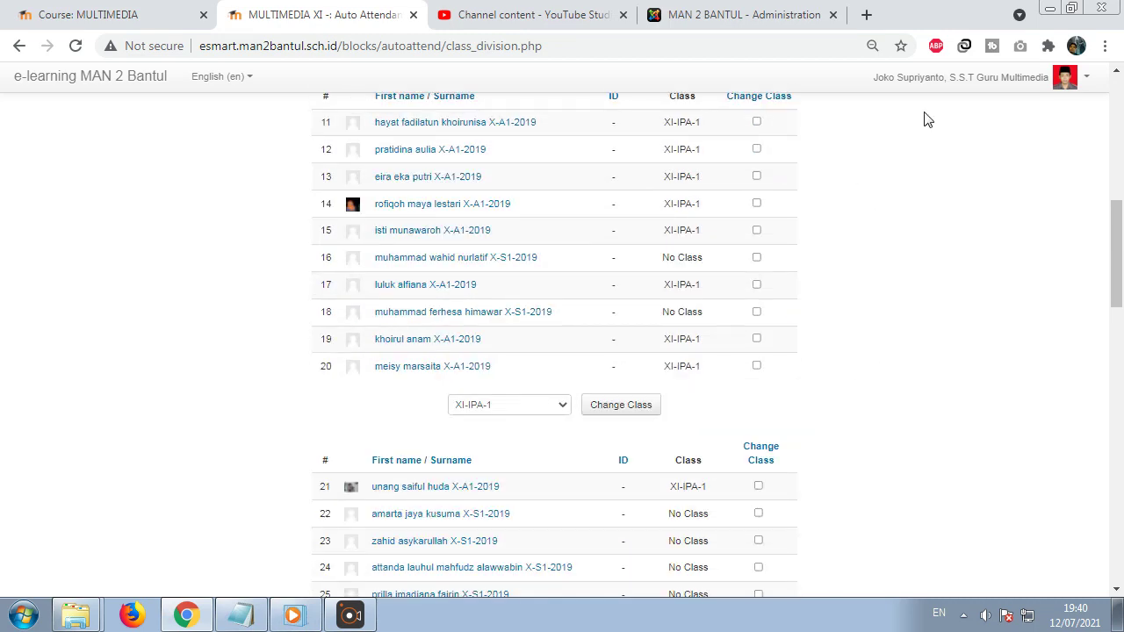
pyautogui.scroll(-3, 889, 287)
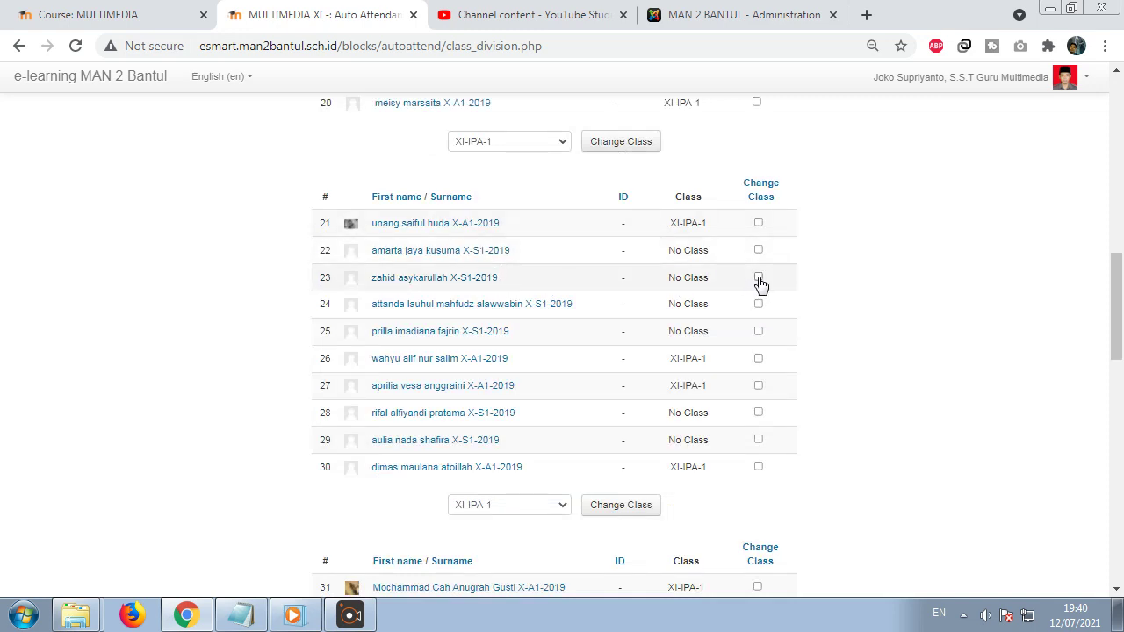
pyautogui.click(757, 331)
# Mark the X-IPS-3 Reguler students in rows 55, 56 and 58 for the class change
pyautogui.scroll(-4, 649, 338)
pyautogui.scroll(-5, 646, 343)
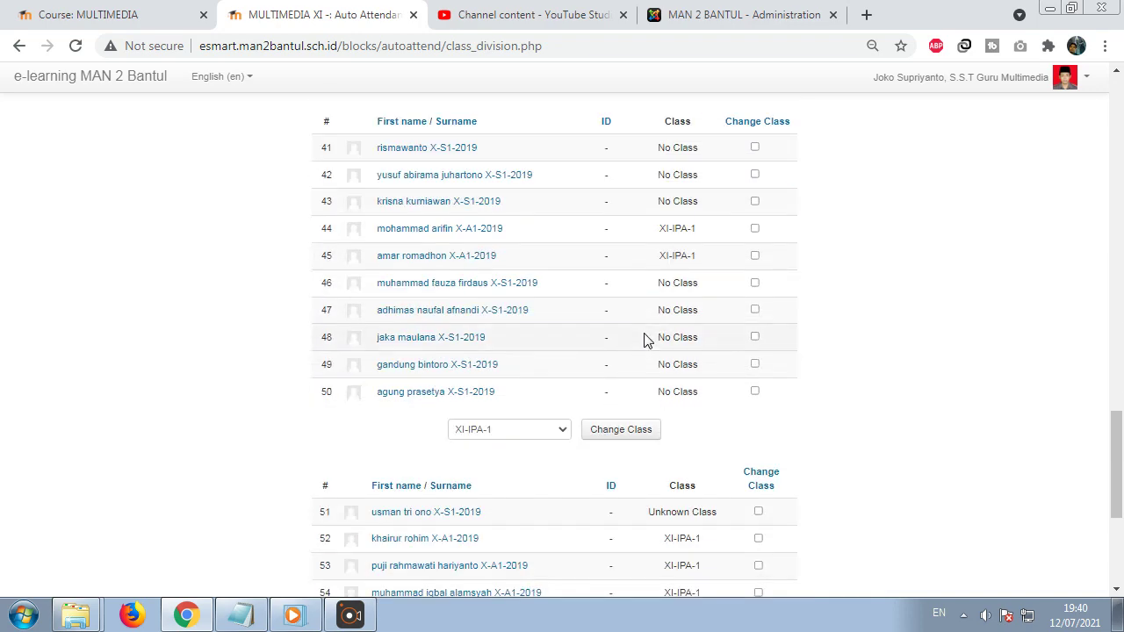
pyautogui.scroll(-4, 645, 341)
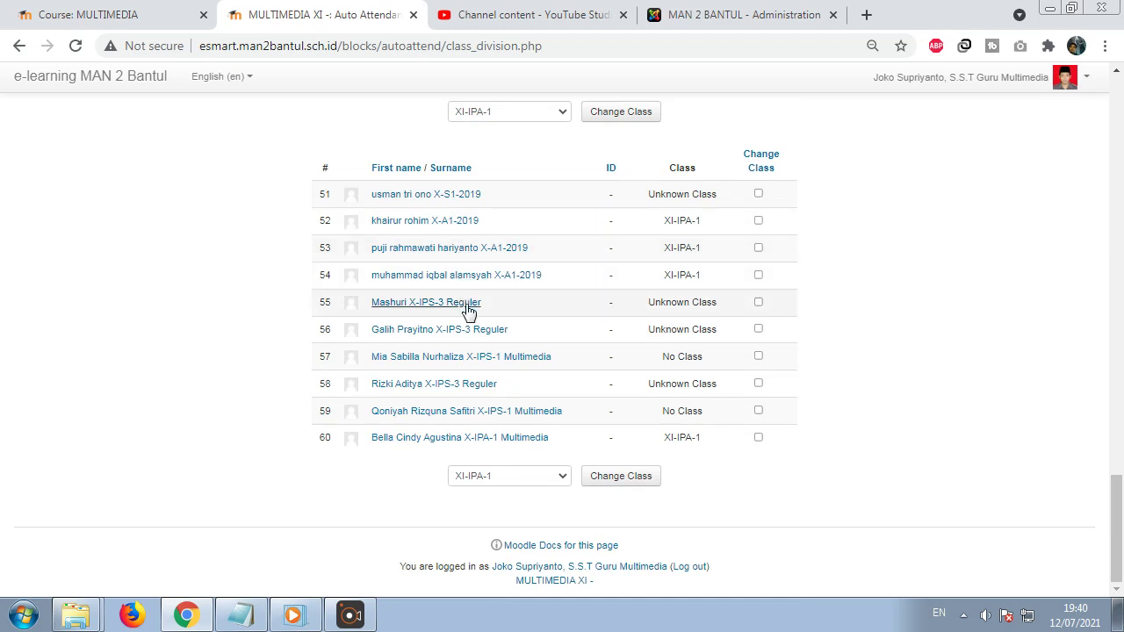
pyautogui.click(759, 303)
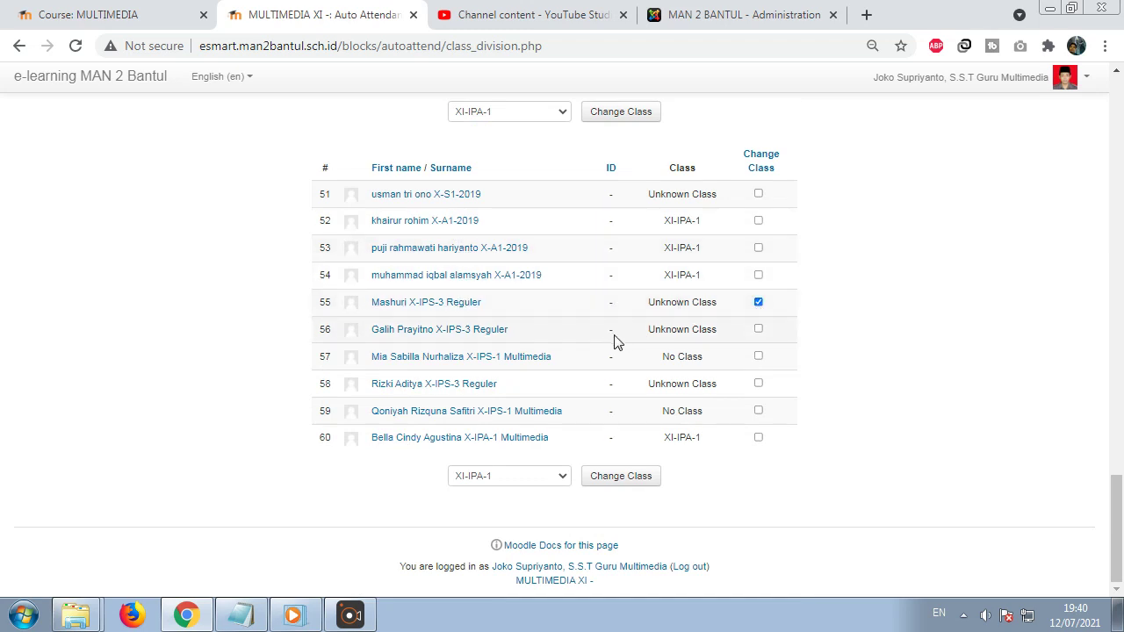
pyautogui.click(759, 329)
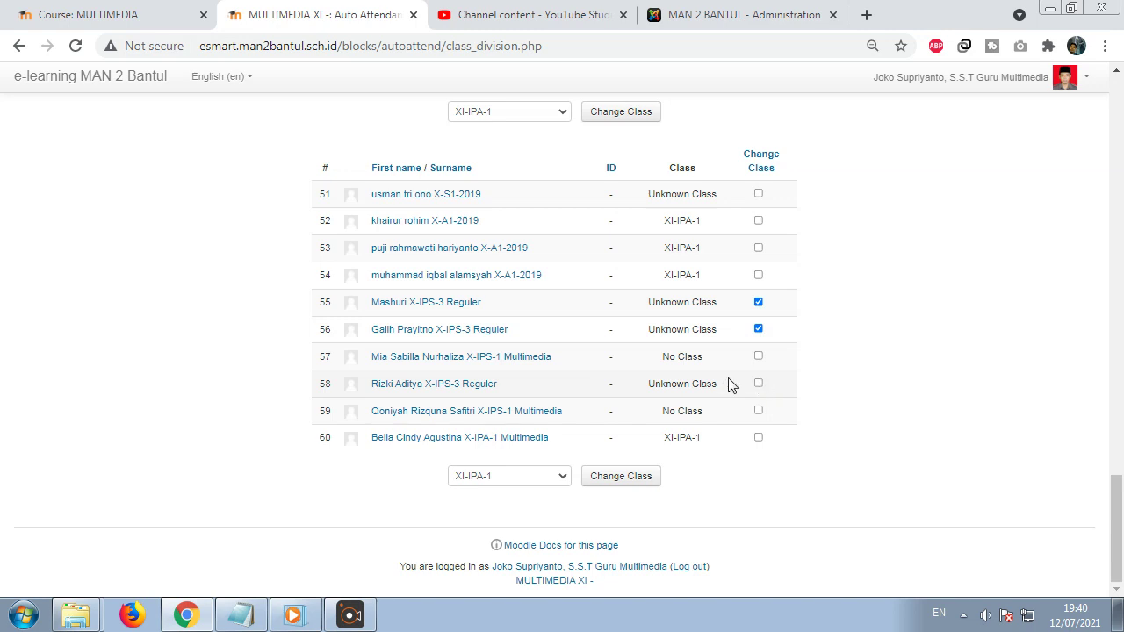
pyautogui.click(757, 383)
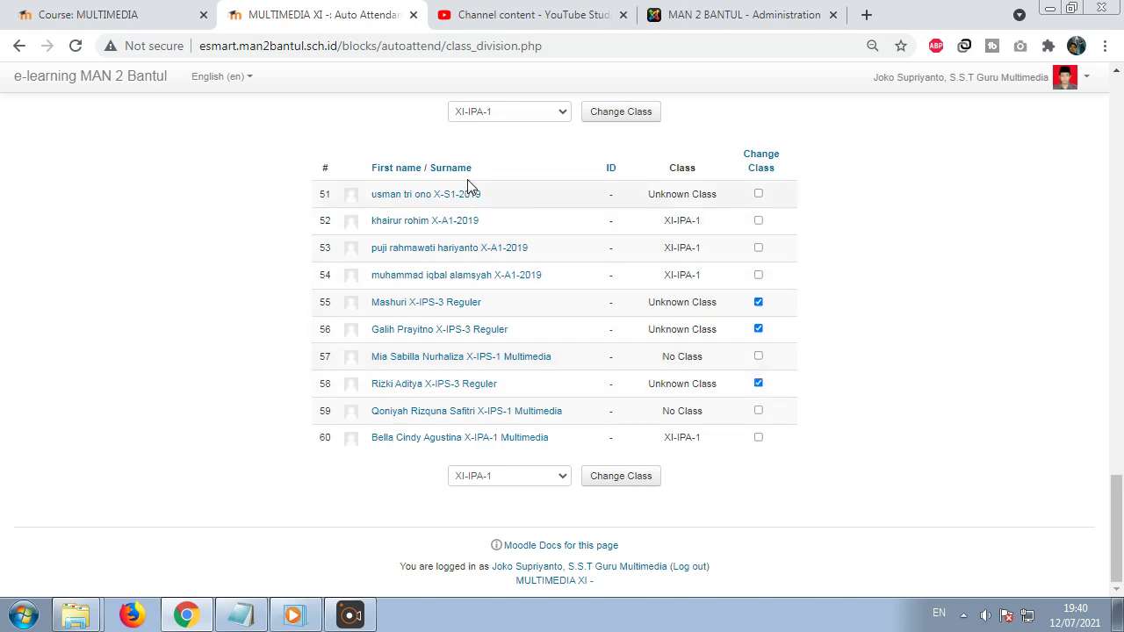
# Change the class of all marked students to XI-IPS-1 dan XI-IPS-3 and check the updated users list
pyautogui.click(538, 478)
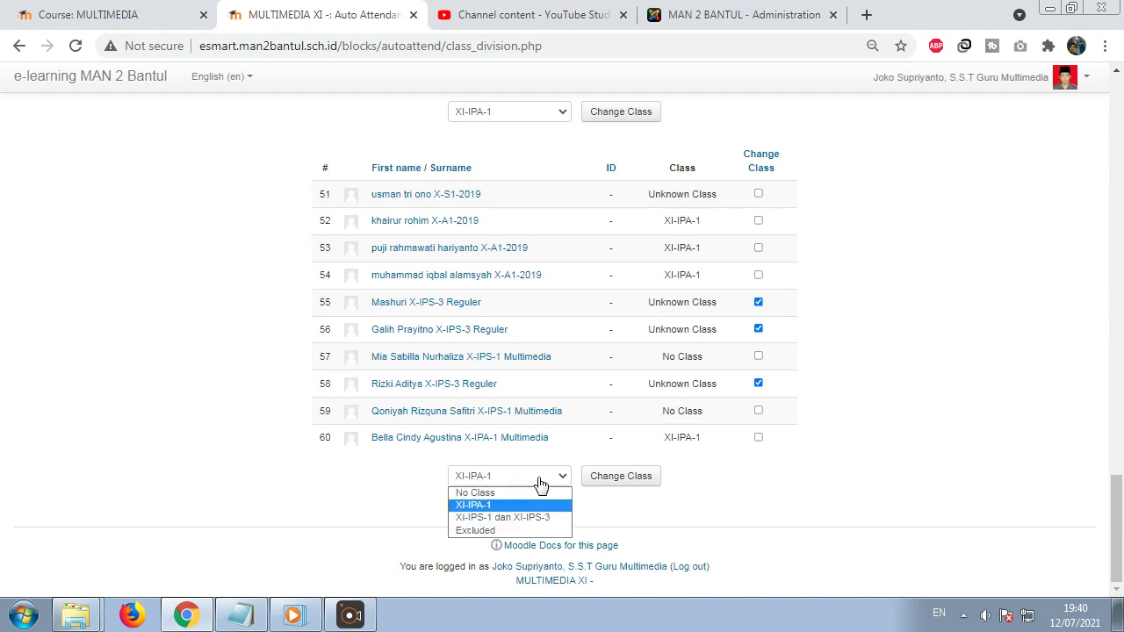
pyautogui.click(523, 524)
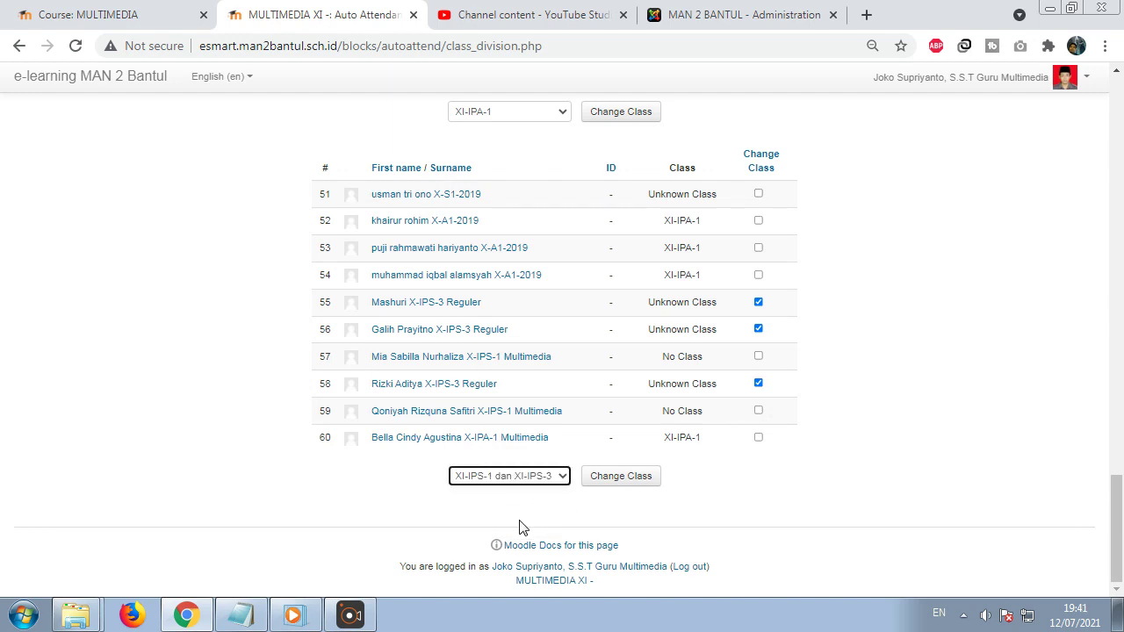
pyautogui.click(619, 478)
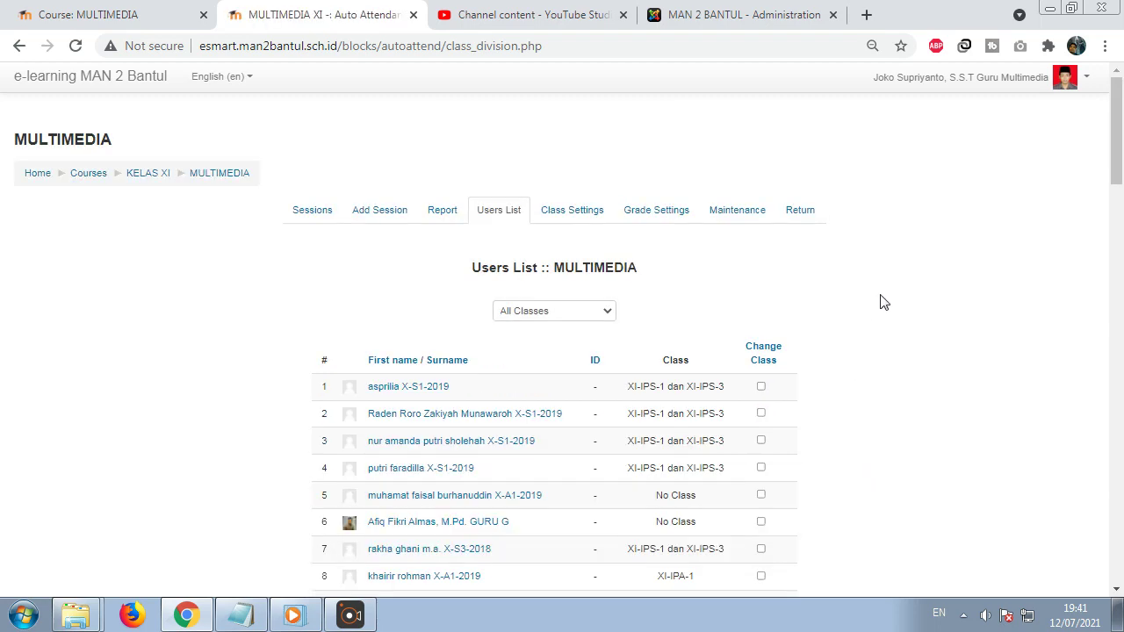
pyautogui.scroll(-4, 883, 302)
pyautogui.scroll(4, 883, 302)
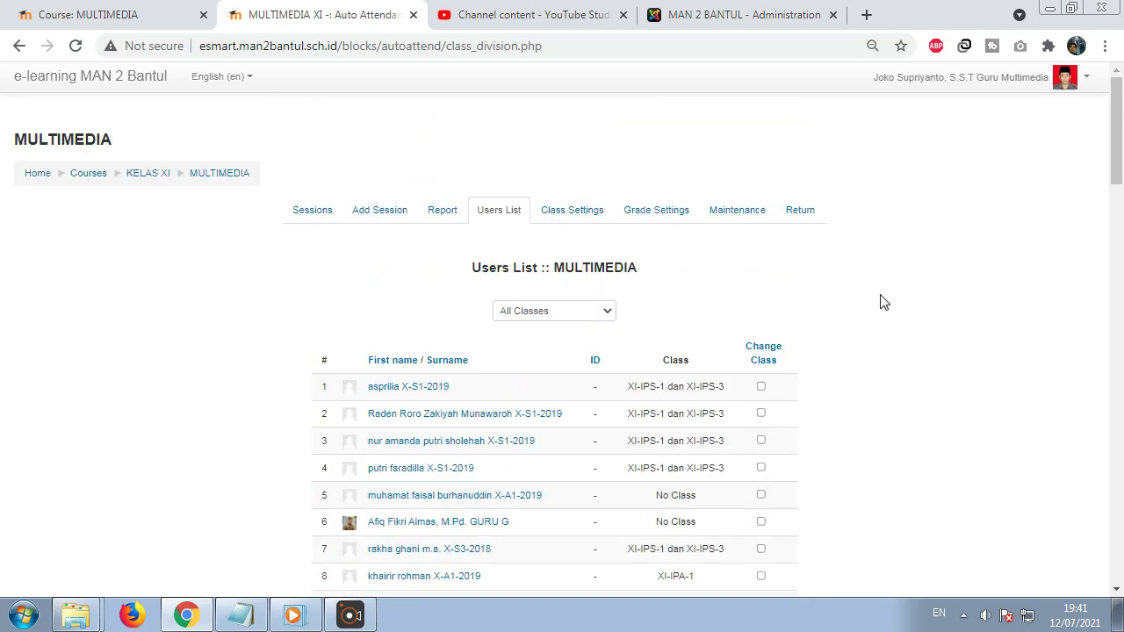
# Filter the users list to the XI-IPA-1 class and review all students assigned to it
pyautogui.click(594, 314)
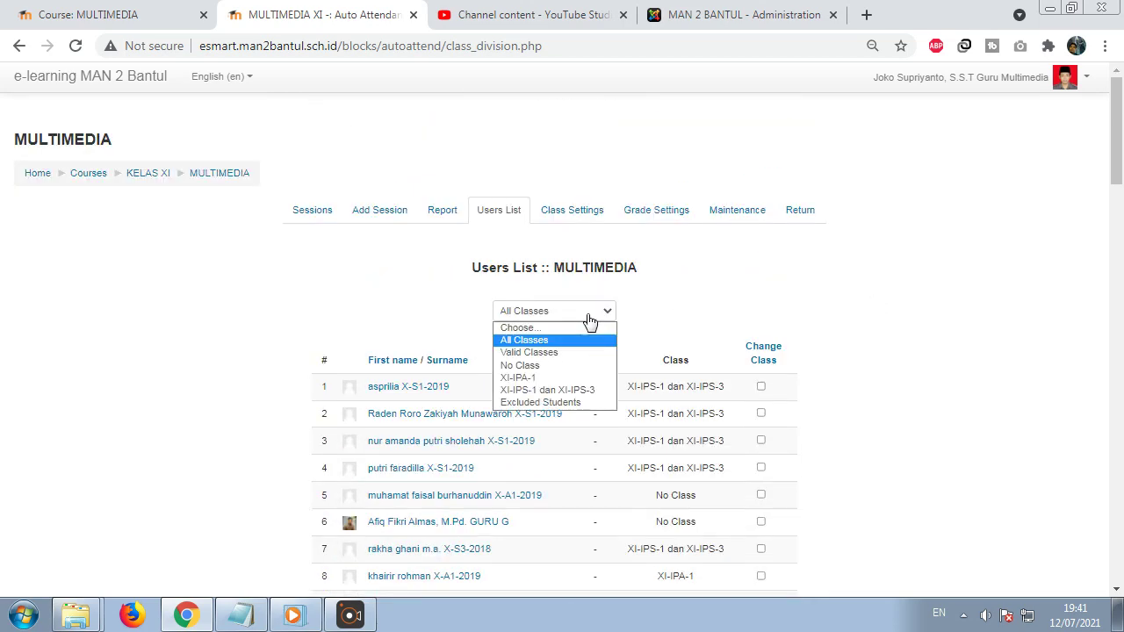
pyautogui.click(535, 377)
pyautogui.scroll(-2, 535, 378)
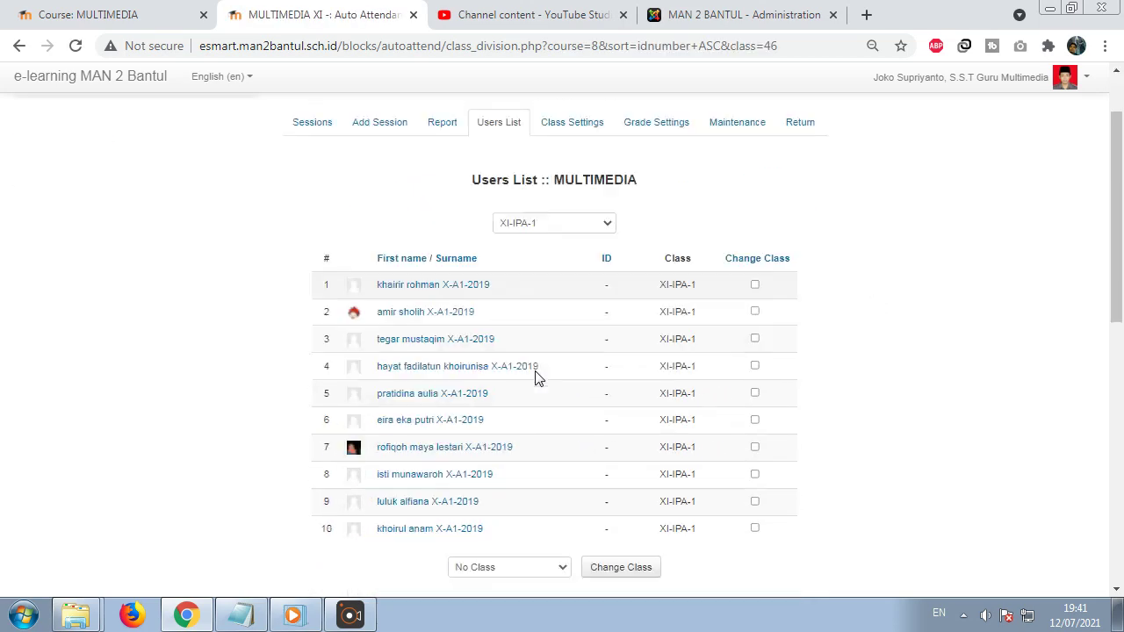
pyautogui.scroll(-5, 612, 291)
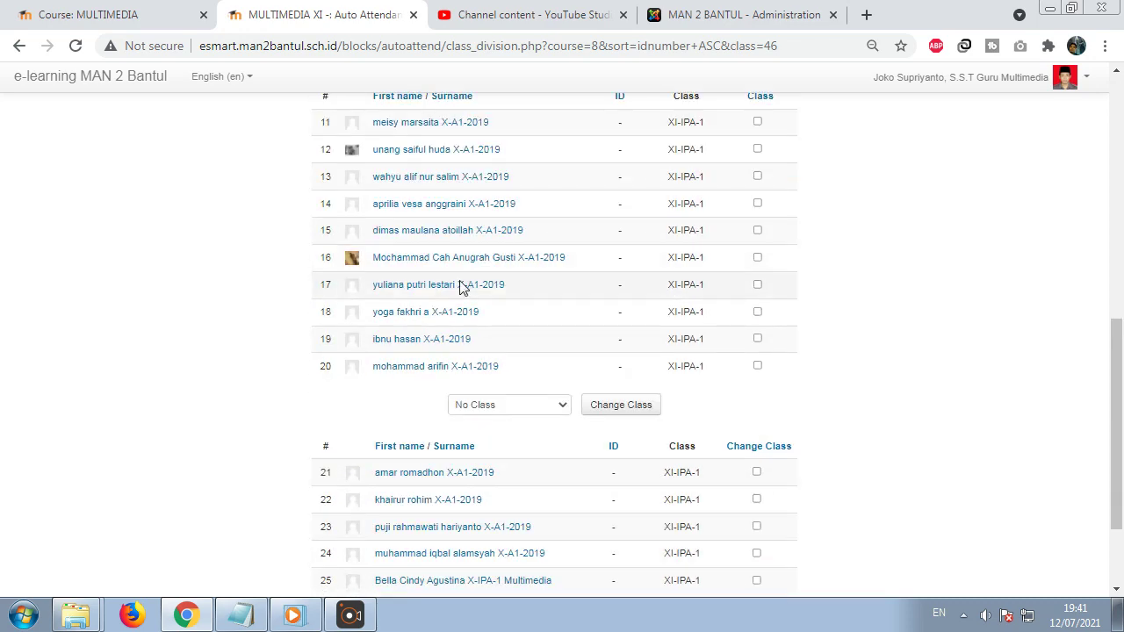
pyautogui.scroll(-2, 463, 288)
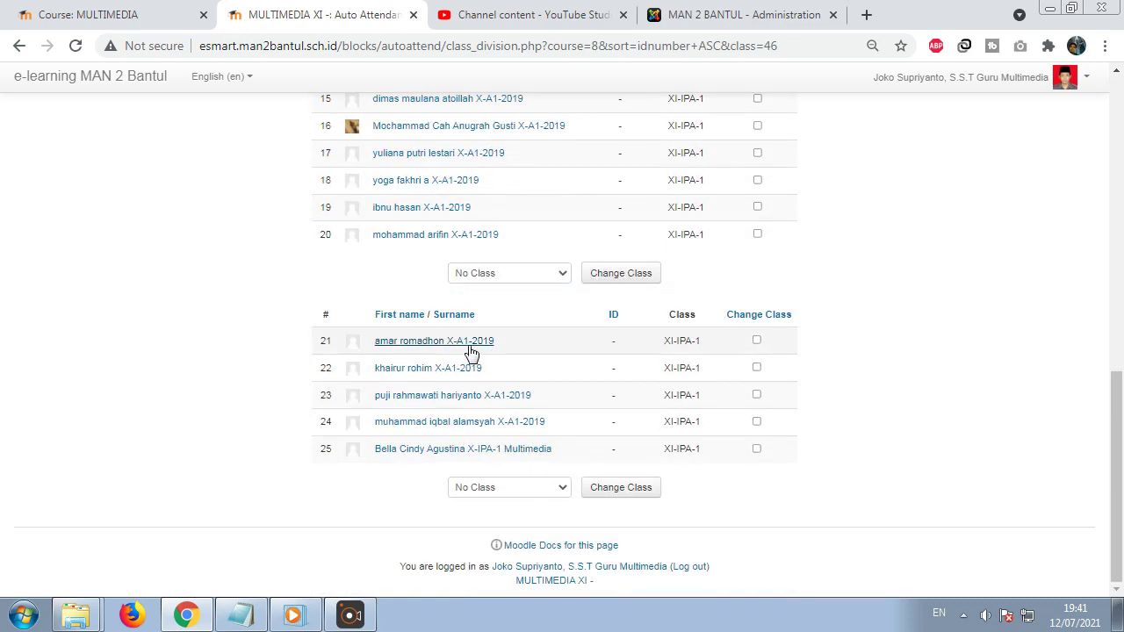
pyautogui.click(539, 277)
pyautogui.click(539, 278)
pyautogui.scroll(7, 567, 296)
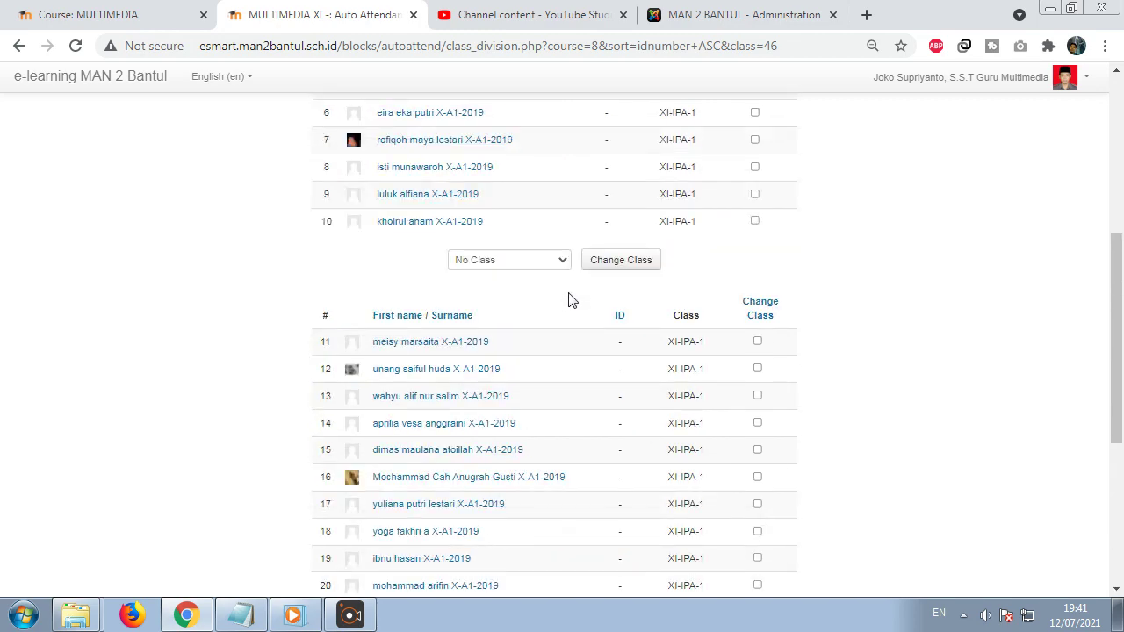
# Filter the users list to the XI-IPS-1 dan XI-IPS-3 class and review its students
pyautogui.click(578, 267)
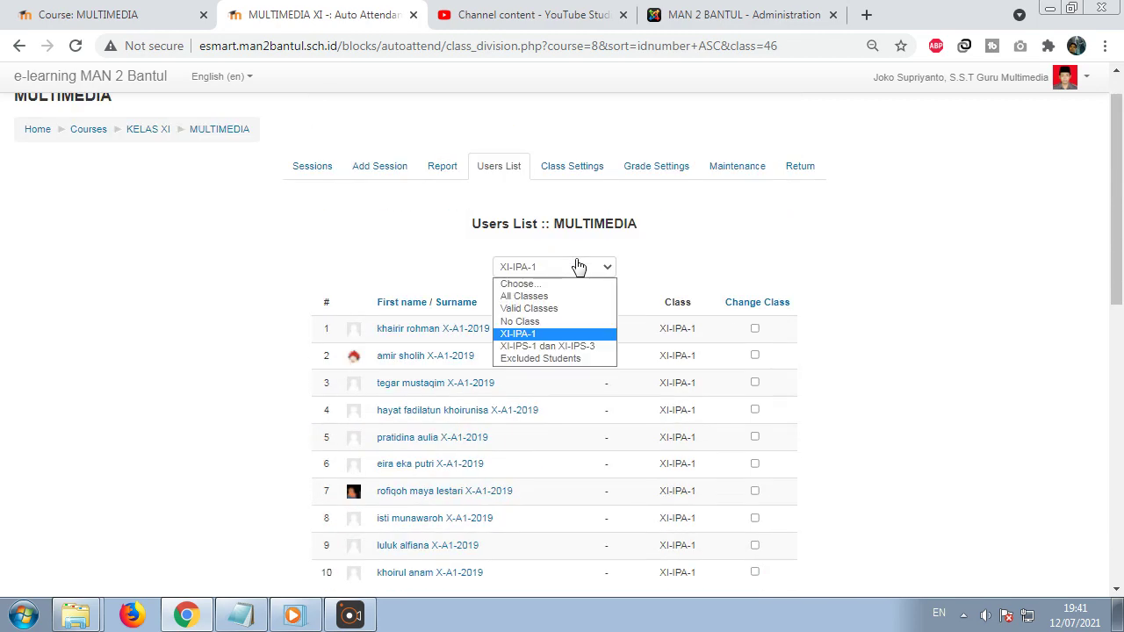
pyautogui.click(533, 347)
pyautogui.scroll(-2, 562, 341)
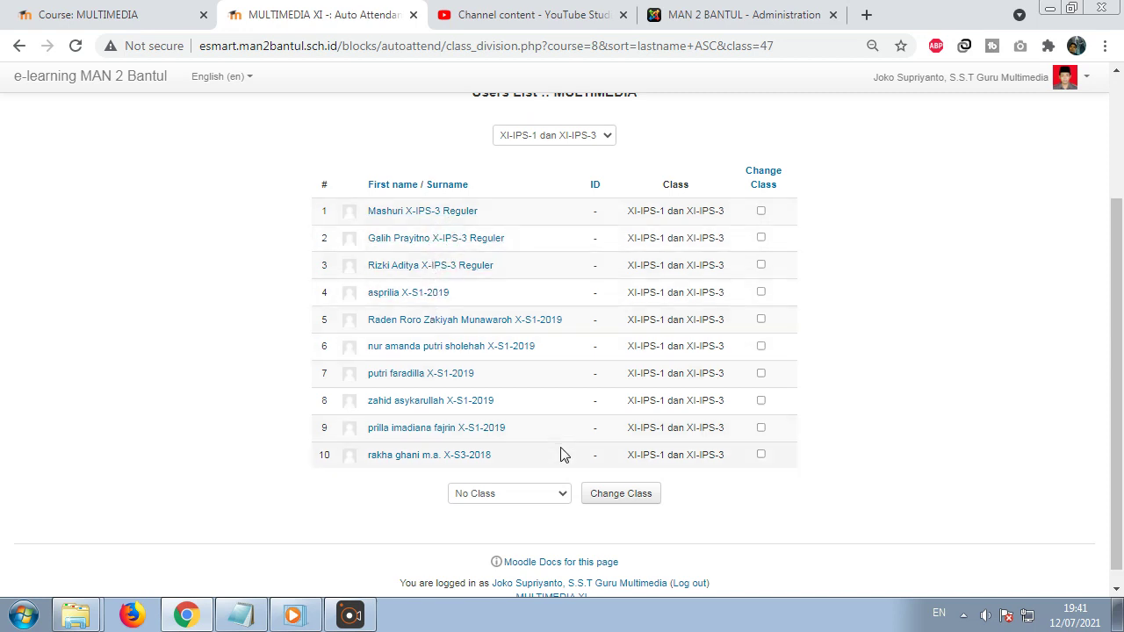
pyautogui.scroll(-1, 558, 449)
pyautogui.scroll(3, 557, 446)
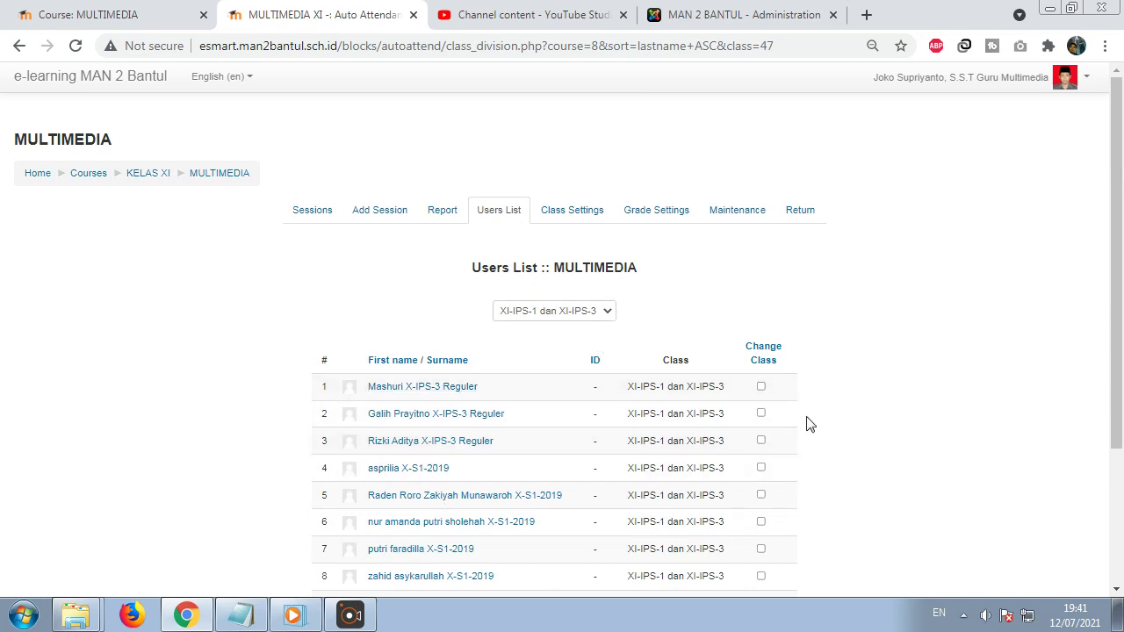
# Open the attendance report and review the XI-IPA-1 students' attendance by session date
pyautogui.click(444, 215)
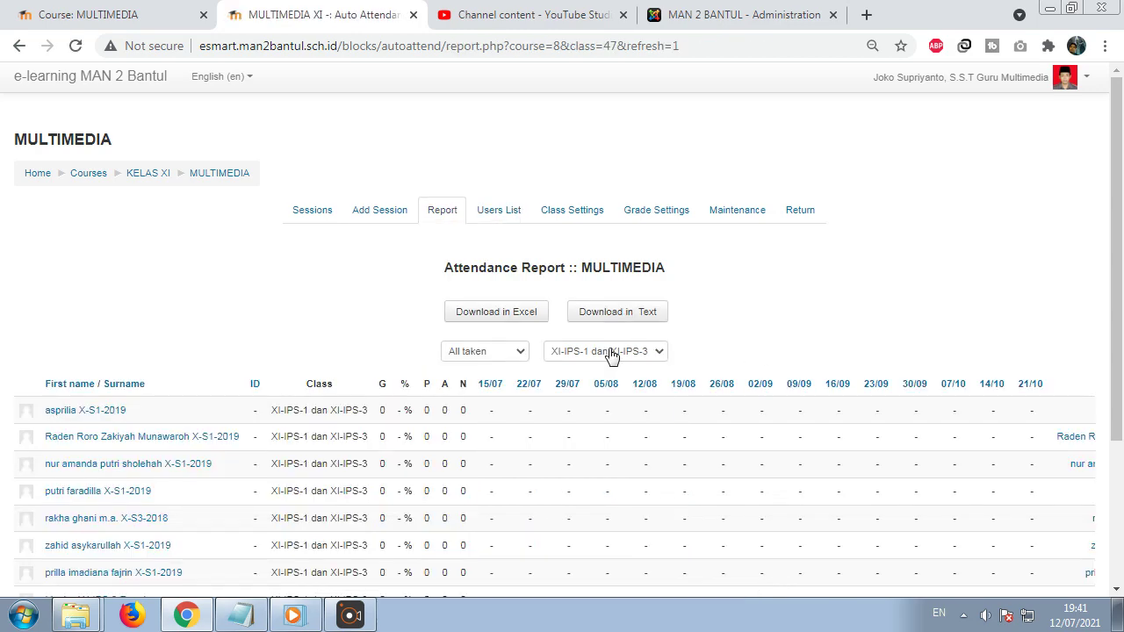
pyautogui.click(608, 354)
pyautogui.click(579, 406)
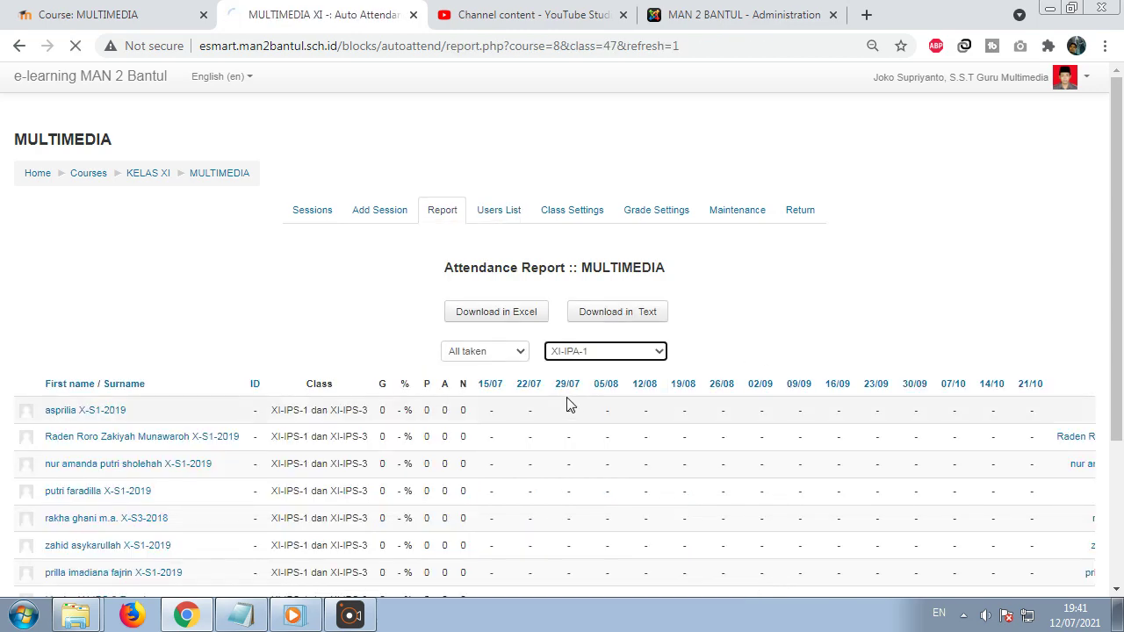
pyautogui.scroll(-2, 202, 268)
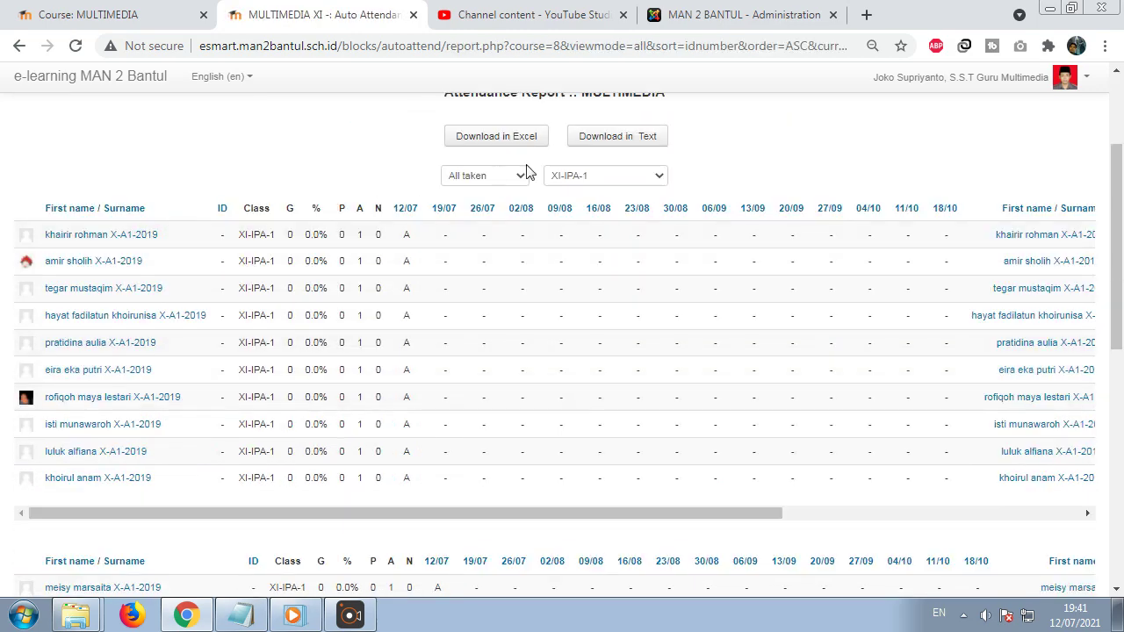
pyautogui.scroll(-1, 123, 242)
pyautogui.scroll(-1, 121, 247)
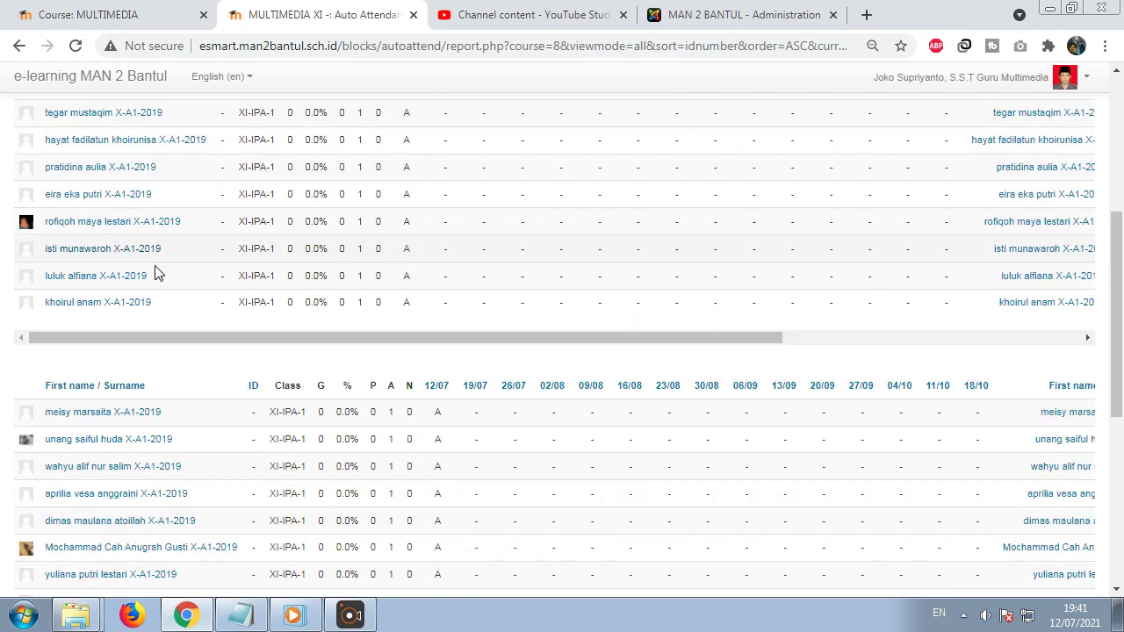
pyautogui.scroll(3, 155, 271)
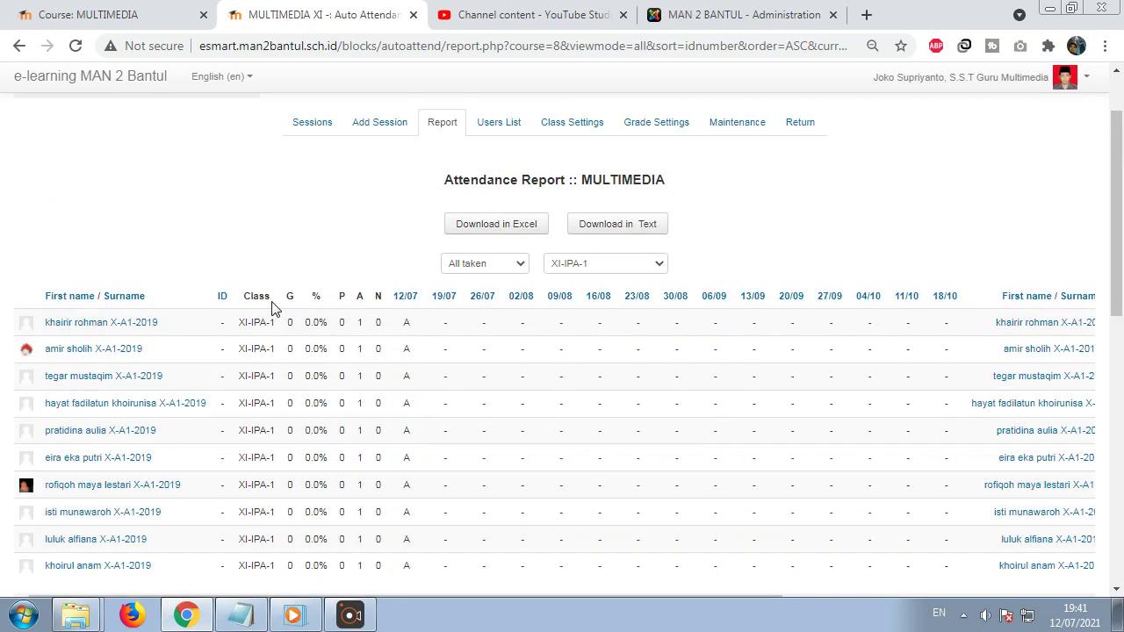
# Download the XI-IPA-1 attendance report as an Excel worksheet to the Desktop, inspect the file in Excel and close it
pyautogui.click(506, 226)
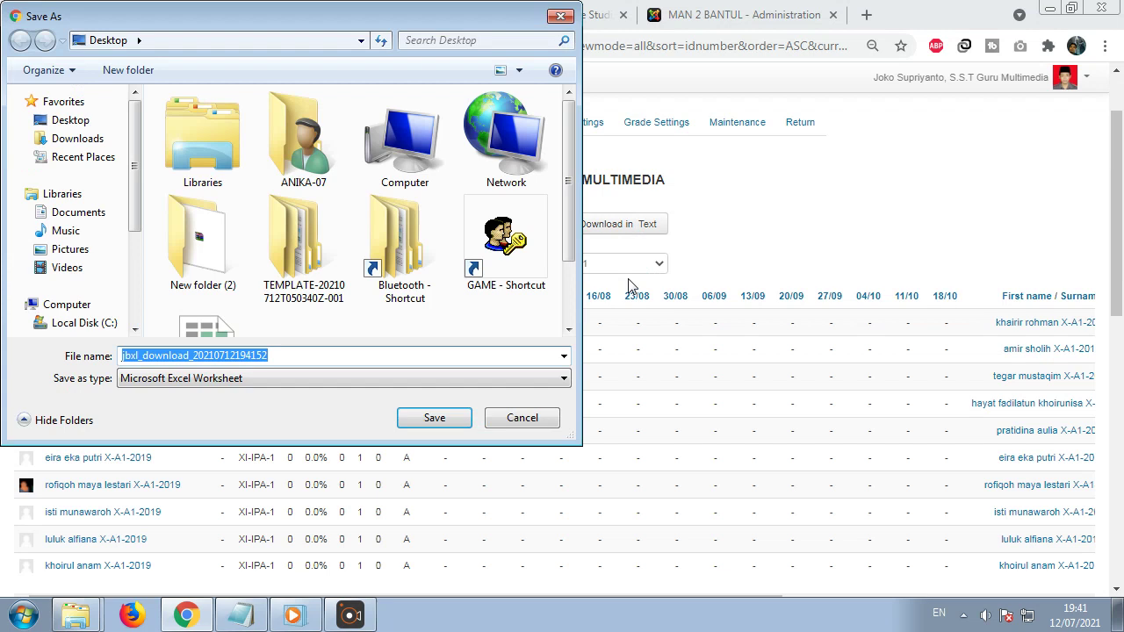
pyautogui.click(434, 418)
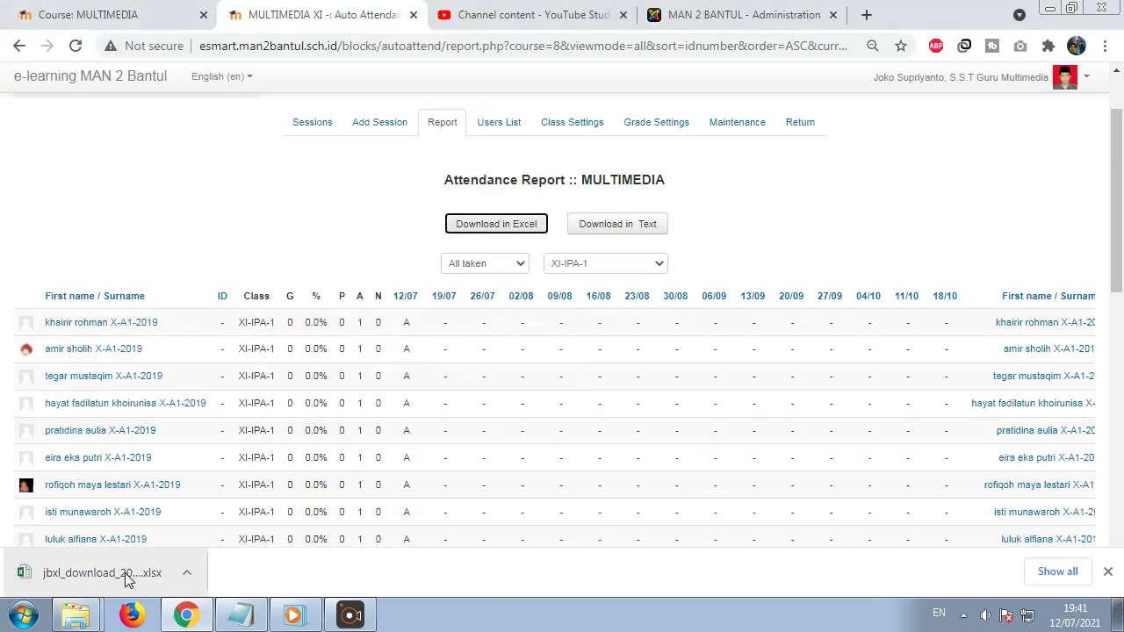
pyautogui.click(123, 576)
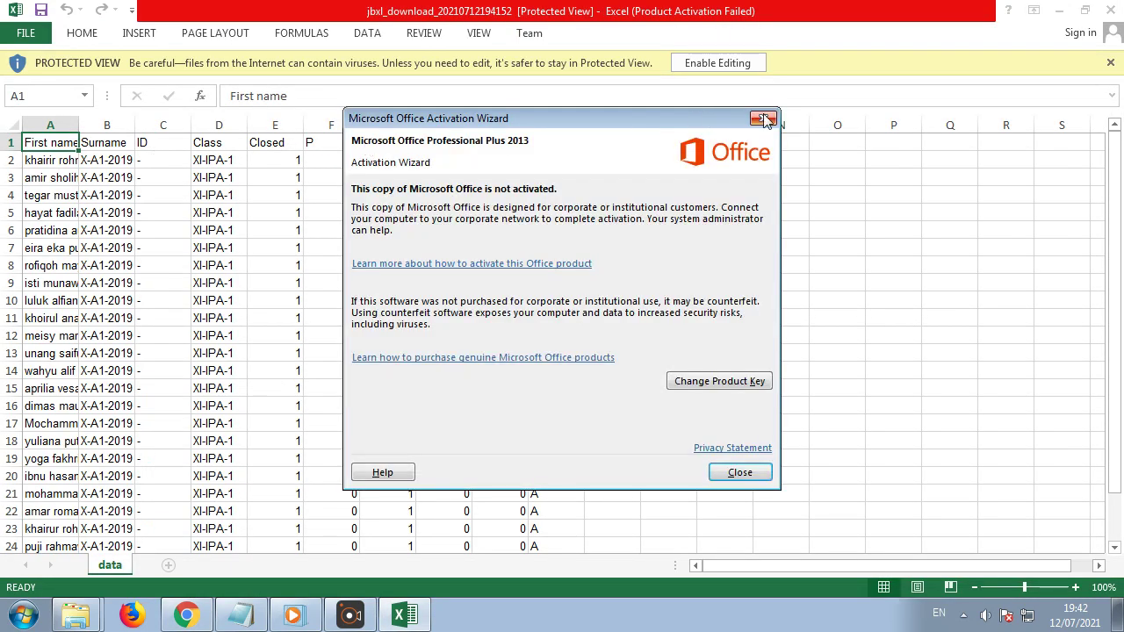
pyautogui.click(764, 121)
pyautogui.click(725, 63)
pyautogui.click(1109, 10)
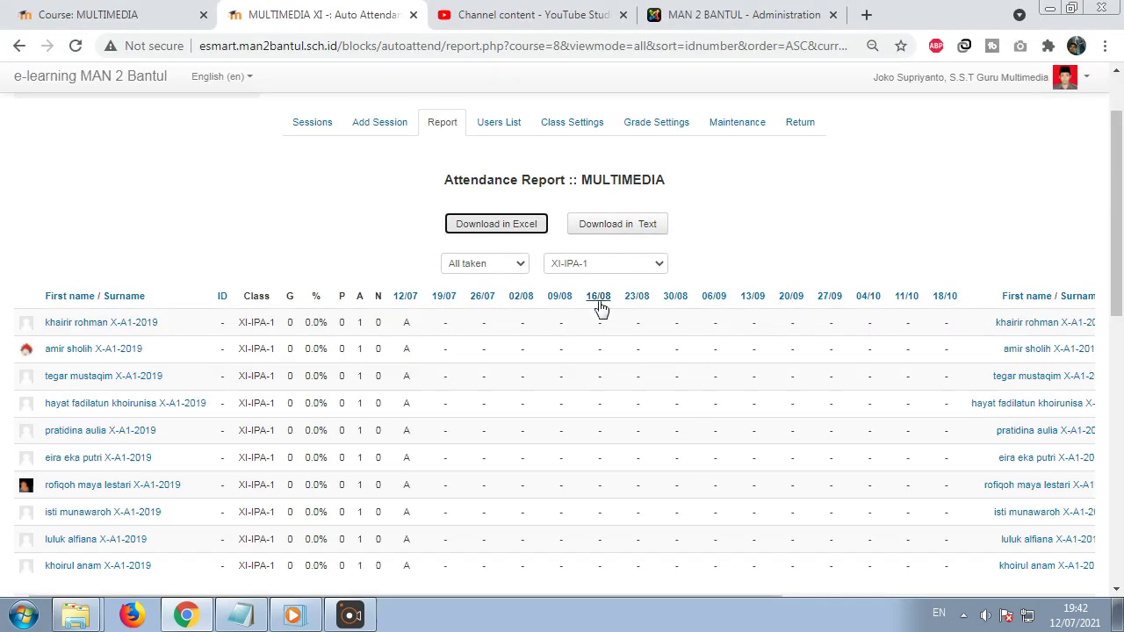
# Switch the attendance report to the XI-IPS-1 dan XI-IPS-3 class
pyautogui.click(588, 264)
pyautogui.click(584, 330)
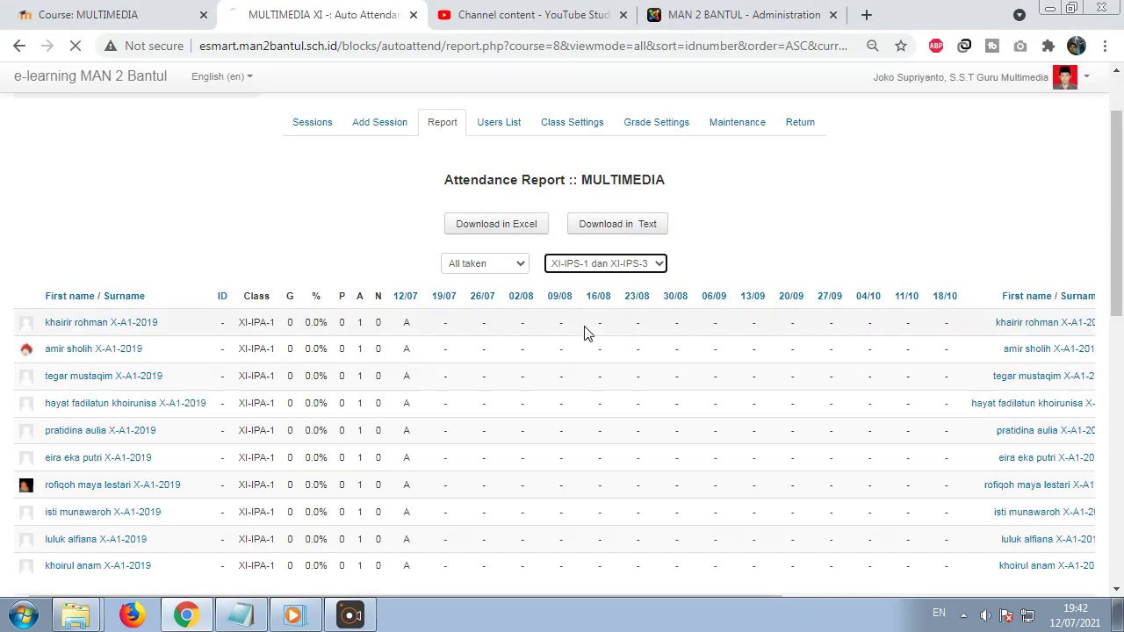
# Compare the attendance reports of XI-IPS-1 dan XI-IPS-3 and XI-IPA-1, ending with the report filtered to XI-IPS-1 dan XI-IPS-3
pyautogui.scroll(-2, 615, 334)
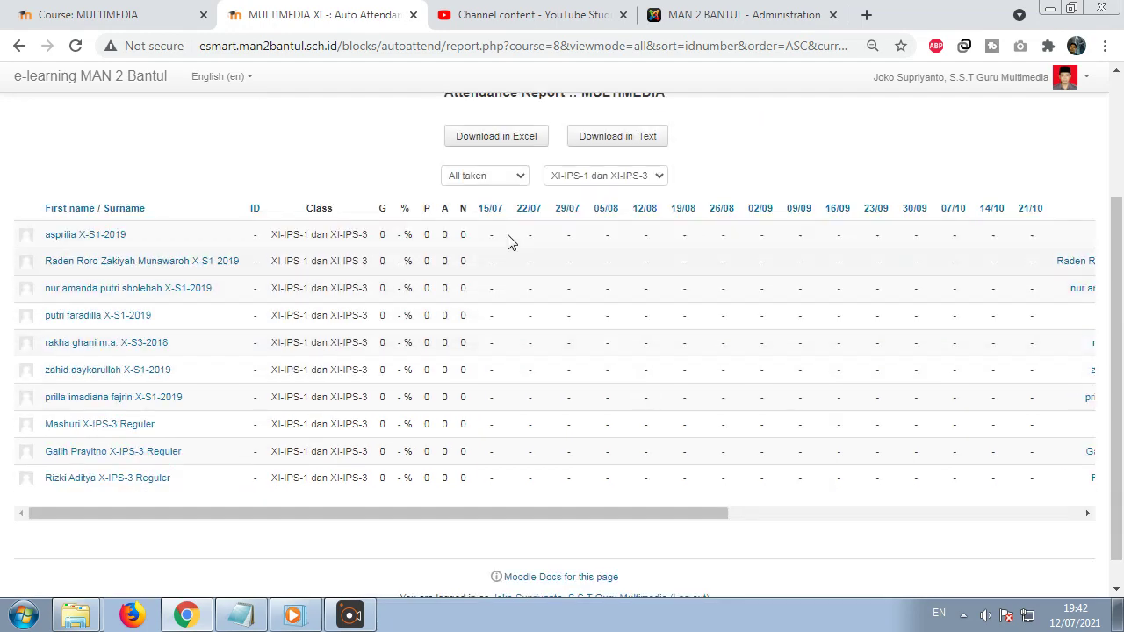
pyautogui.click(614, 180)
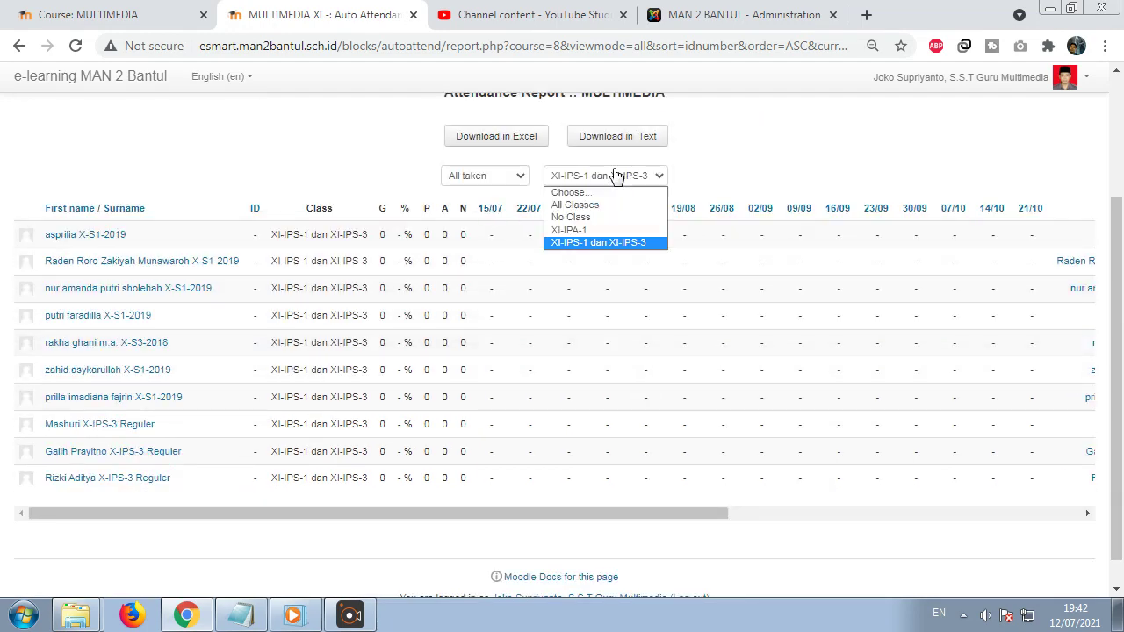
pyautogui.click(582, 232)
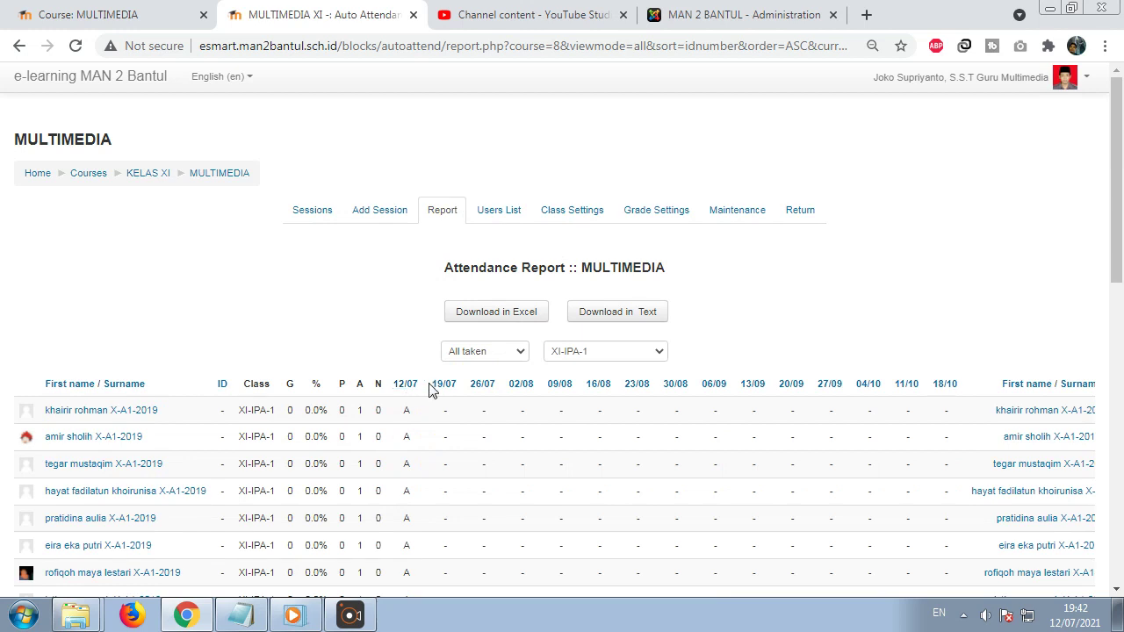
pyautogui.click(587, 355)
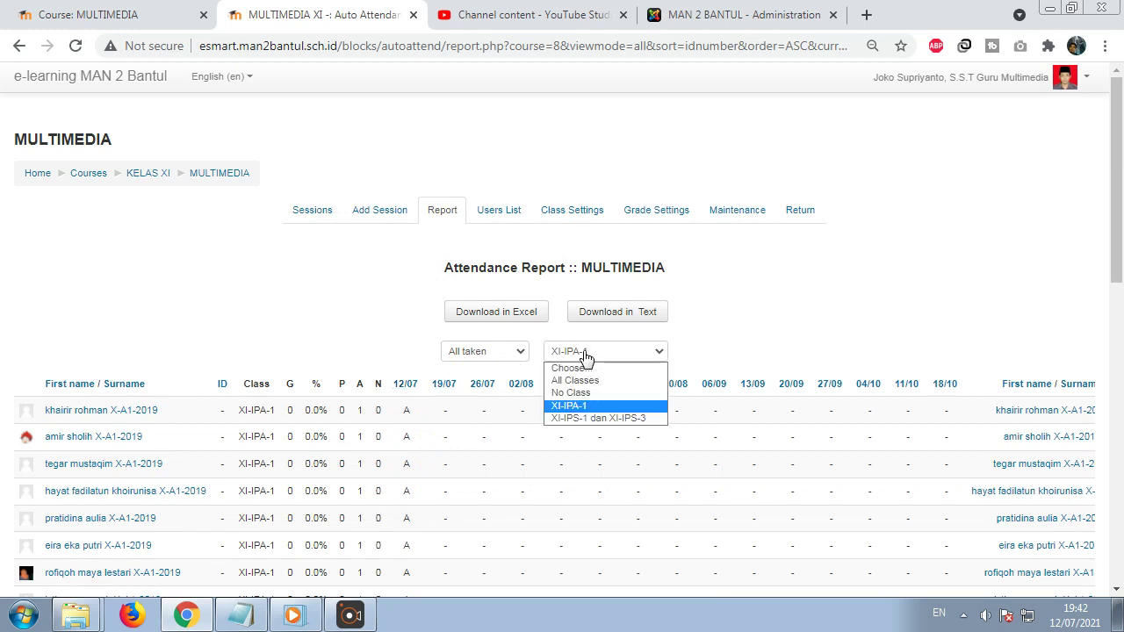
pyautogui.click(569, 420)
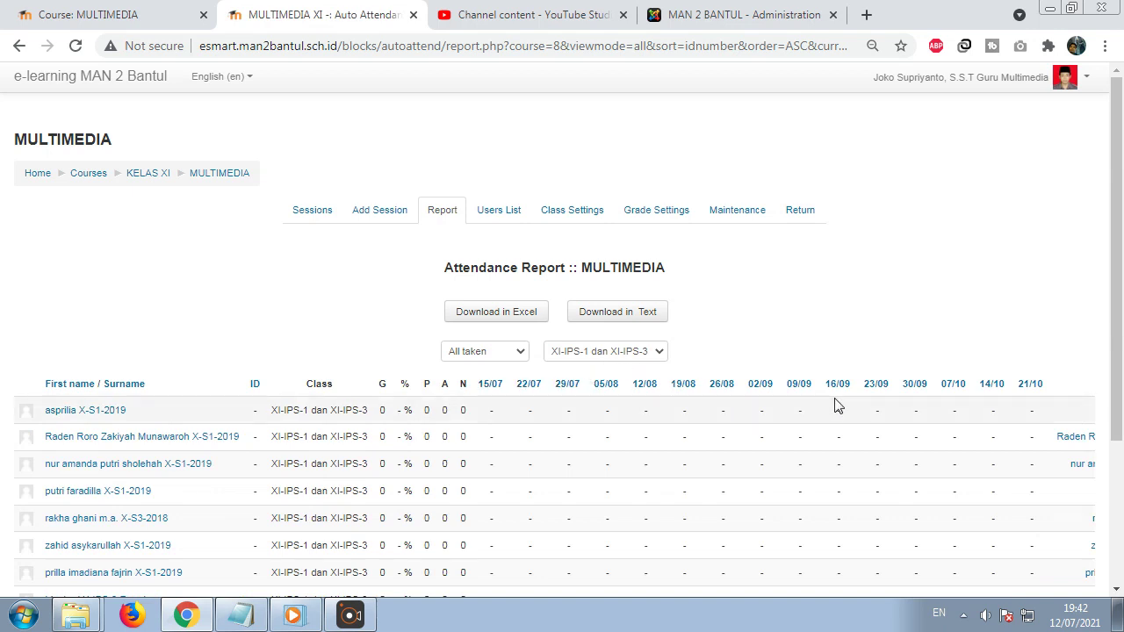
# Download the XI-IPS-1 dan XI-IPS-3 attendance report as a Microsoft Excel worksheet and open the file in Excel
pyautogui.click(492, 318)
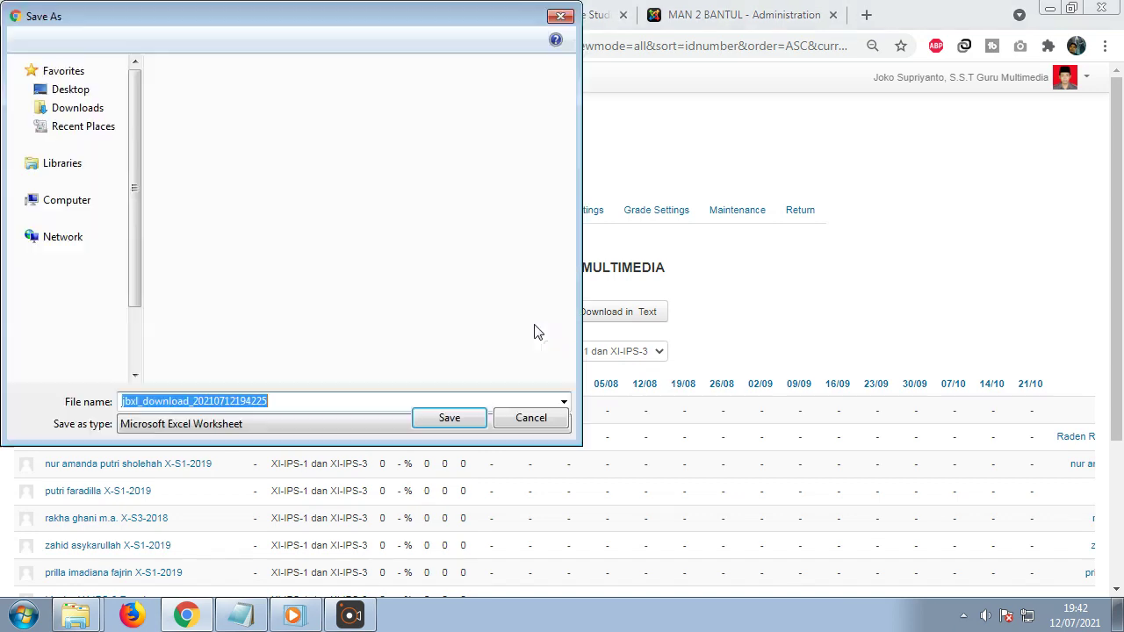
pyautogui.click(441, 419)
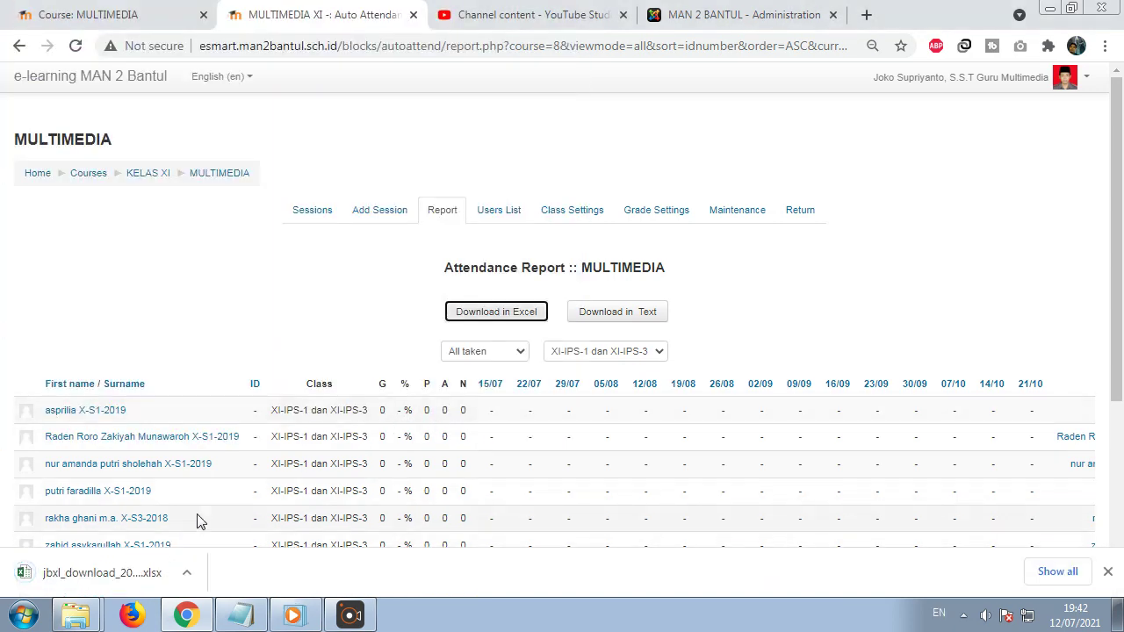
pyautogui.click(106, 567)
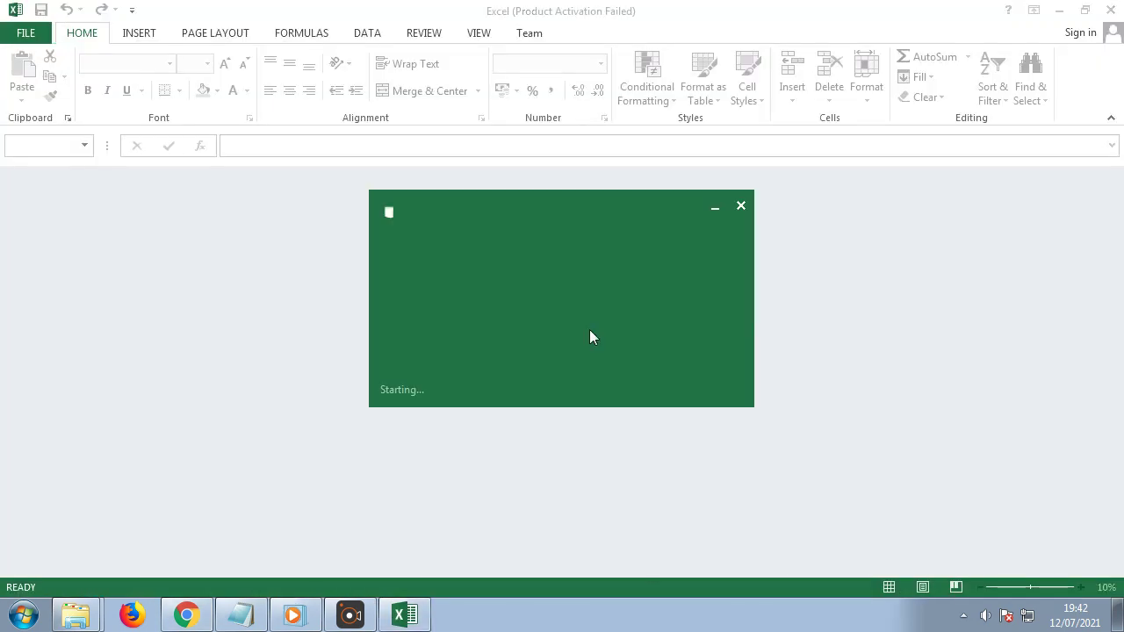
# Fit the Class and Surname columns to their contents, inspect the attendance figures in F2:I11, and close the workbook
pyautogui.click(770, 115)
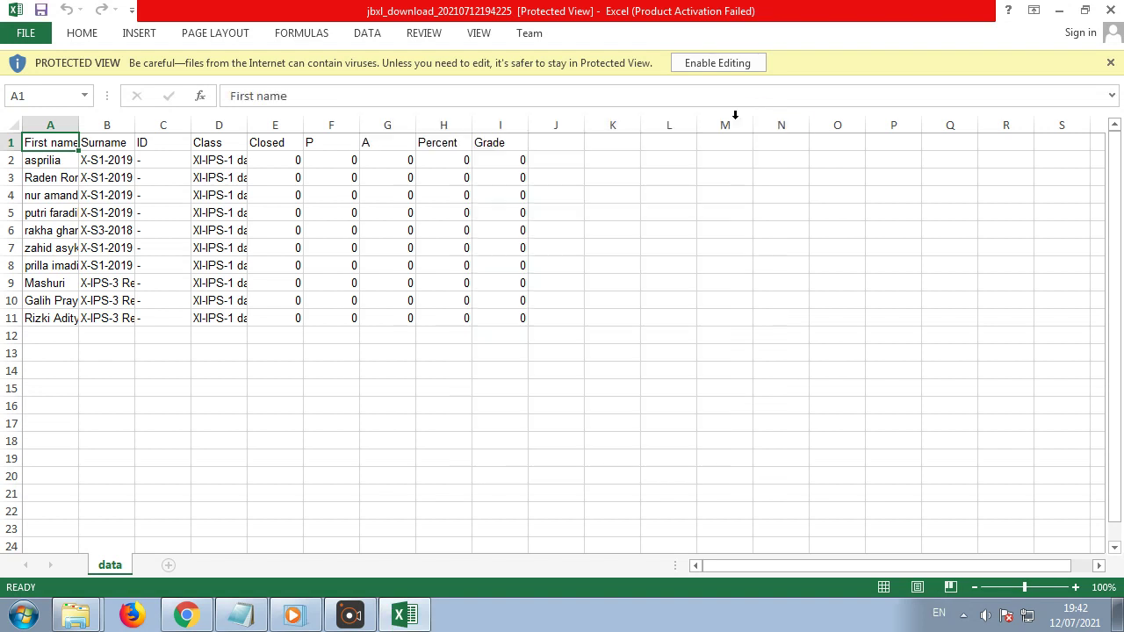
pyautogui.doubleClick(247, 129)
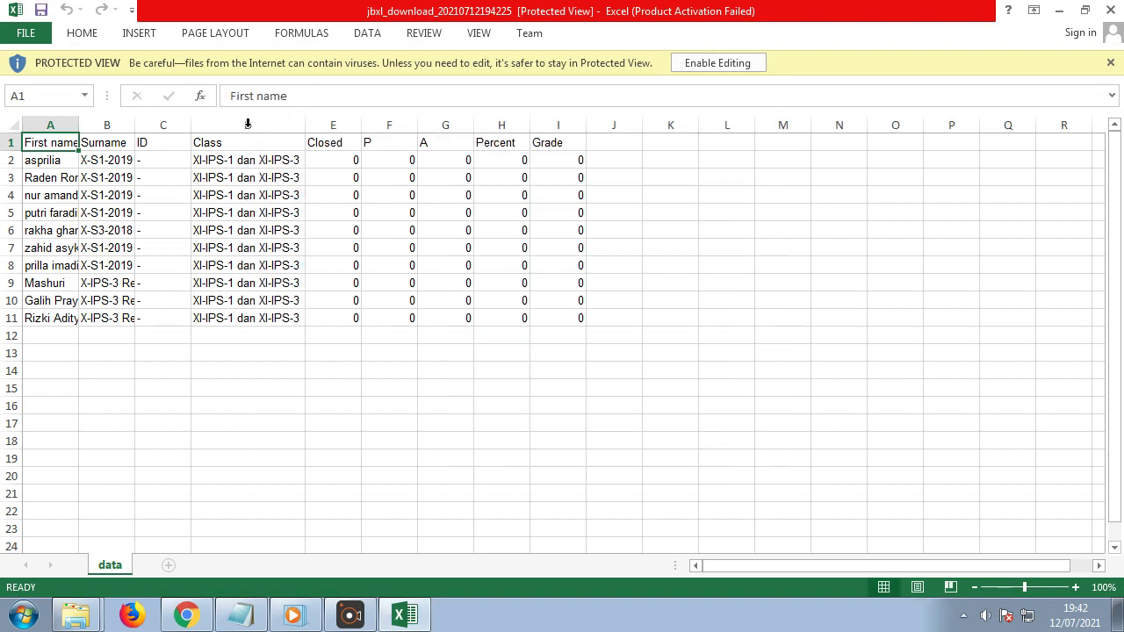
pyautogui.doubleClick(136, 128)
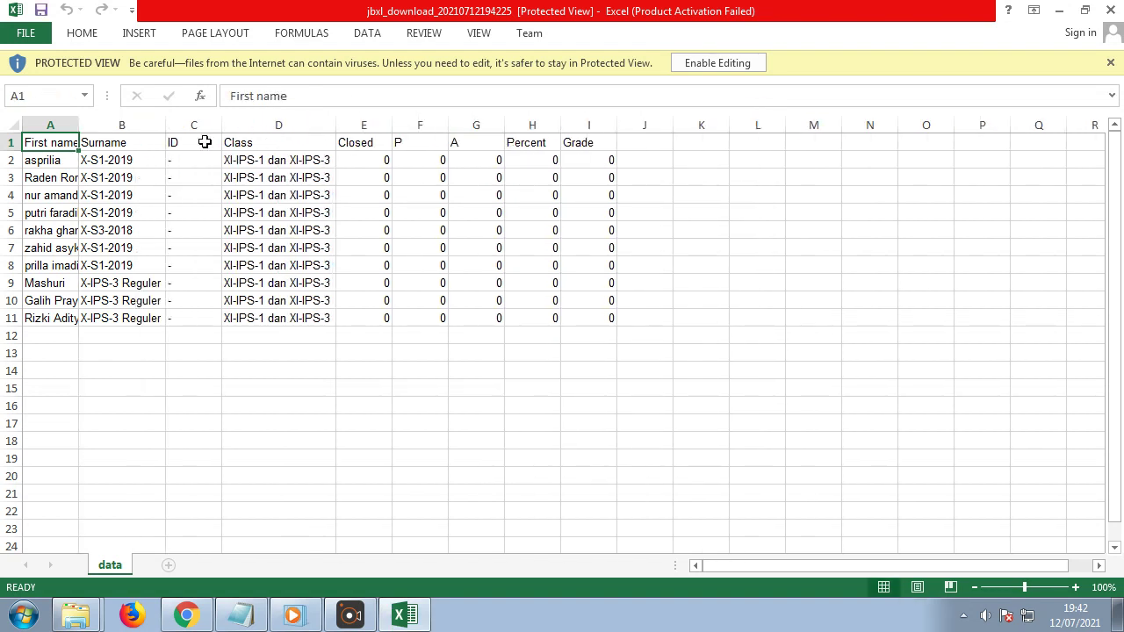
pyautogui.moveTo(420, 160); pyautogui.dragTo(588, 316)
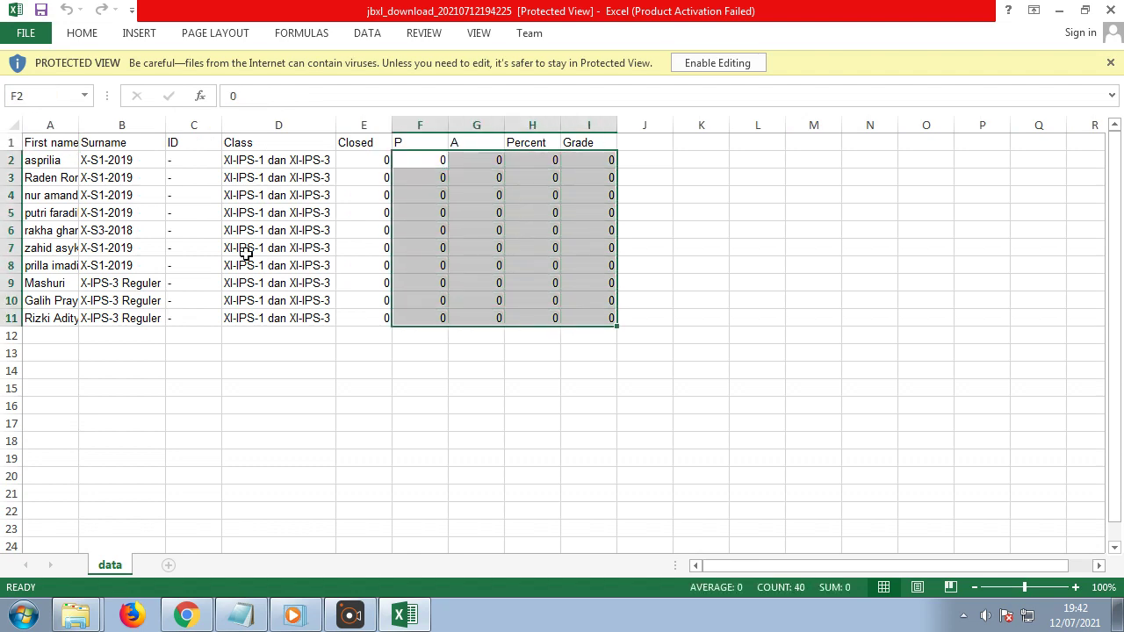
pyautogui.click(1110, 10)
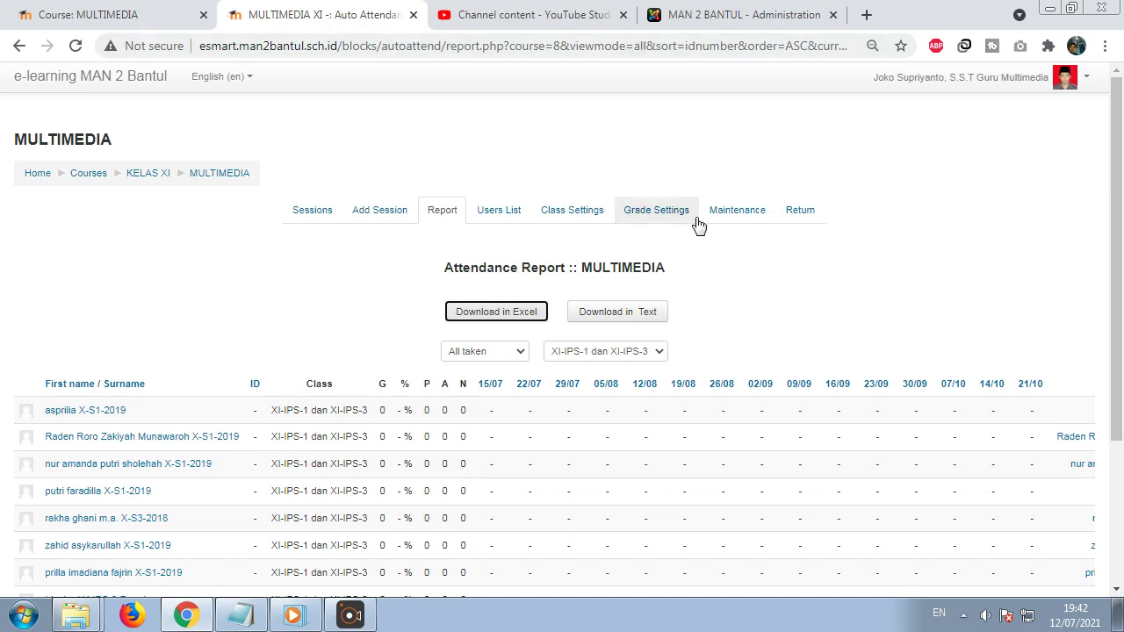
# Open the grade settings, review the acronyms and grades for Present, Absent and Not Called, and update the settings
pyautogui.click(647, 214)
pyautogui.scroll(-3, 718, 348)
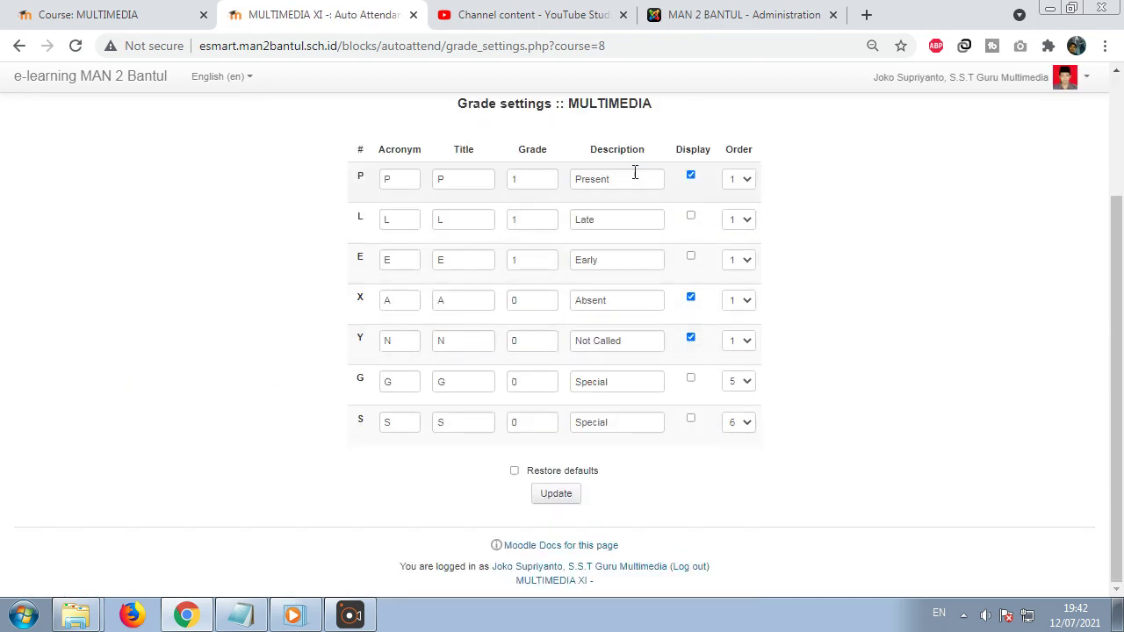
pyautogui.doubleClick(384, 178)
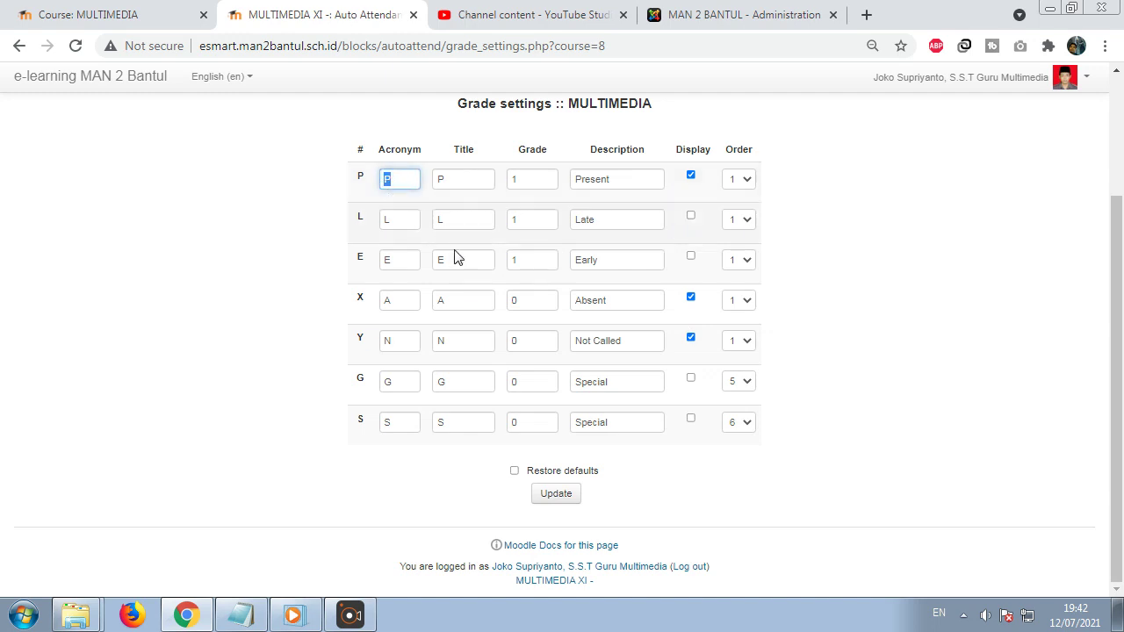
pyautogui.doubleClick(389, 300)
pyautogui.doubleClick(404, 340)
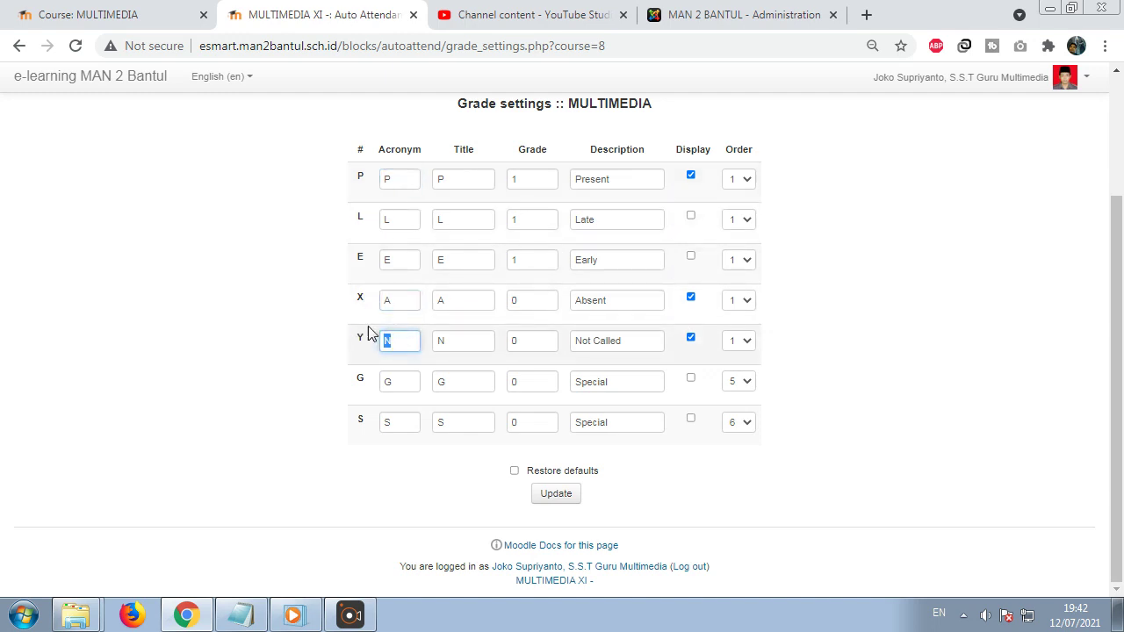
pyautogui.doubleClick(533, 179)
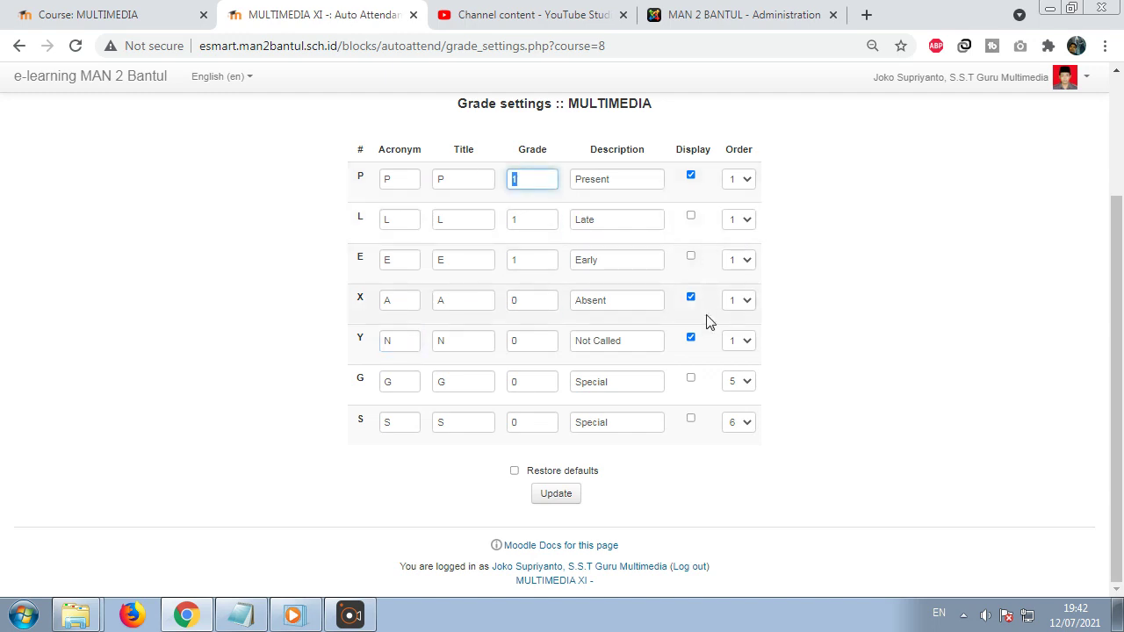
pyautogui.doubleClick(516, 300)
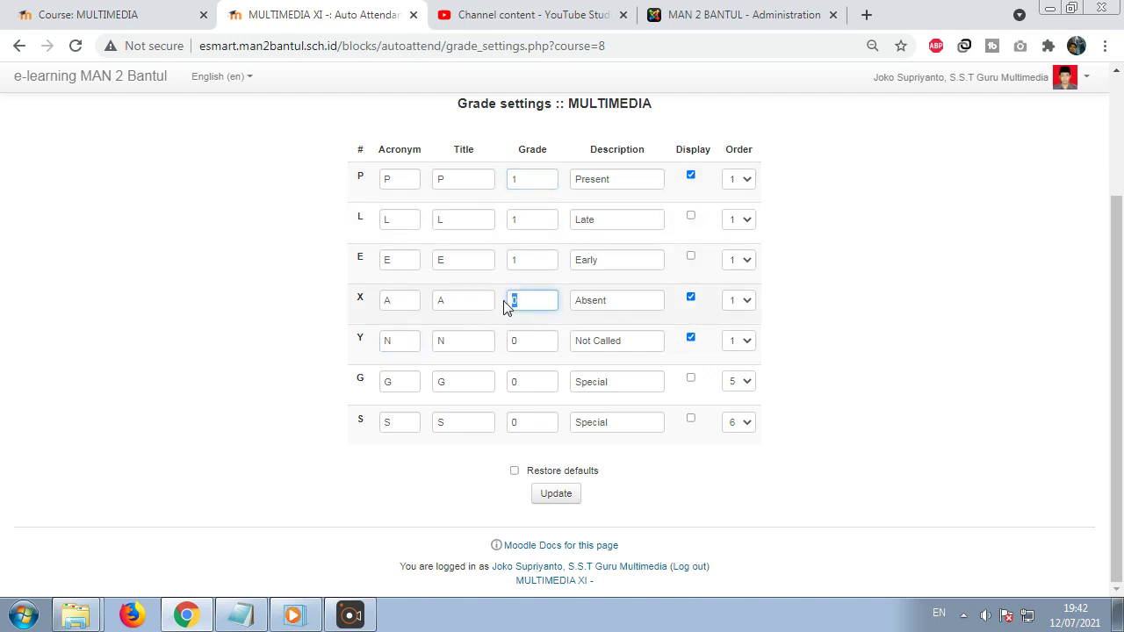
pyautogui.doubleClick(535, 341)
pyautogui.click(556, 492)
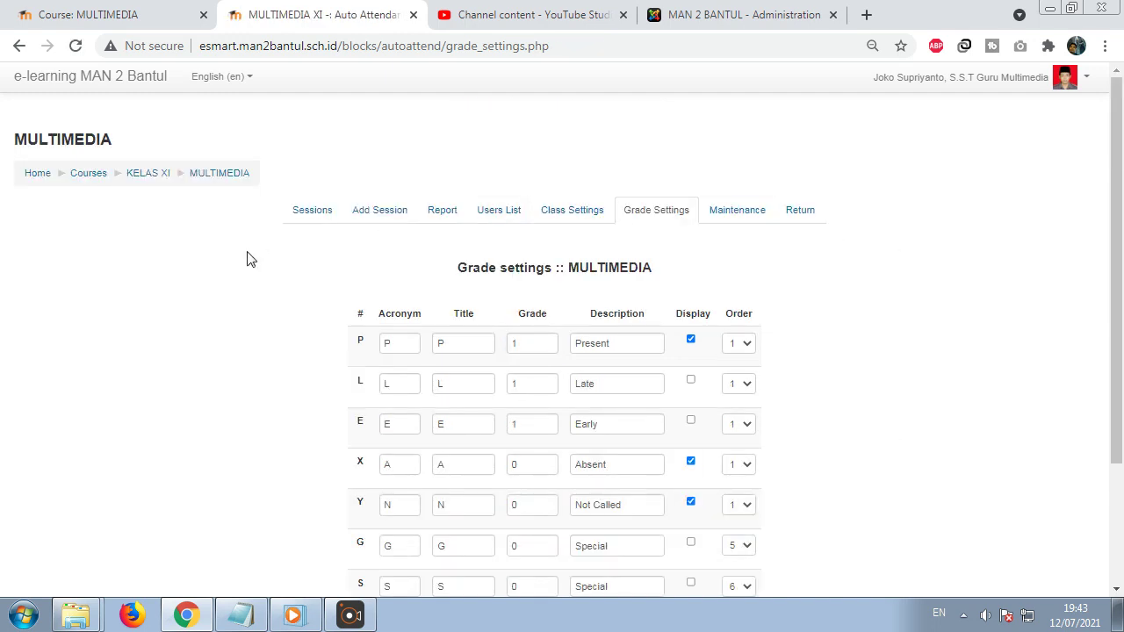
# Review the course's session list, filtering it by XI-IPA-1 and by XI-IPS-1 dan XI-IPS-3
pyautogui.click(321, 217)
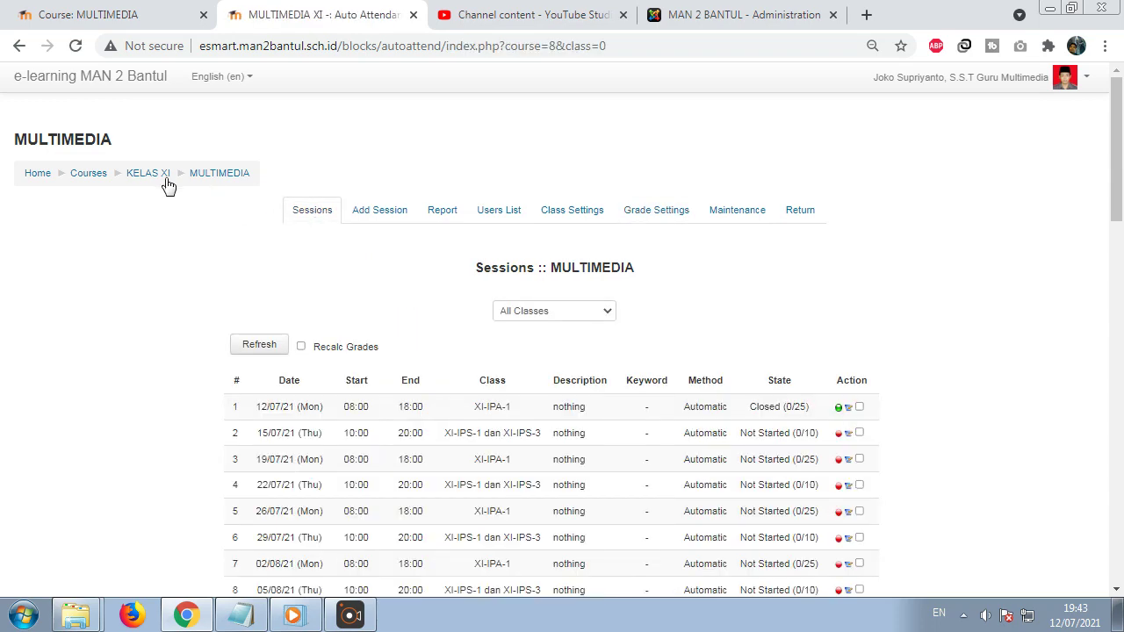
pyautogui.scroll(-5, 431, 381)
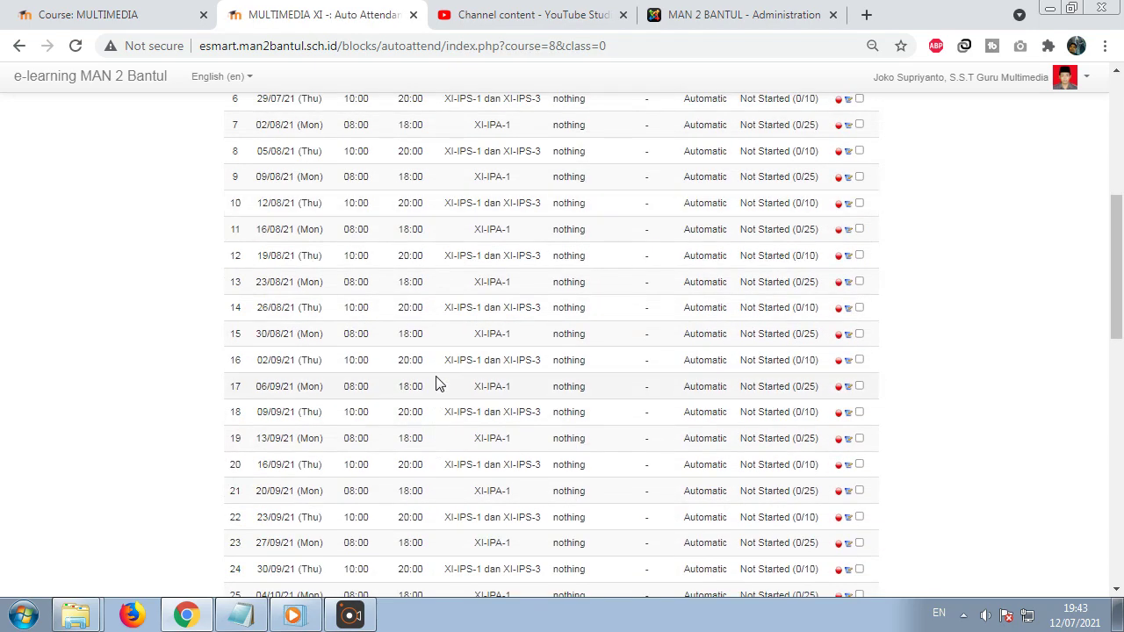
pyautogui.scroll(3, 439, 385)
pyautogui.click(562, 135)
pyautogui.click(546, 175)
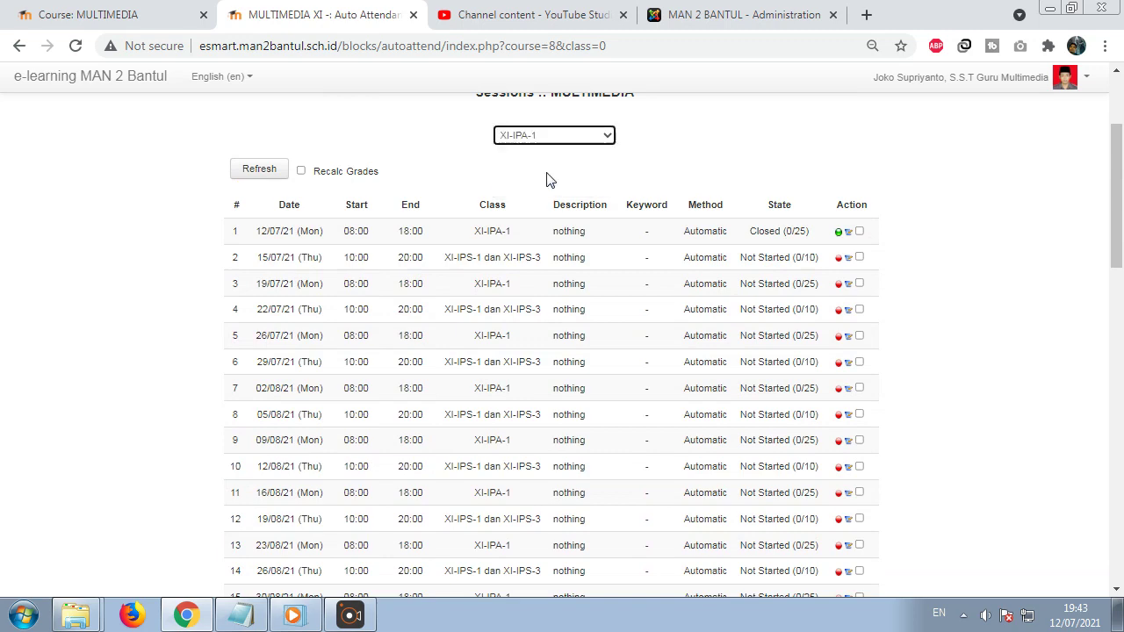
pyautogui.click(569, 311)
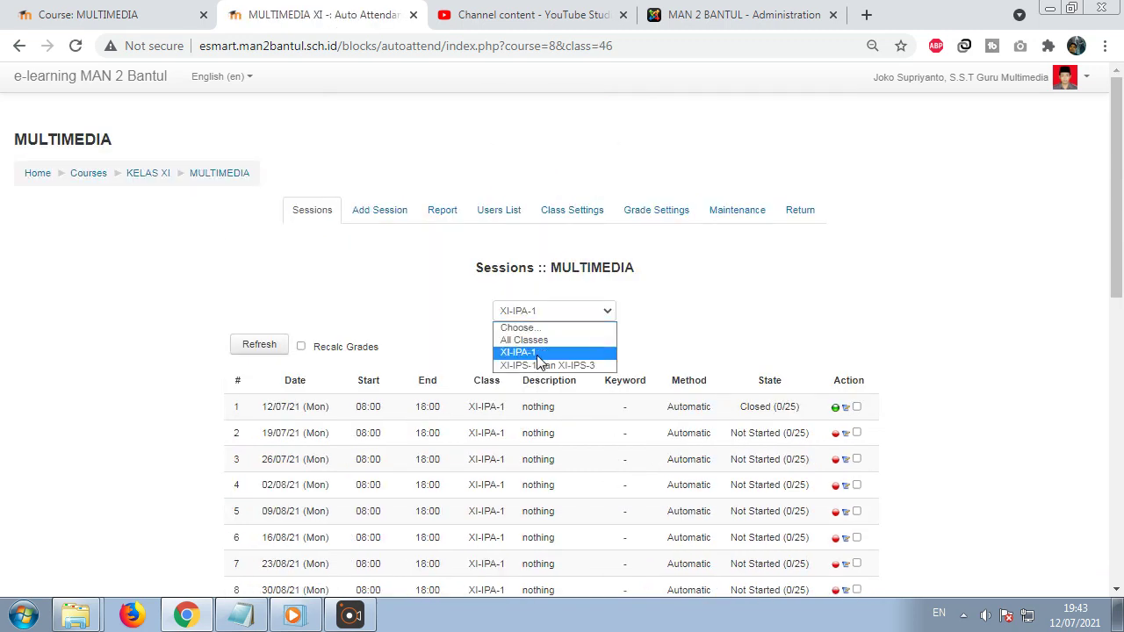
pyautogui.click(542, 364)
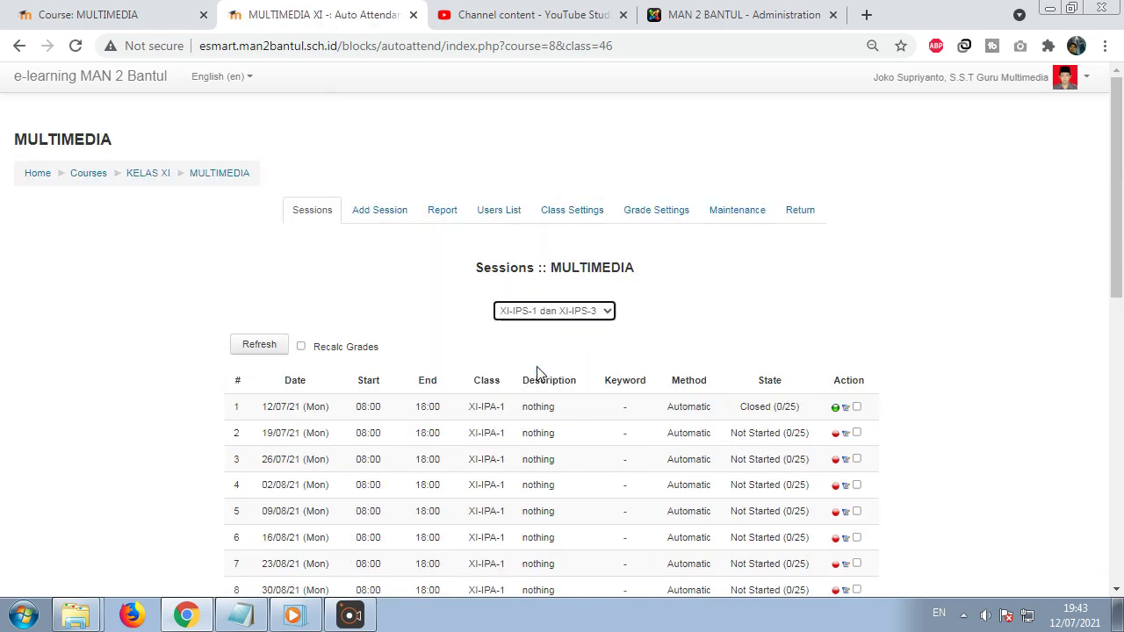
# Open the MULTIMEDIA course from page 3 of the KELAS XI category, consulting the XI-IPA-1 schedule in the Notepad note on the way
pyautogui.click(148, 175)
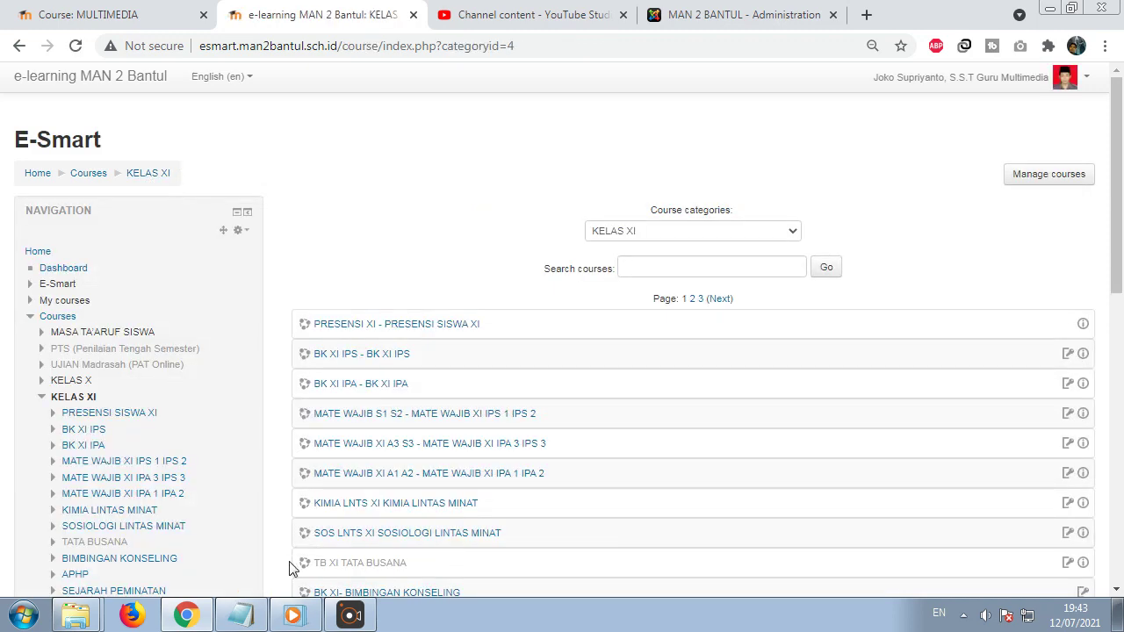
pyautogui.scroll(-5, 414, 446)
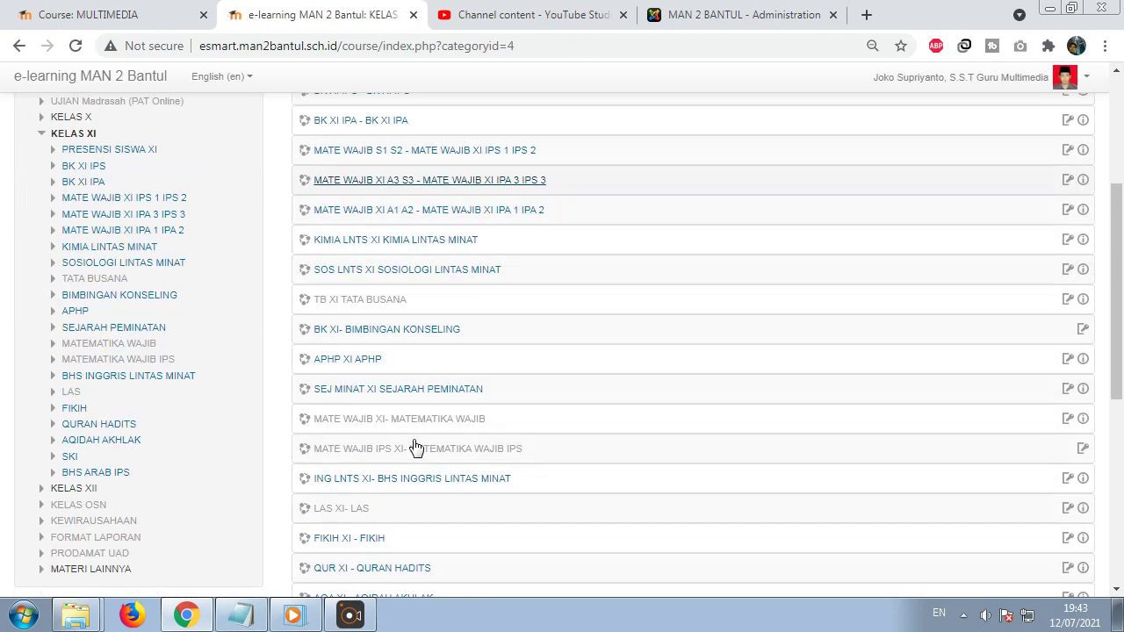
pyautogui.hotkey('alt', 'Tab')
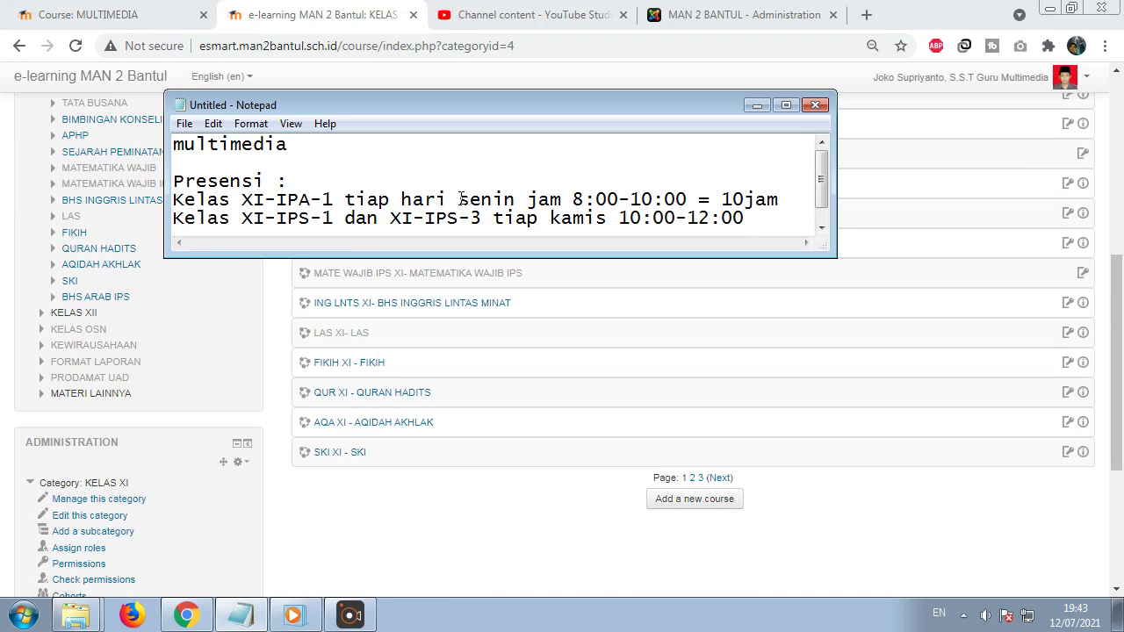
pyautogui.moveTo(460, 198); pyautogui.dragTo(608, 198)
pyautogui.click(358, 21)
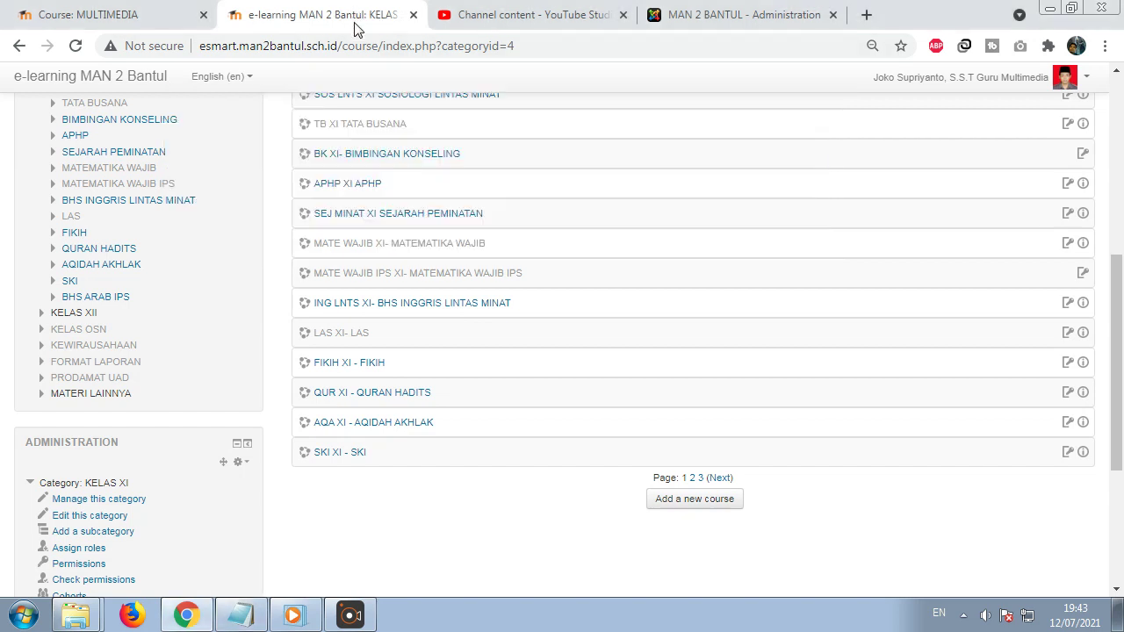
pyautogui.click(699, 478)
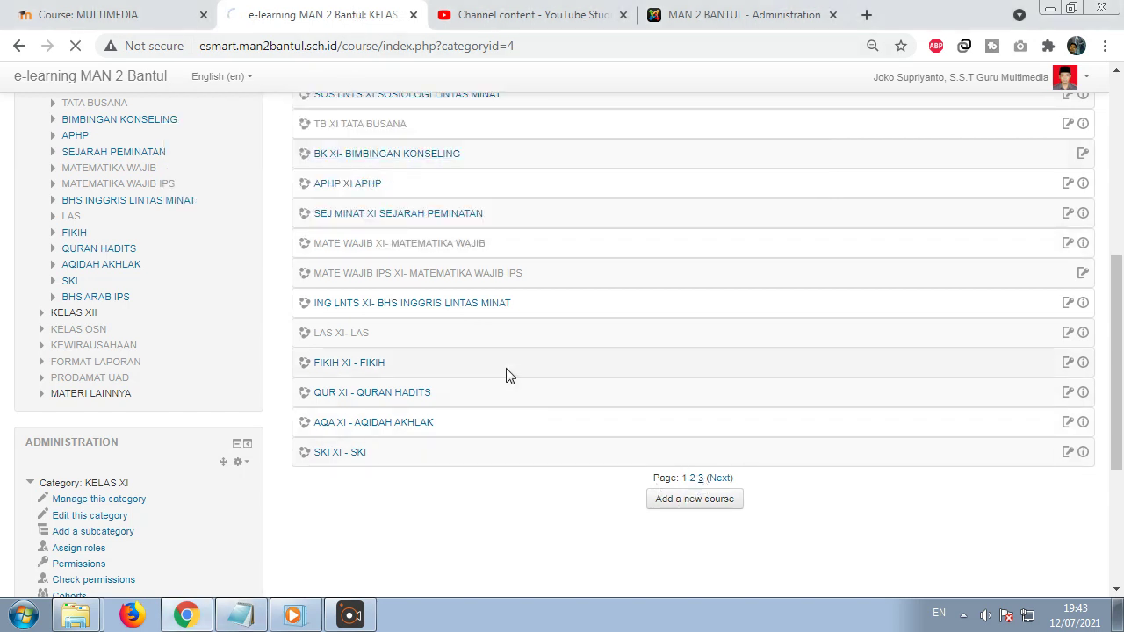
pyautogui.click(435, 356)
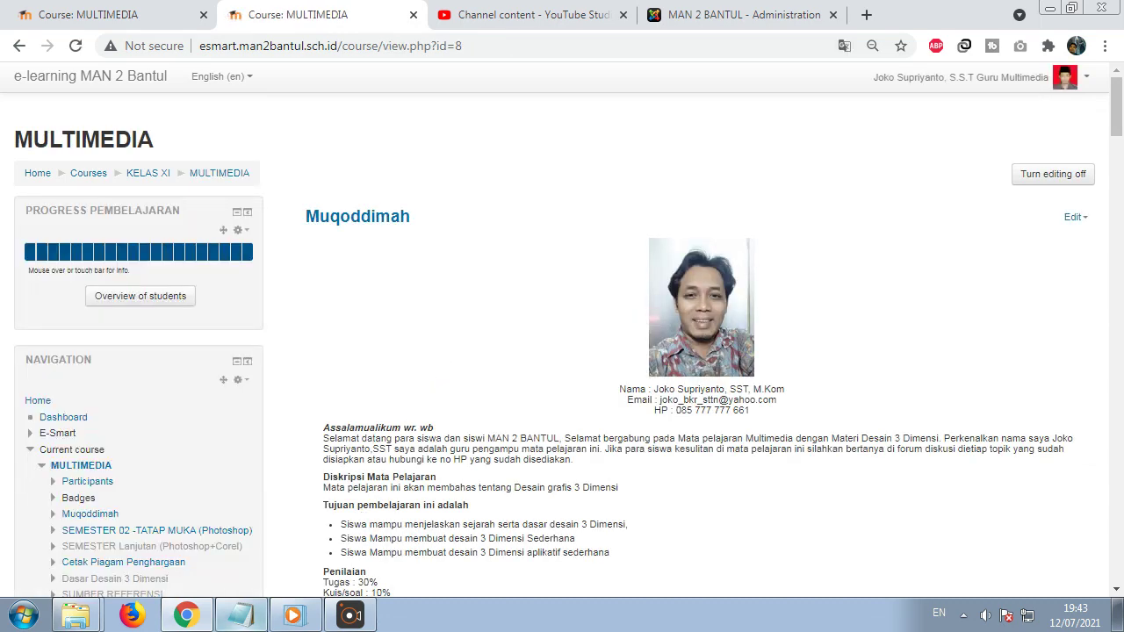
# Review both classes' attendance schedules in the Notepad note alongside the MULTIMEDIA course page
pyautogui.click(244, 616)
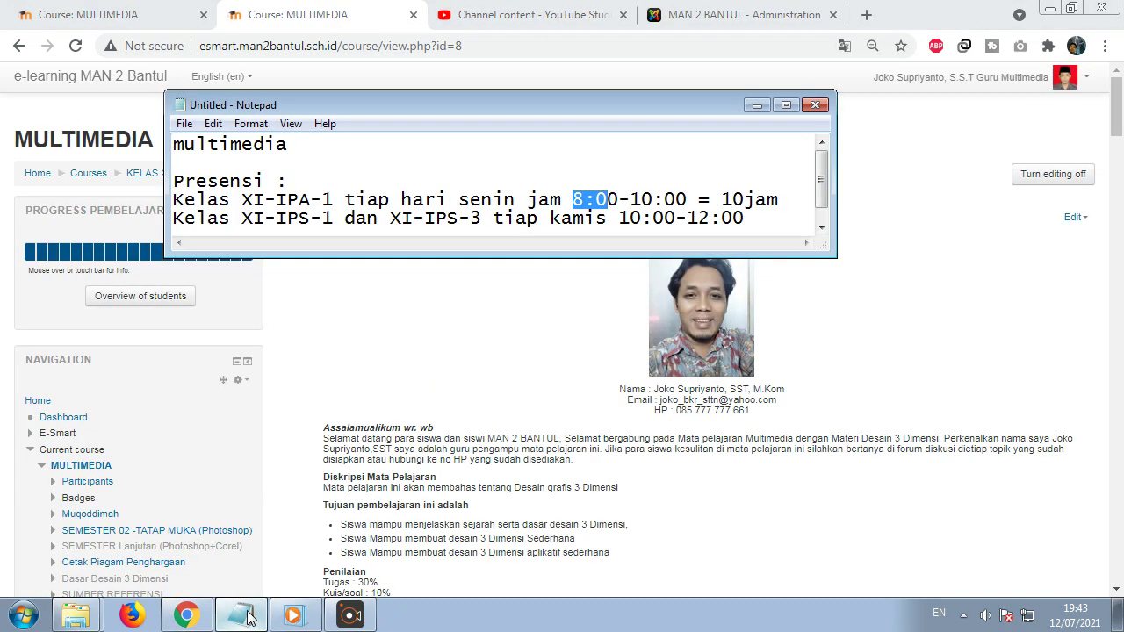
pyautogui.click(324, 220)
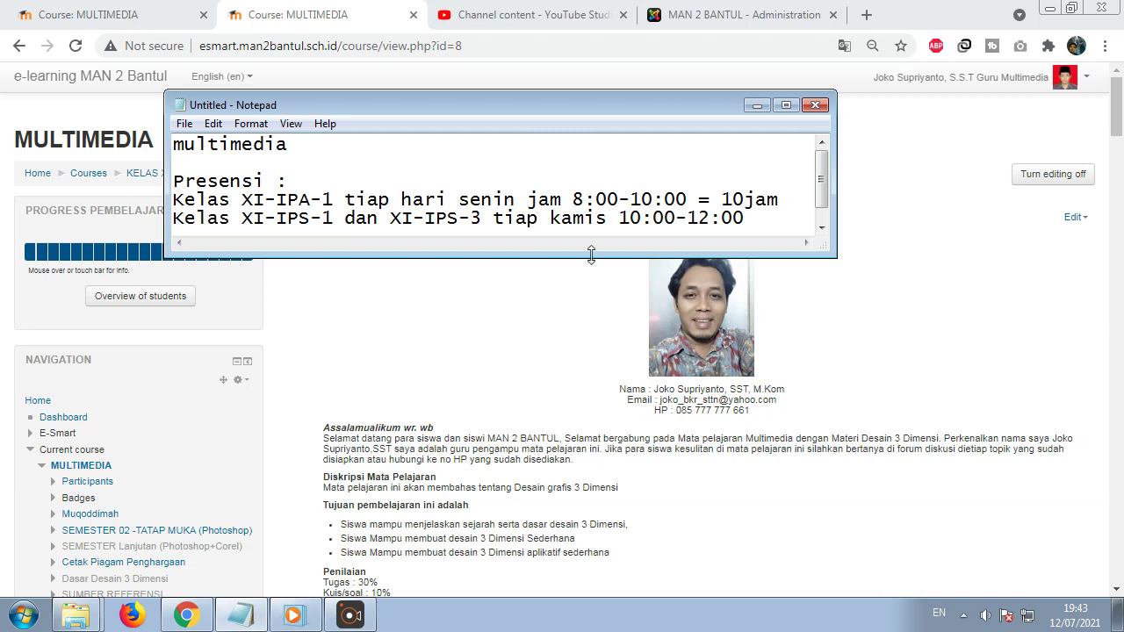
pyautogui.click(507, 369)
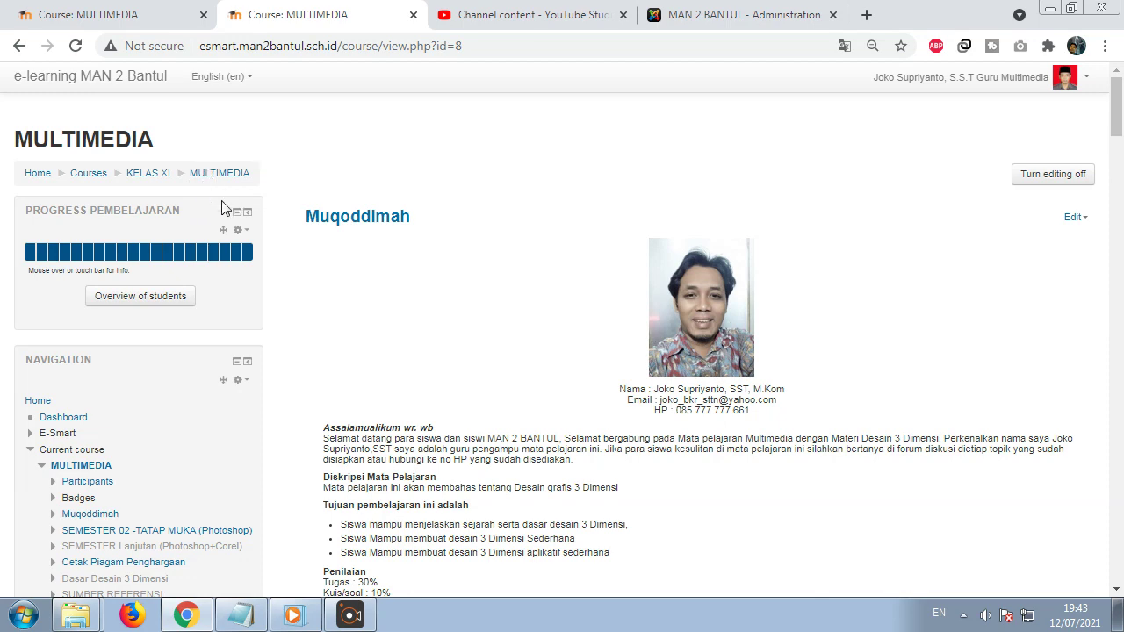
pyautogui.scroll(-2, 418, 355)
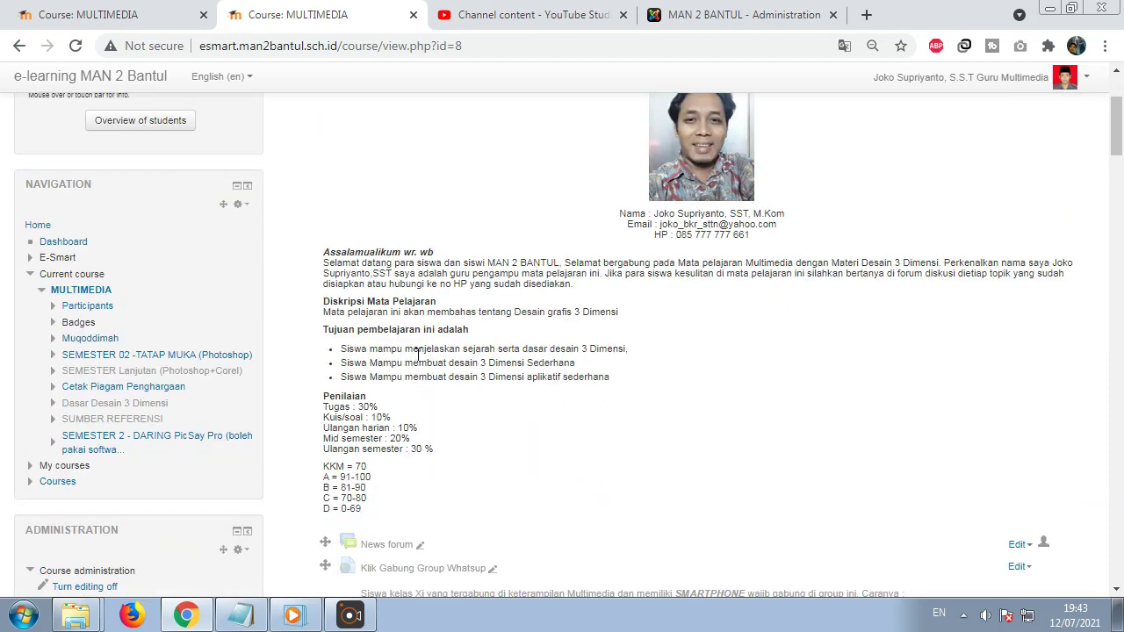
pyautogui.click(244, 610)
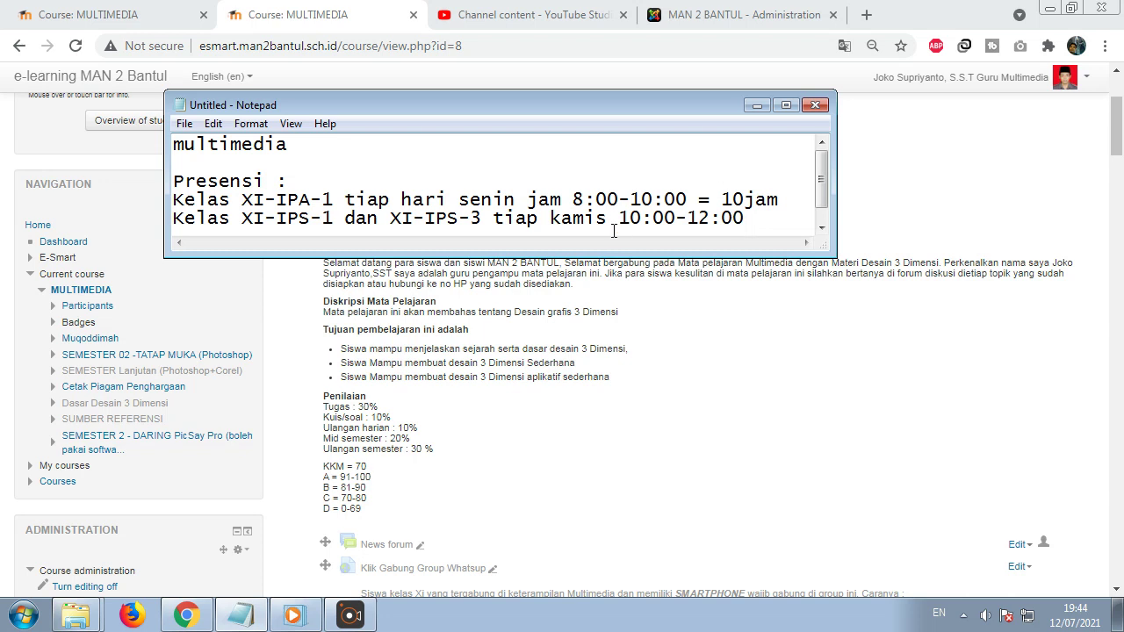
# Check both classes' attendance days in the Notepad note, and look through the MULTIMEDIA course page to the Auto Attendance block
pyautogui.moveTo(482, 200); pyautogui.dragTo(521, 201)
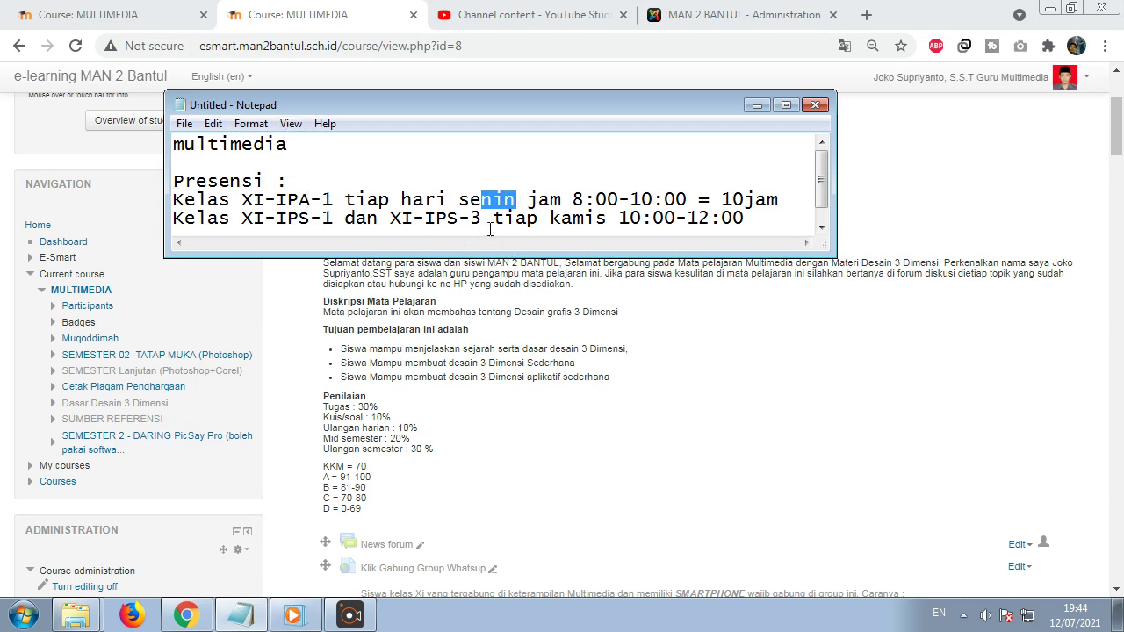
pyautogui.moveTo(491, 218); pyautogui.dragTo(608, 218)
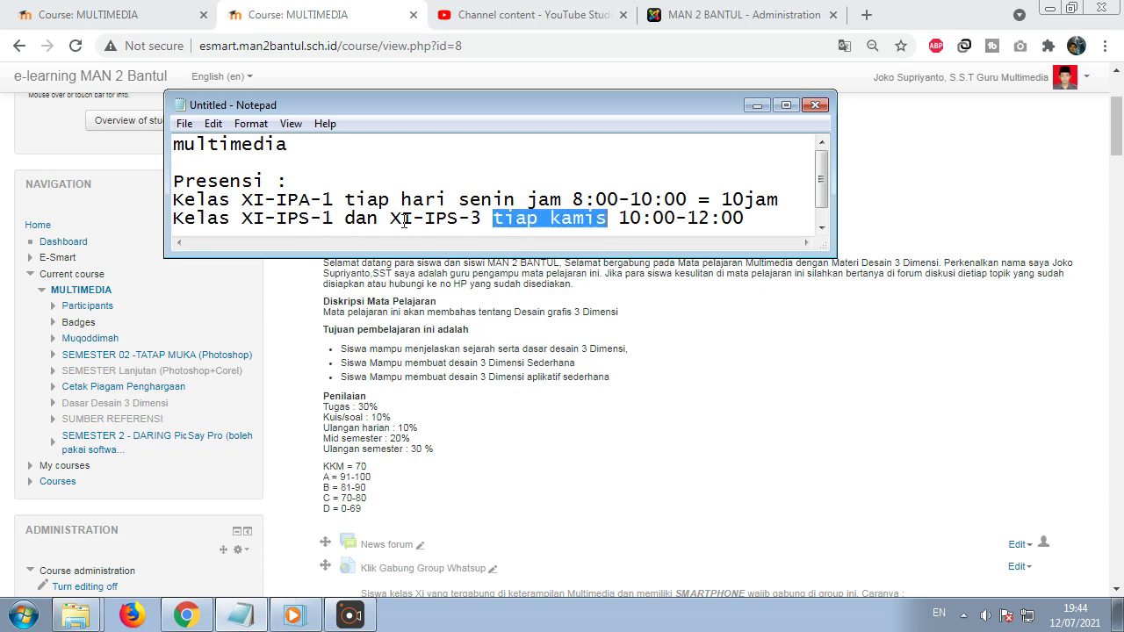
pyautogui.click(347, 18)
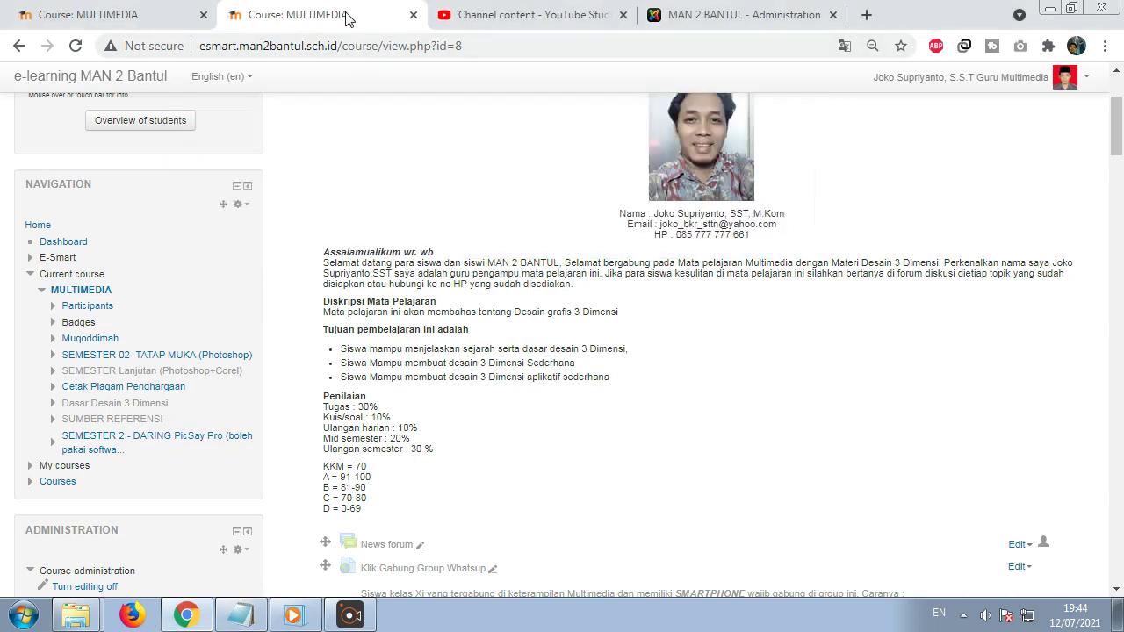
pyautogui.scroll(-3, 289, 338)
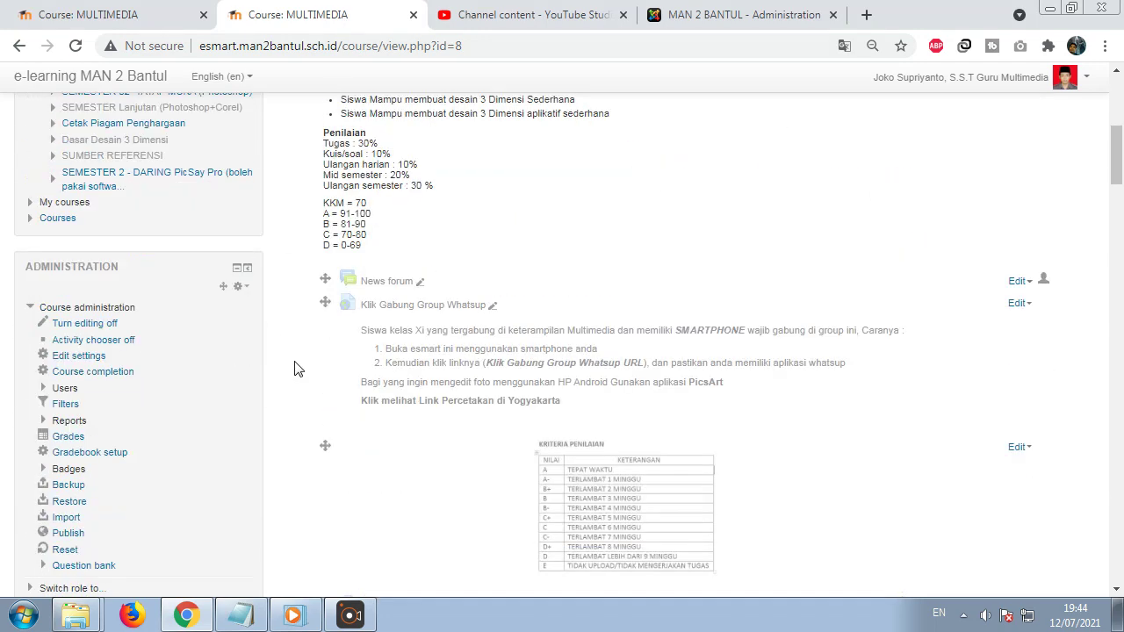
pyautogui.scroll(-3, 297, 367)
pyautogui.scroll(-2, 300, 366)
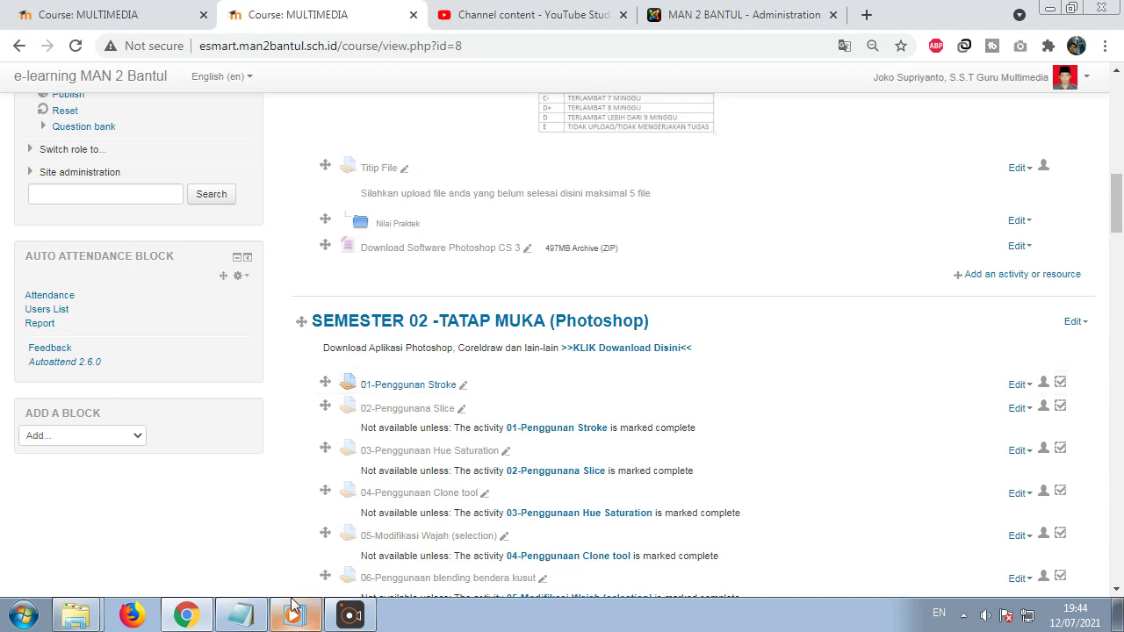
# Return to the Notepad note and review the Presensi schedule lines for XI-IPA-1 and for XI-IPS-1 dan XI-IPS-3
pyautogui.click(239, 614)
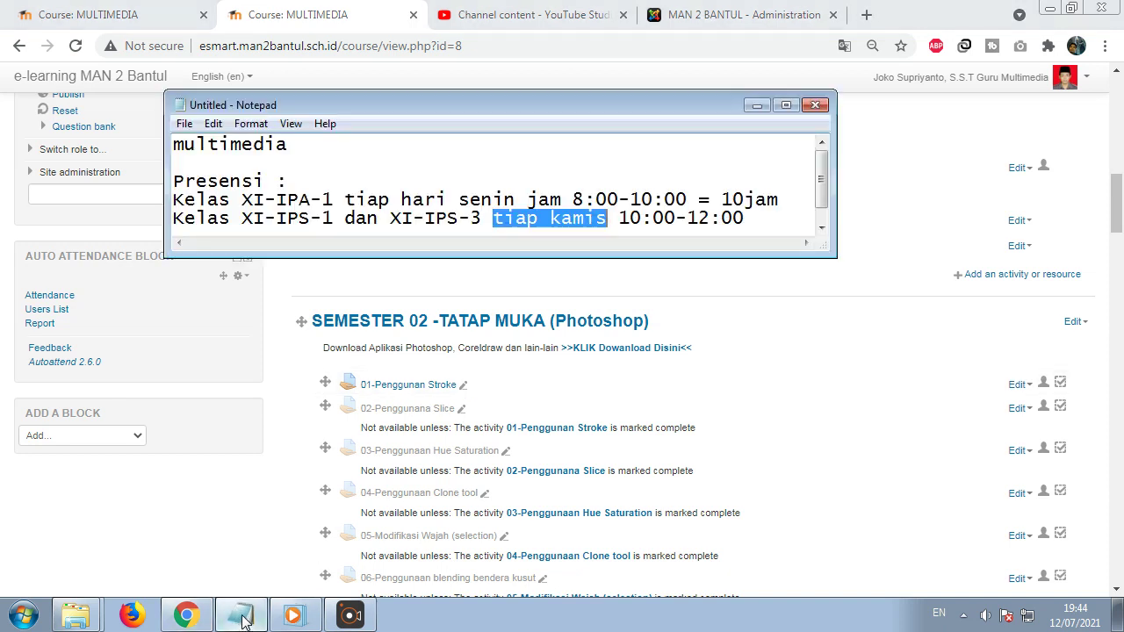
pyautogui.click(375, 222)
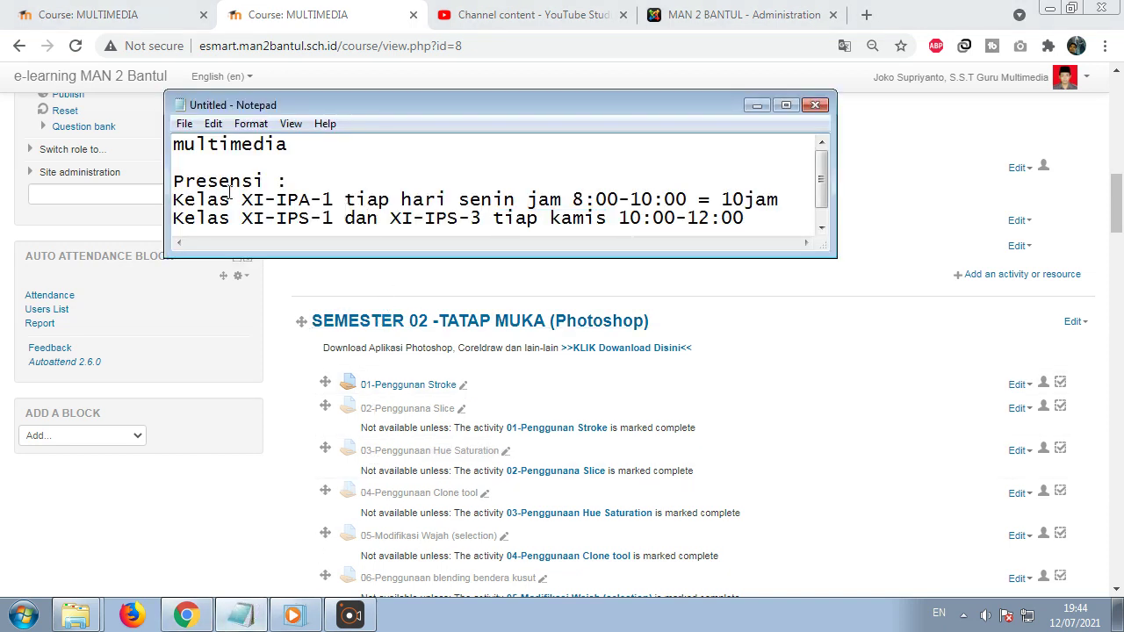
pyautogui.moveTo(178, 199); pyautogui.dragTo(778, 218)
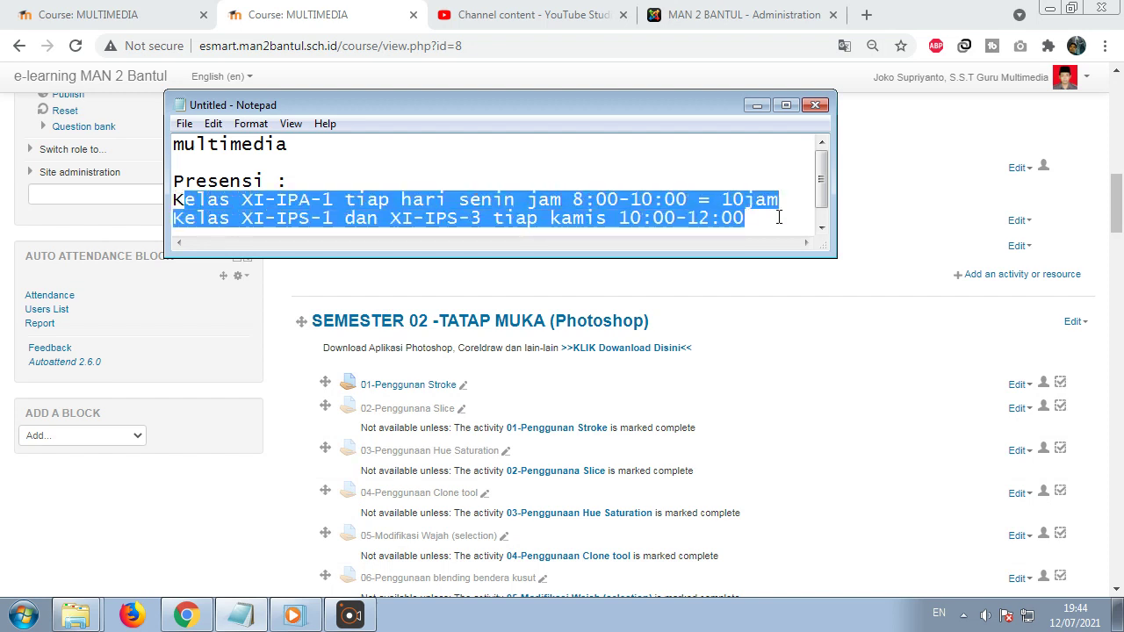
pyautogui.click(573, 201)
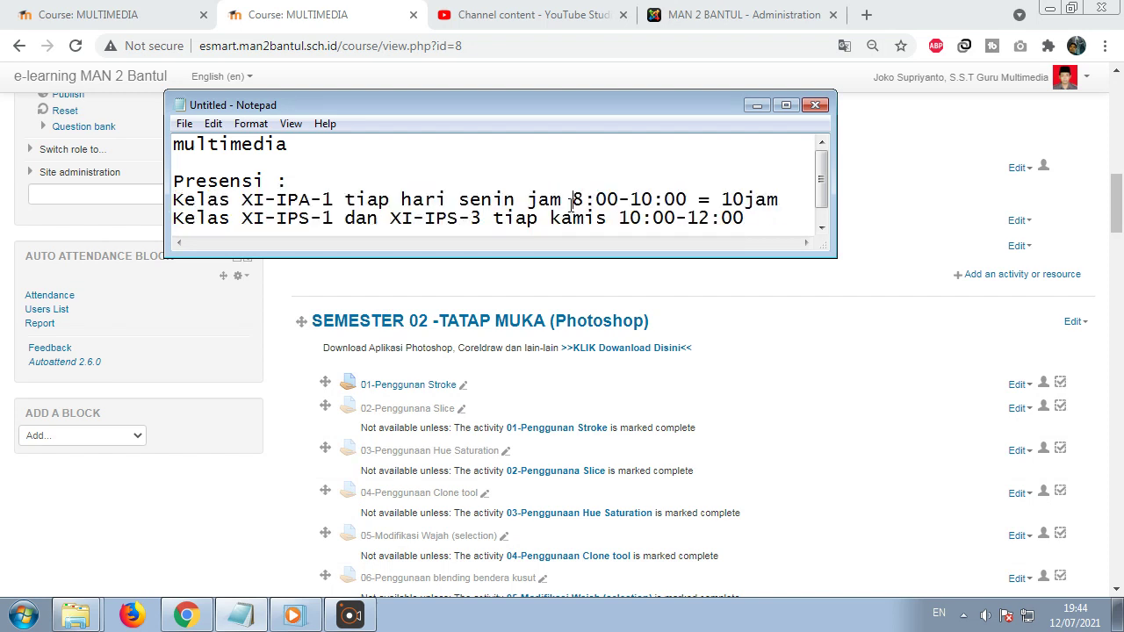
pyautogui.moveTo(743, 218); pyautogui.dragTo(170, 181)
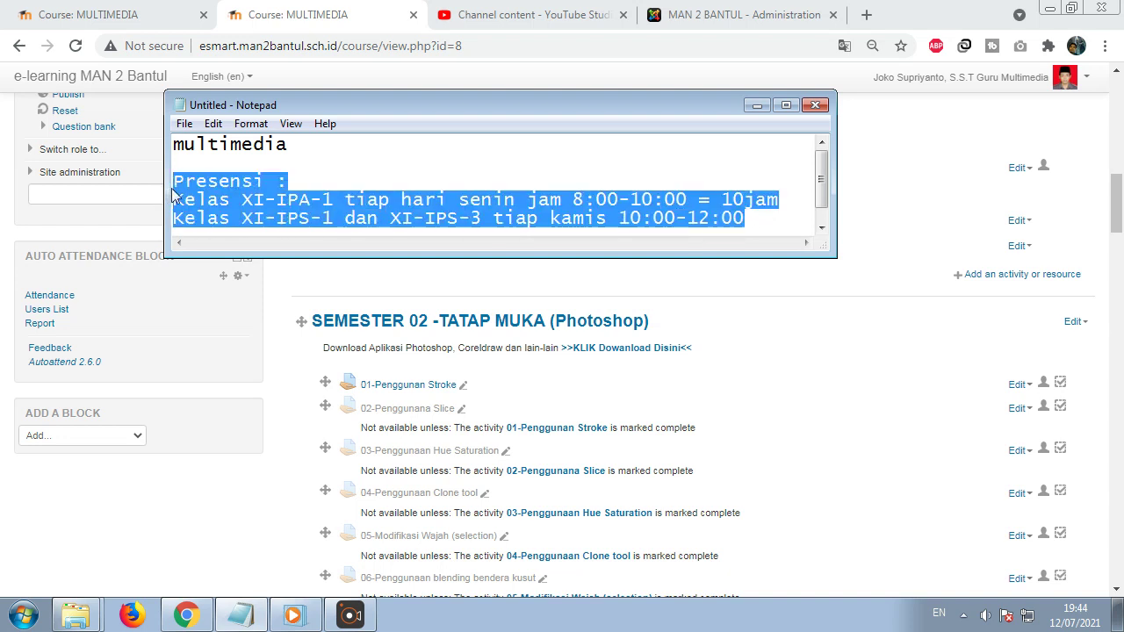
pyautogui.click(235, 182)
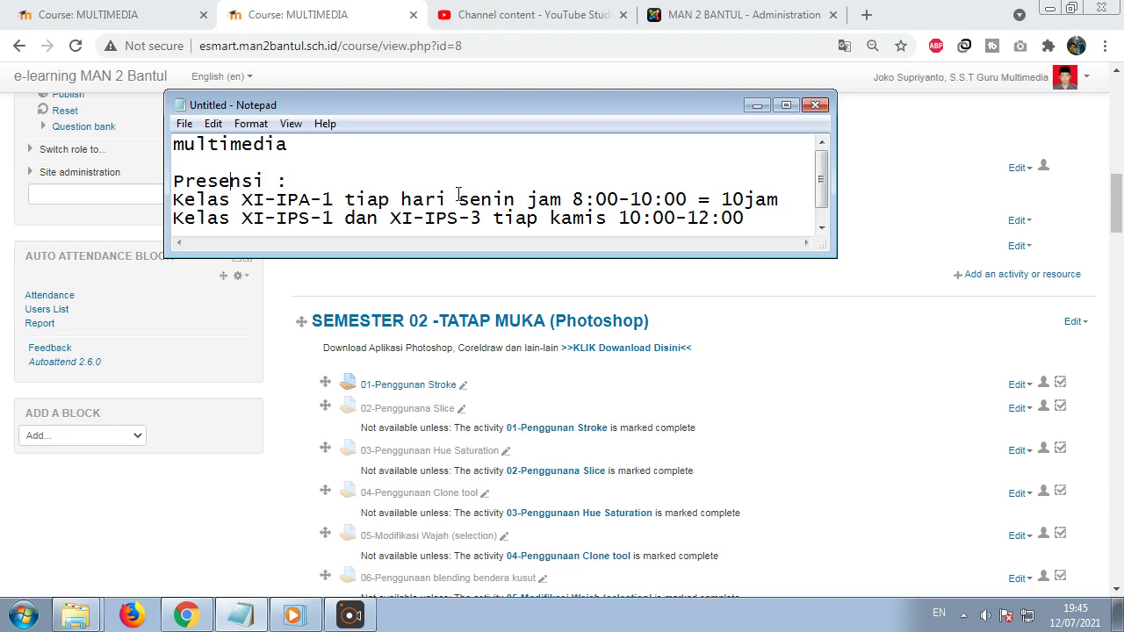
# Examine the weekdays of both classes and the start time of XI-IPA-1 in the Presensi schedule
pyautogui.moveTo(459, 195); pyautogui.dragTo(496, 195)
pyautogui.moveTo(562, 219); pyautogui.dragTo(585, 218)
pyautogui.click(489, 200)
pyautogui.doubleClick(462, 200)
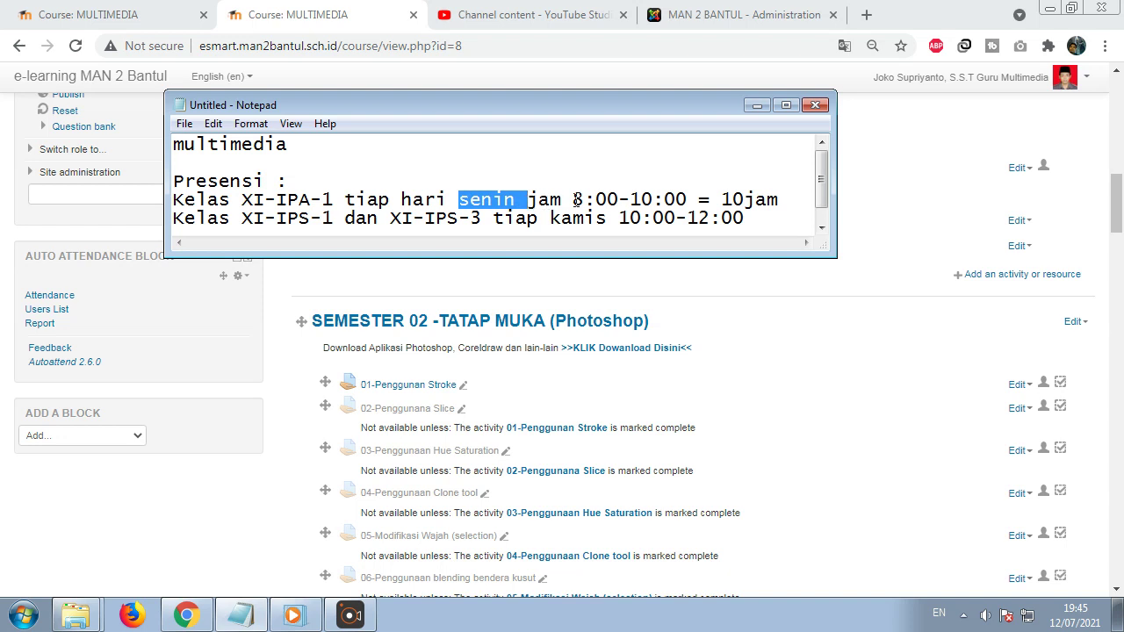
pyautogui.hotkey('ctrl', 'Right')
pyautogui.hotkey('shift', 'Right')
pyautogui.hotkey('shift', 'Right')
pyautogui.hotkey('shift', 'Right')
pyautogui.hotkey('shift', 'Right')
pyautogui.hotkey('shift', 'Right')
pyautogui.hotkey('shift', 'Right')
pyautogui.hotkey('shift', 'Left')
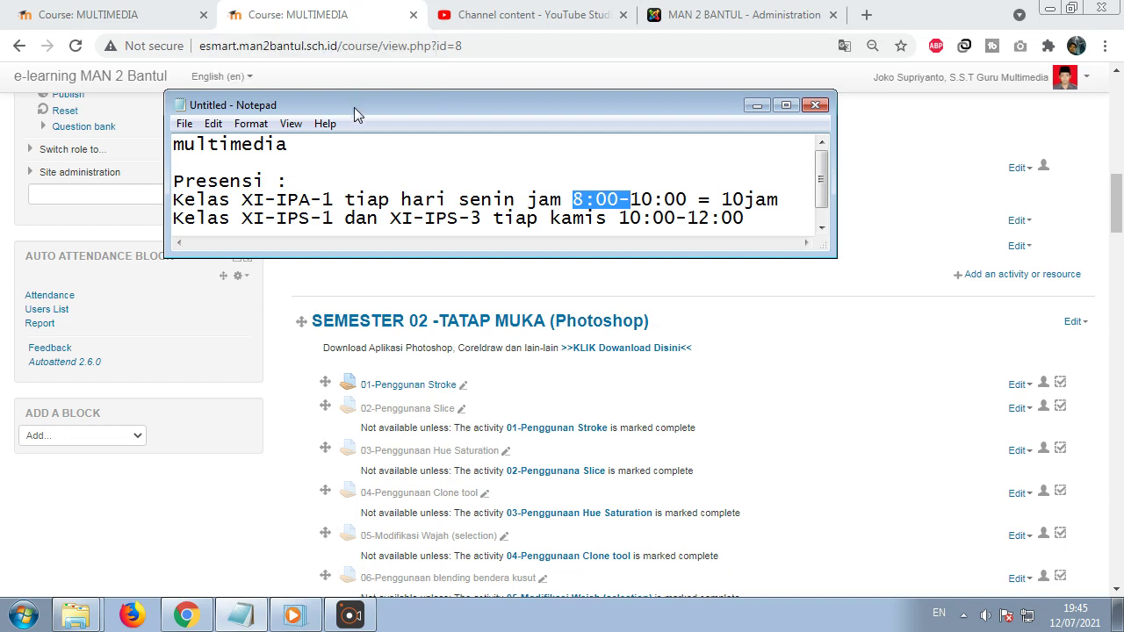
# Move the Notepad window clear of the Auto Attendance block and review the whole multimedia note
pyautogui.moveTo(356, 114); pyautogui.dragTo(421, 136)
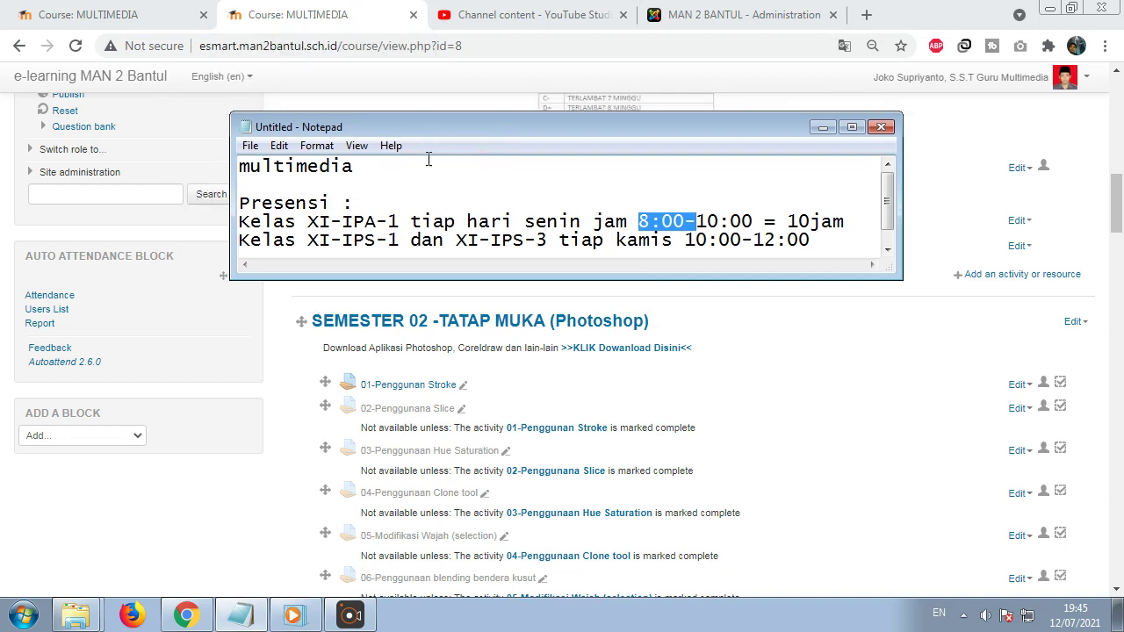
pyautogui.click(388, 220)
pyautogui.moveTo(825, 242); pyautogui.dragTo(239, 172)
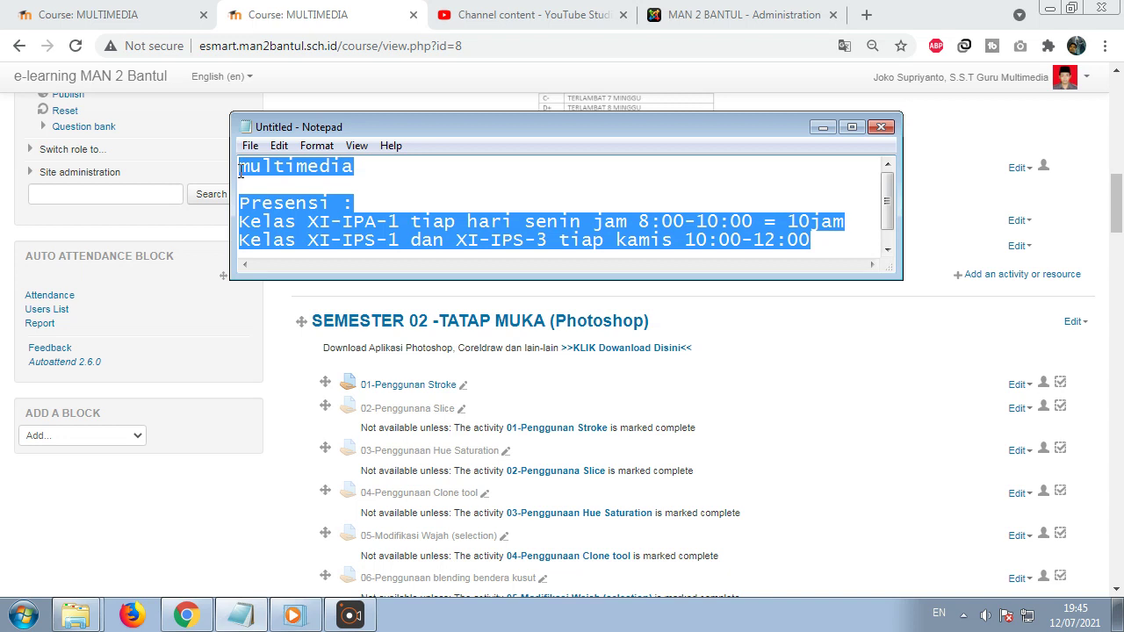
pyautogui.click(349, 187)
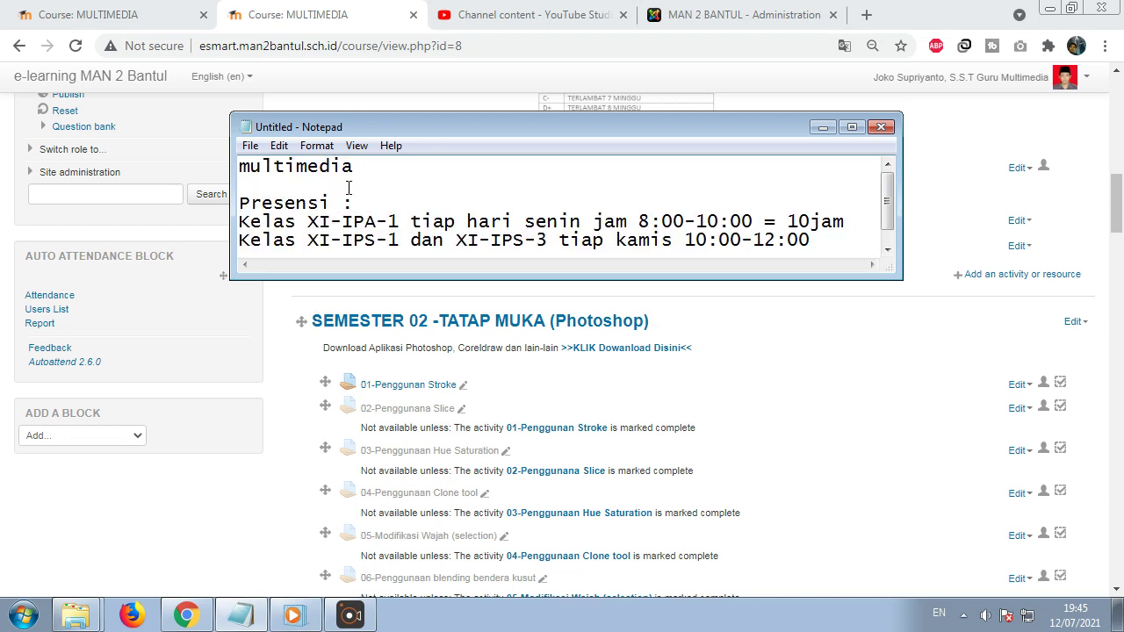